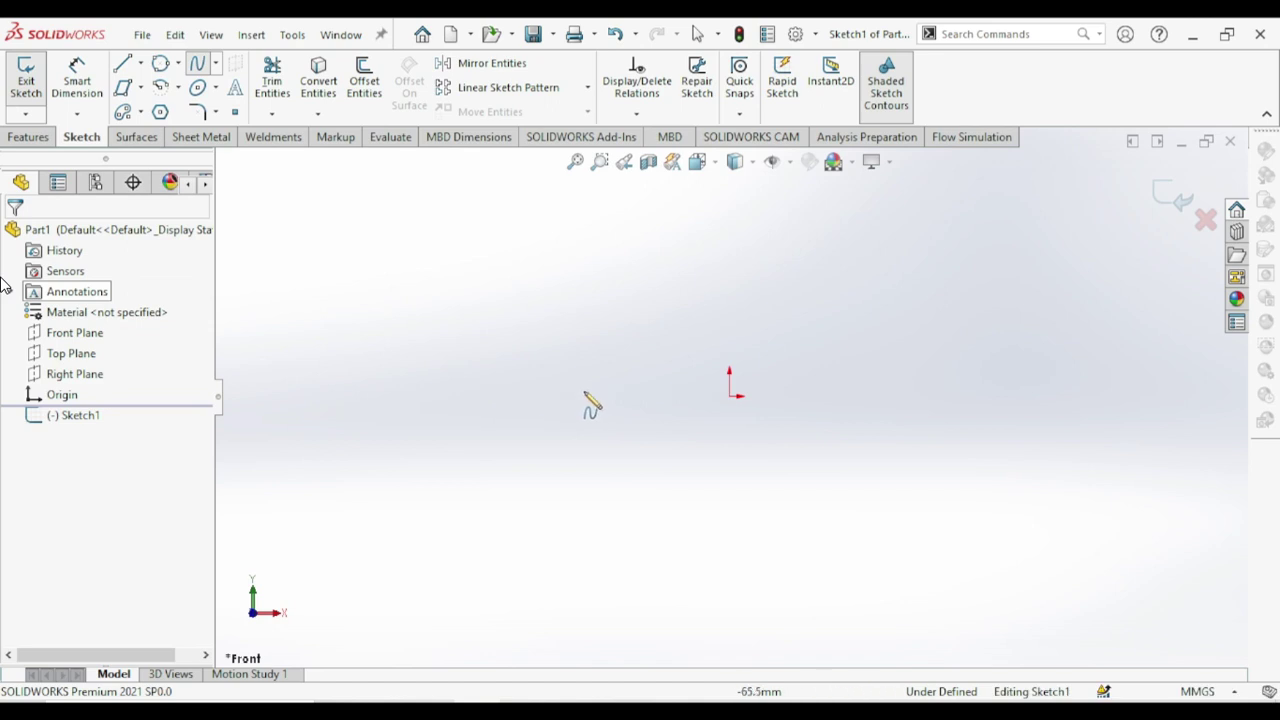
- Sketch an open, wave-shaped spline through five points, passing from left of the origin, dipping near it and ending to its right
left_click(370, 390)
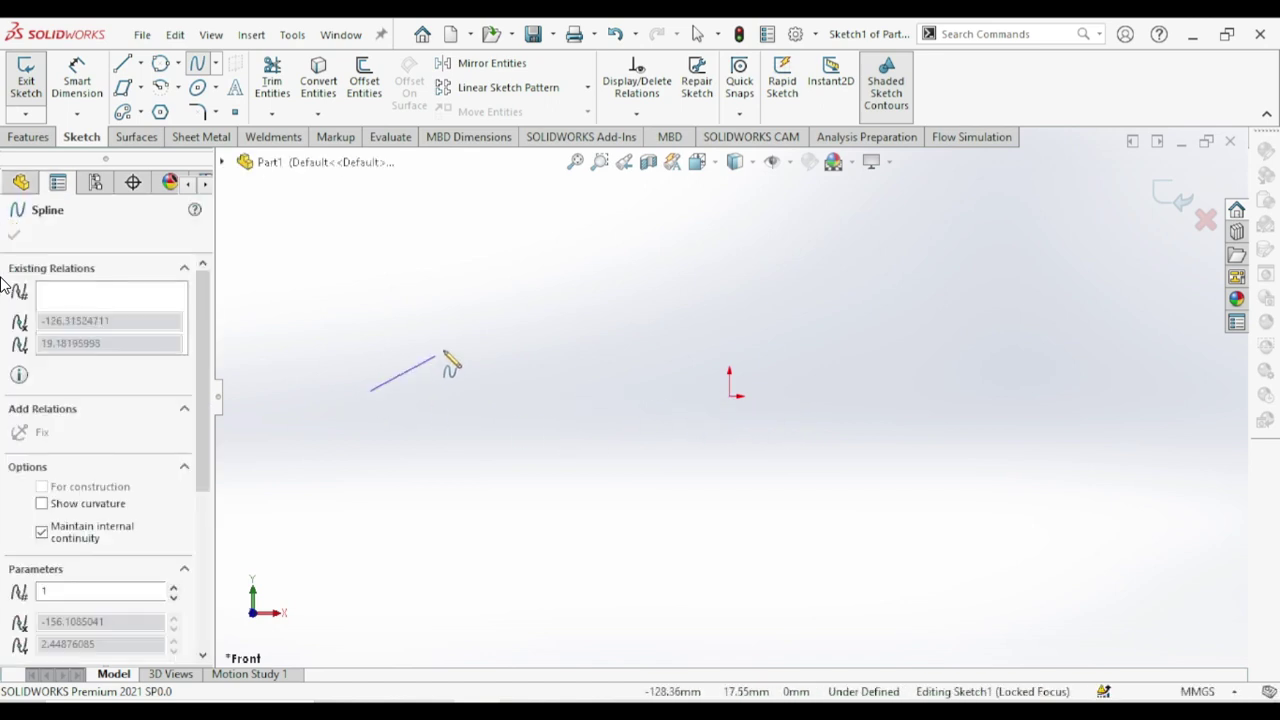
left_click(521, 296)
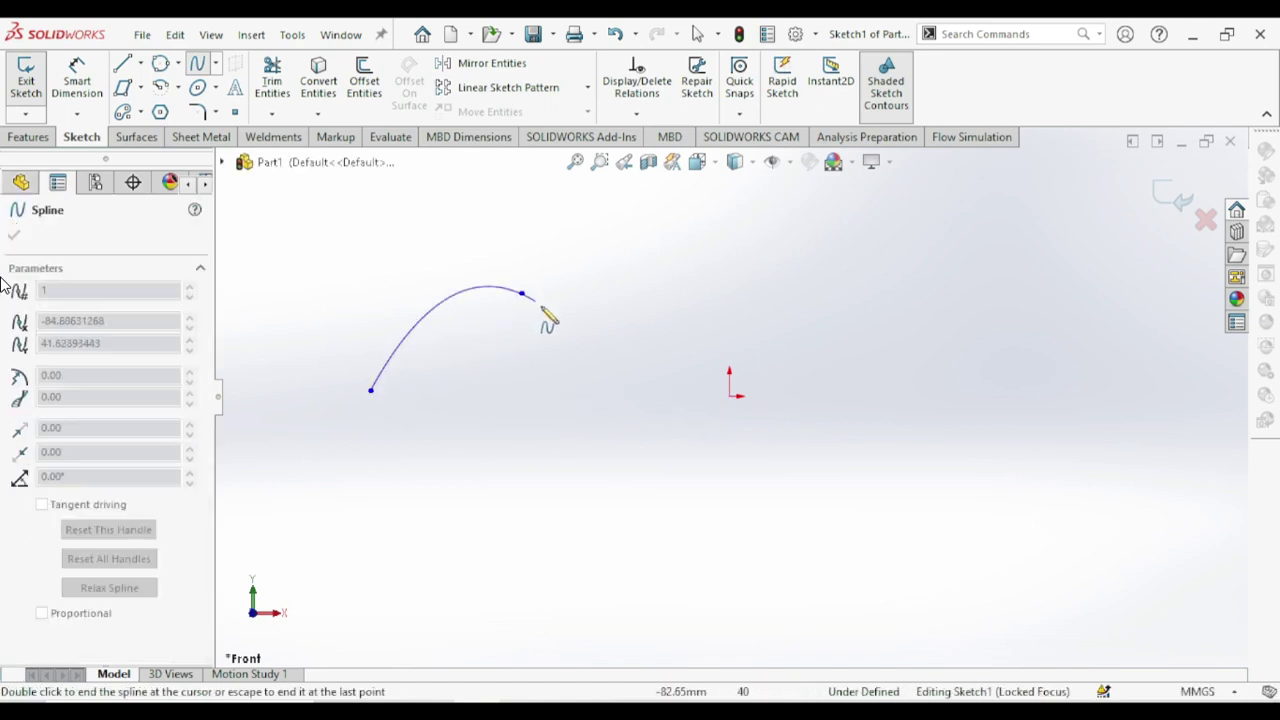
left_click(671, 415)
left_click(912, 309)
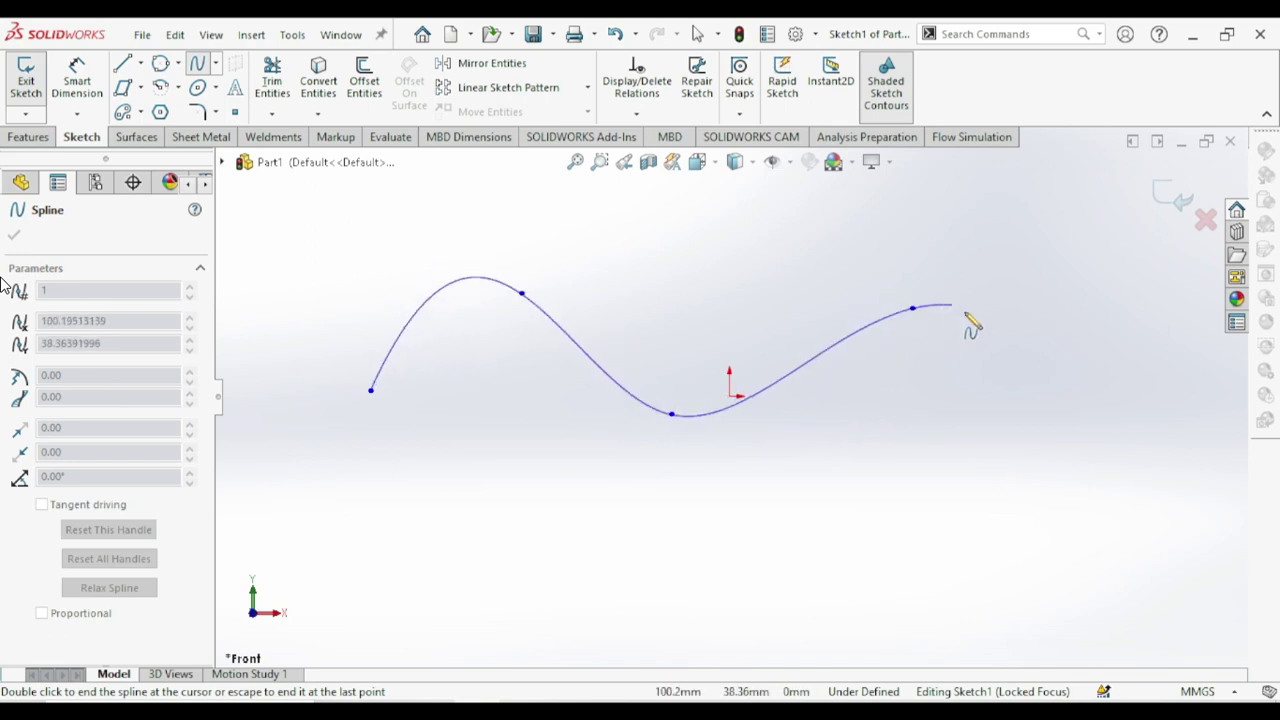
right_click(1094, 417)
left_click(1115, 426)
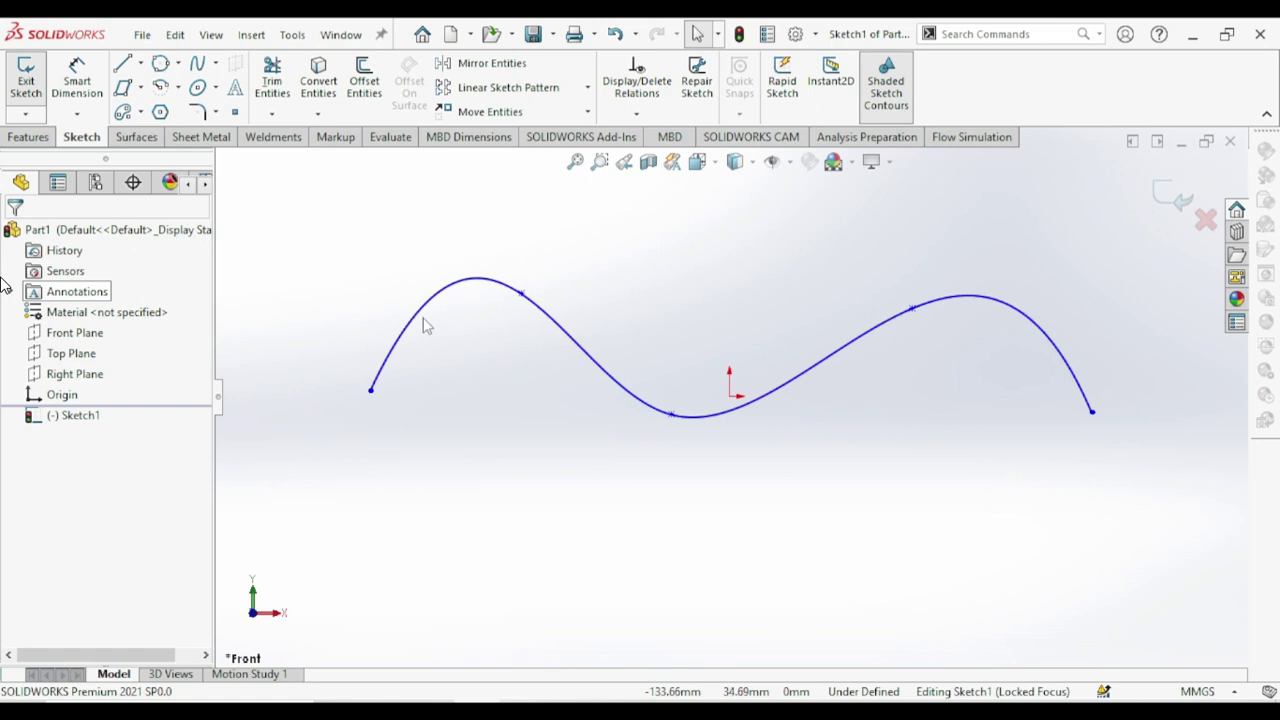
- Show curvature combs on the spline, keeping the scale at 25 and the density at 96
left_click(393, 364)
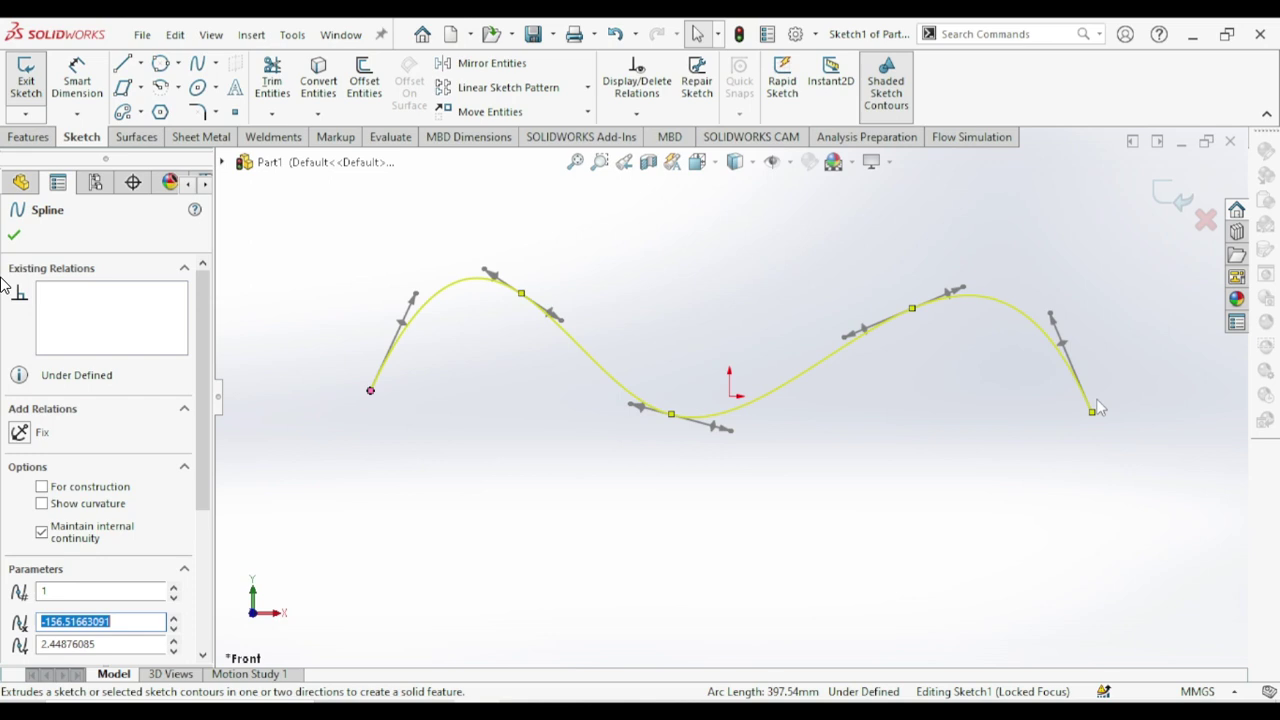
left_click(921, 514)
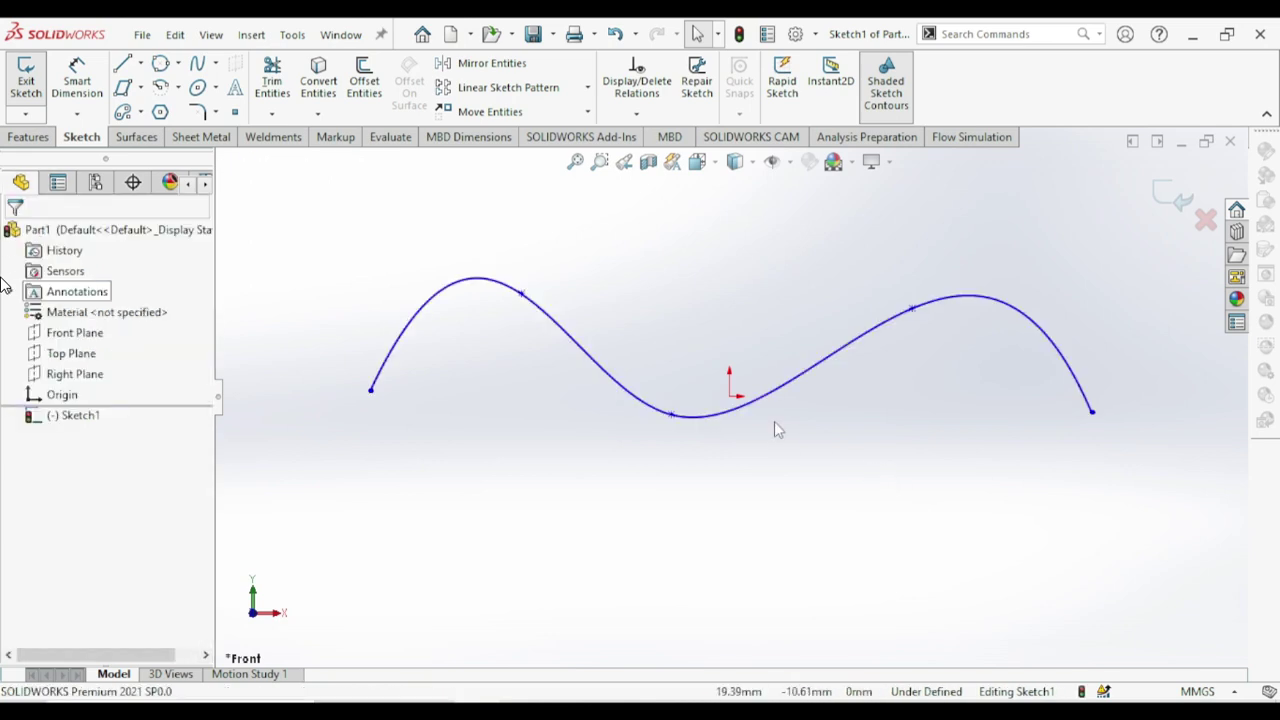
left_click(457, 291)
right_click(458, 292)
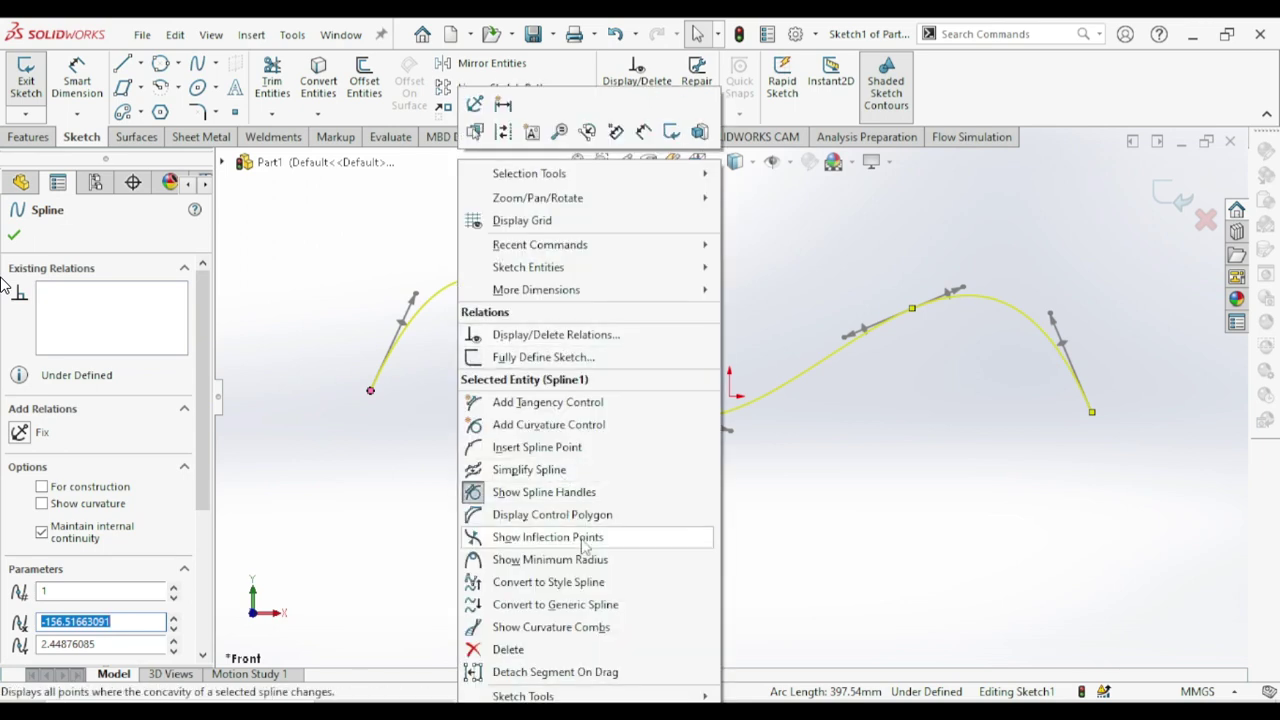
left_click(548, 627)
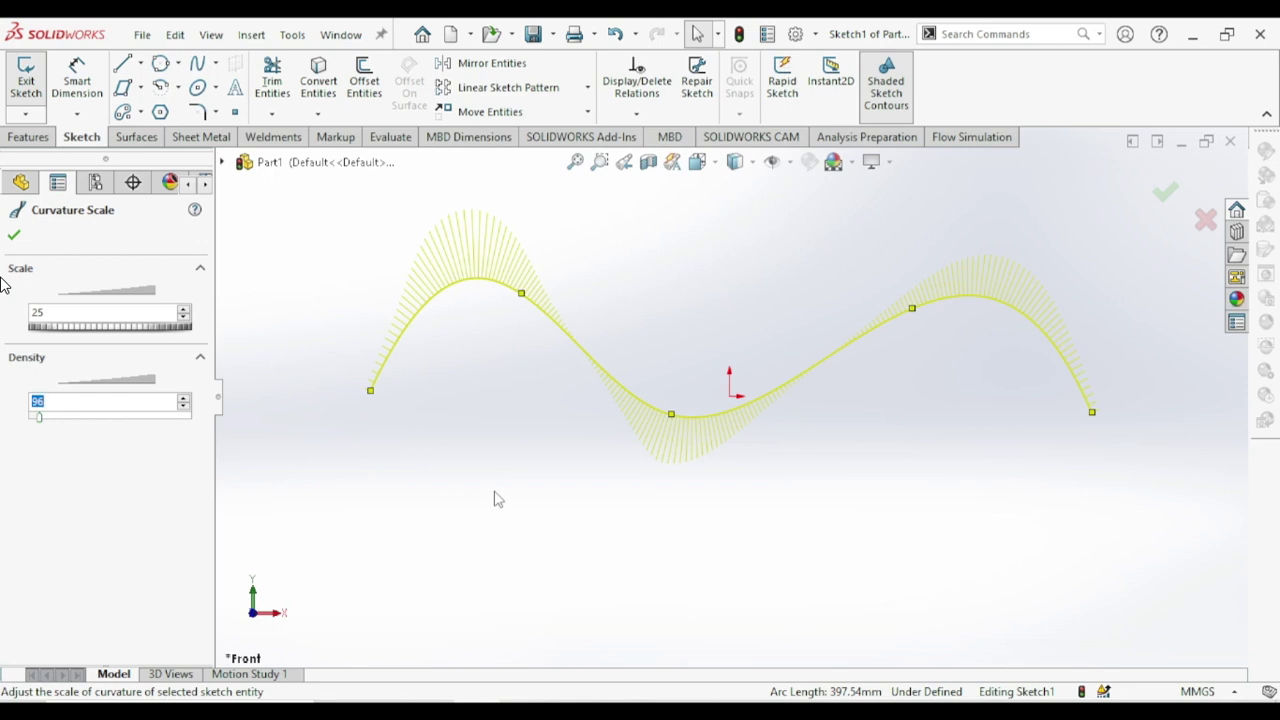
left_click(370, 391)
left_click(384, 406)
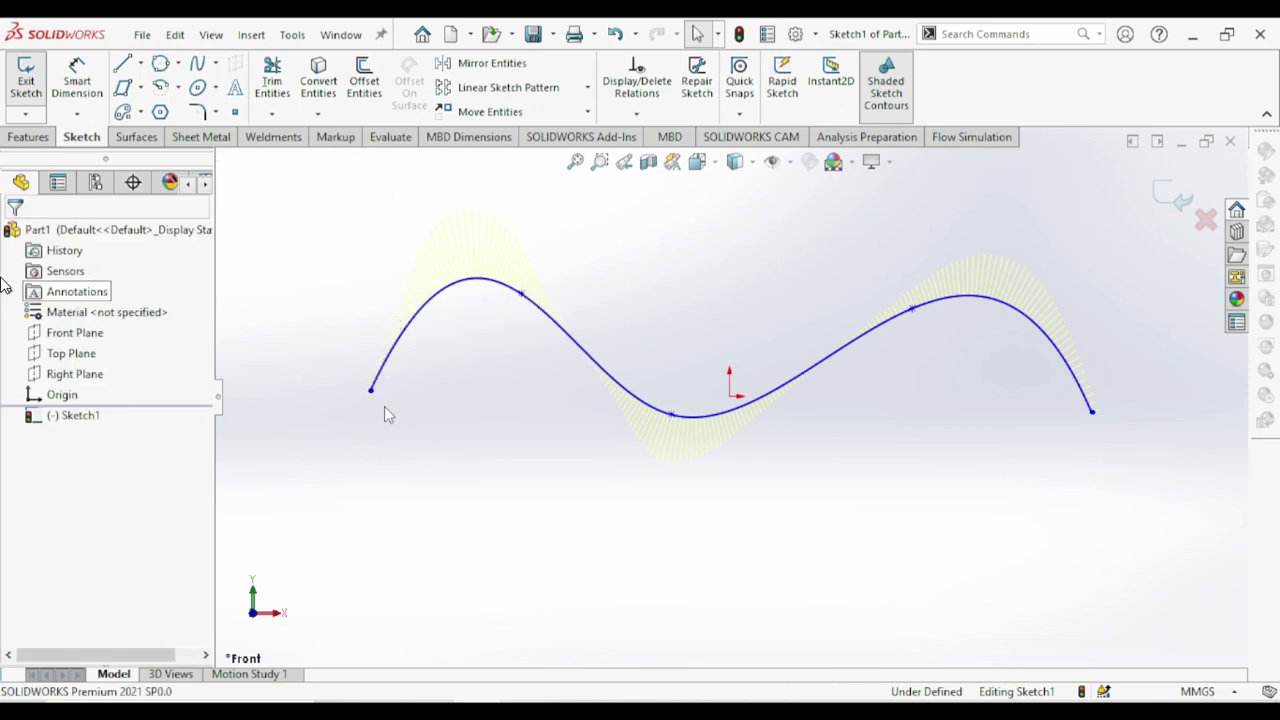
- Select the spline to inspect its handles and curvature combs, and dismiss the OneDrive deleted-files reminder
left_click(372, 390)
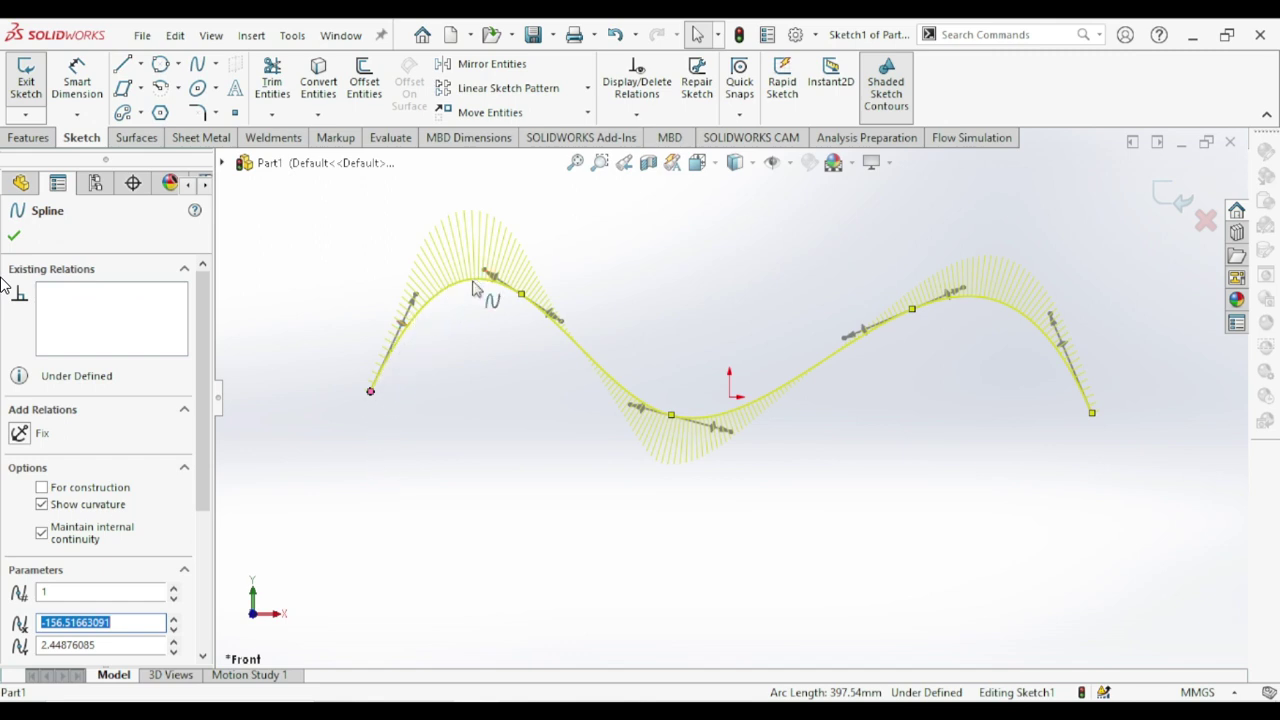
left_click(443, 337)
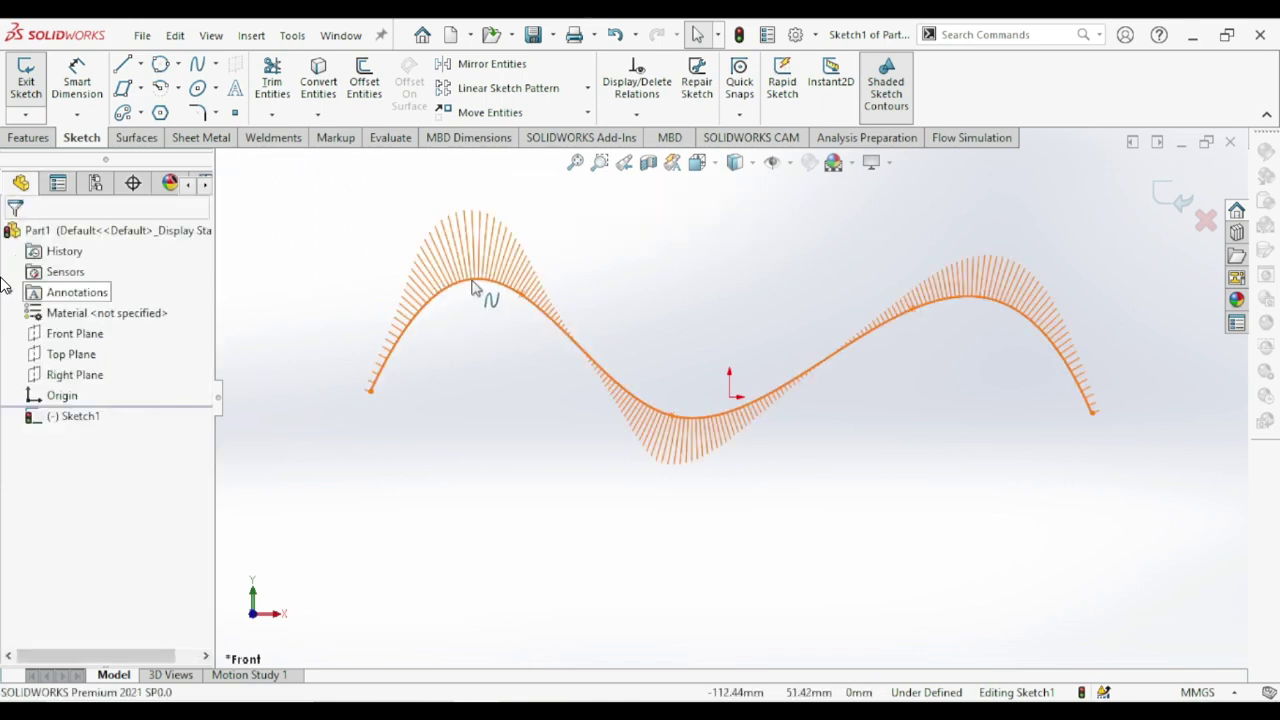
left_click(373, 393)
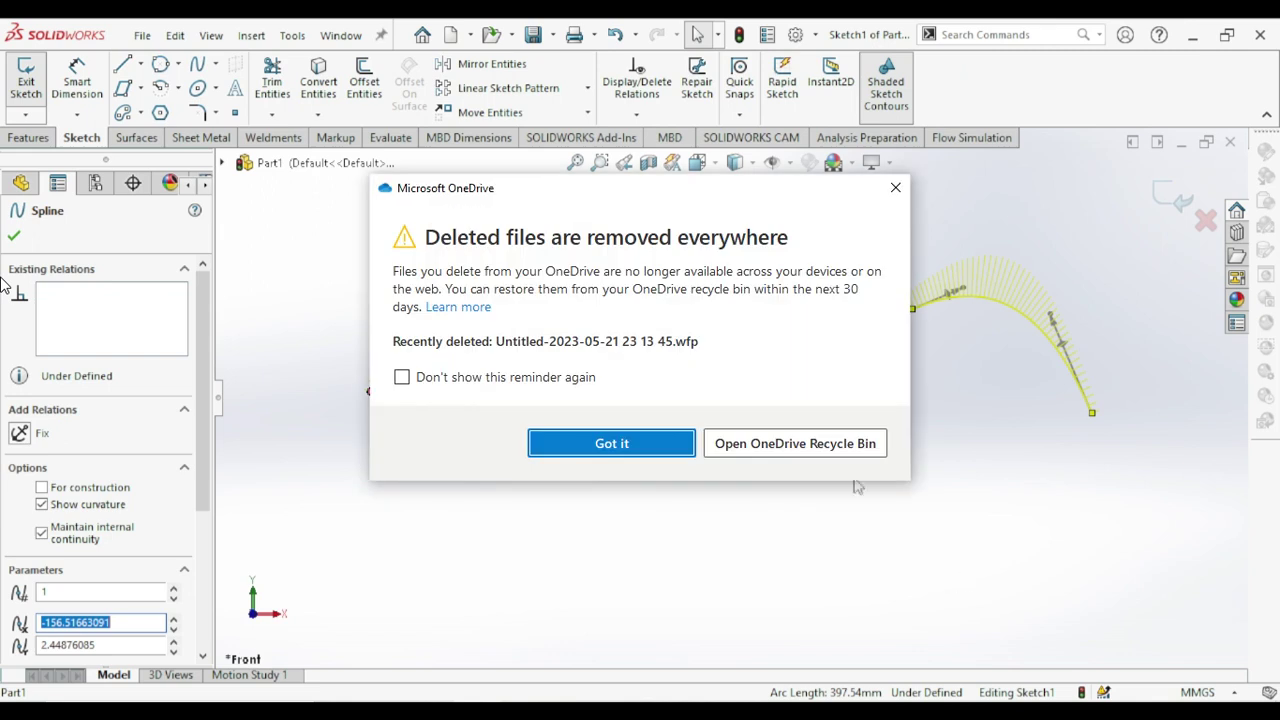
left_click(558, 442)
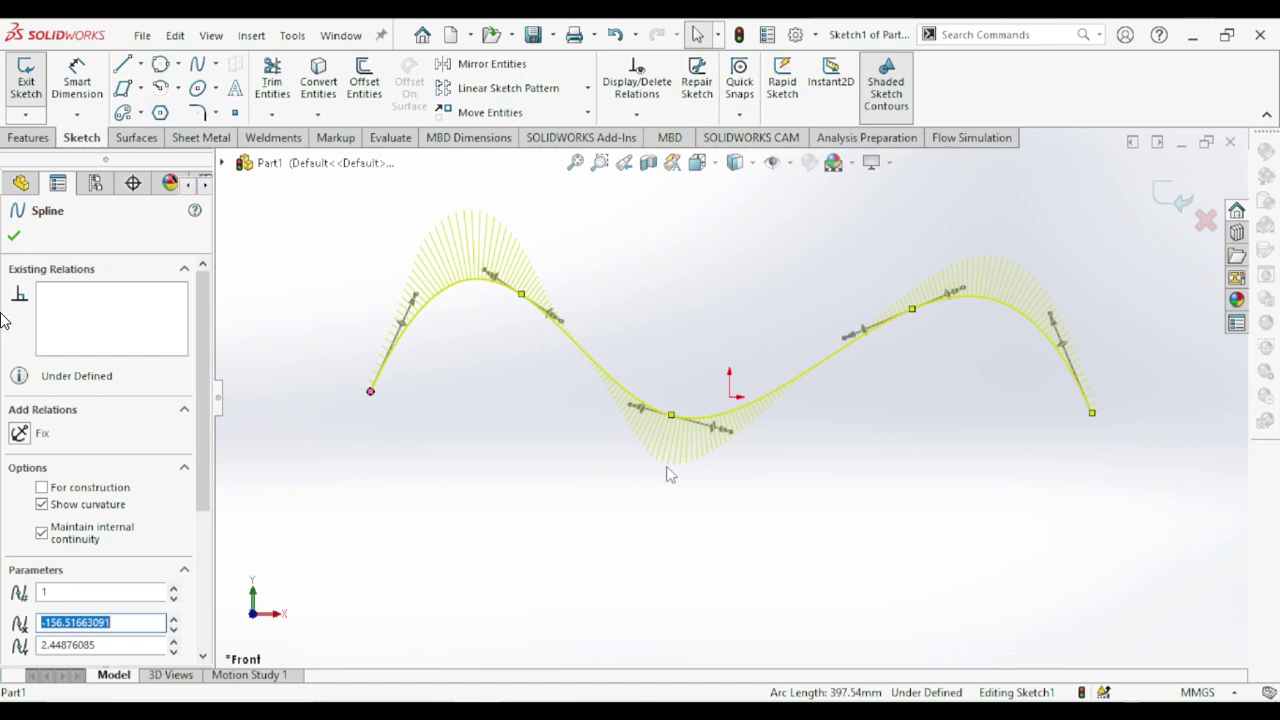
left_click(515, 402)
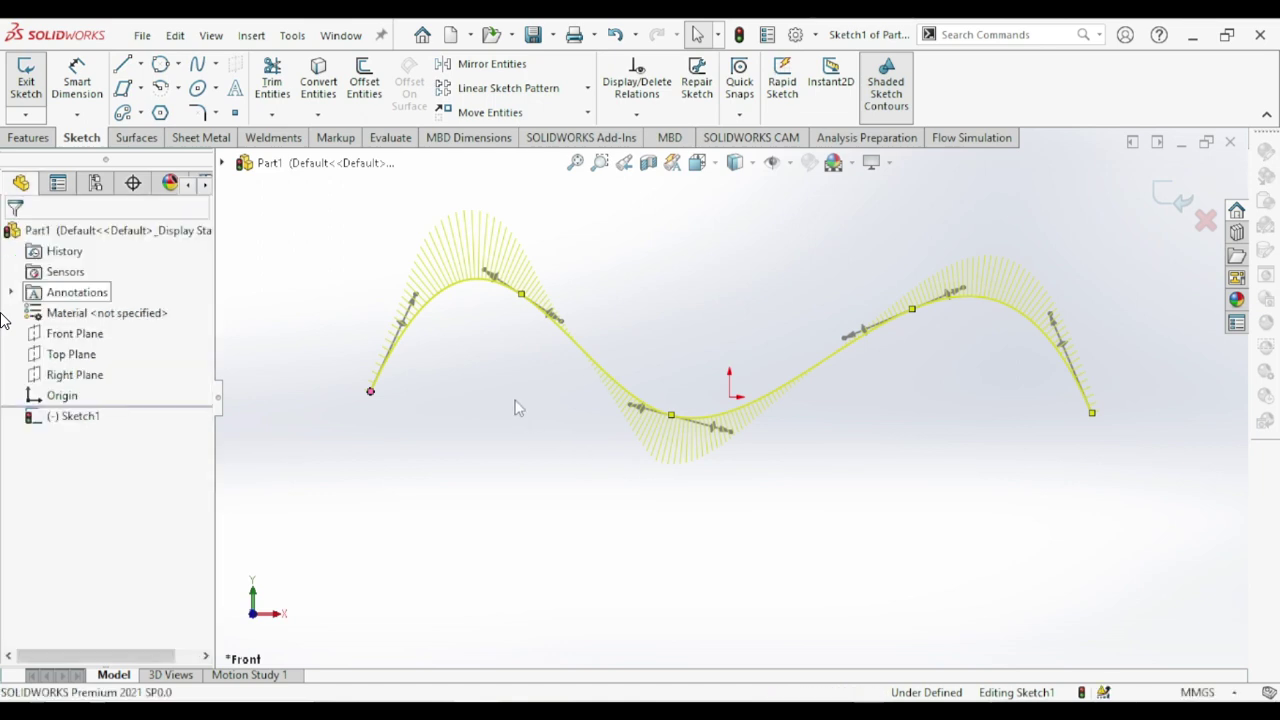
- Show the spline's inflection points, and check its left endpoint
right_click(471, 281)
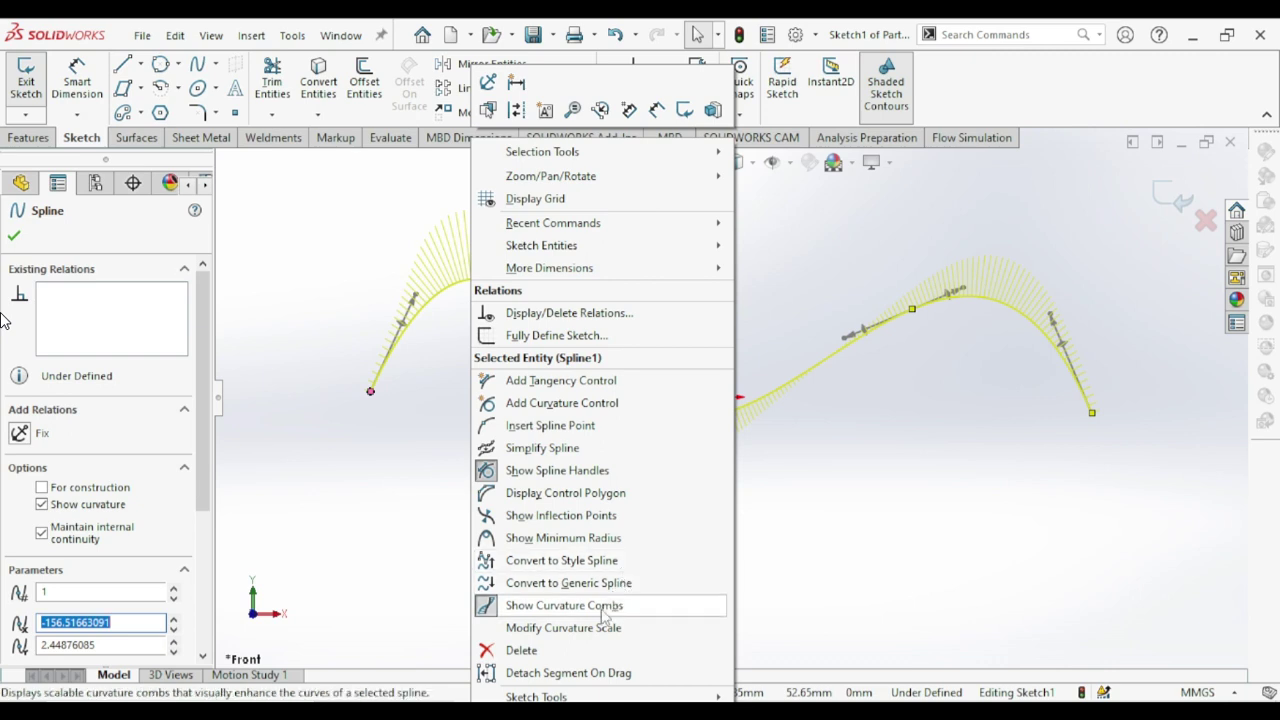
left_click(545, 522)
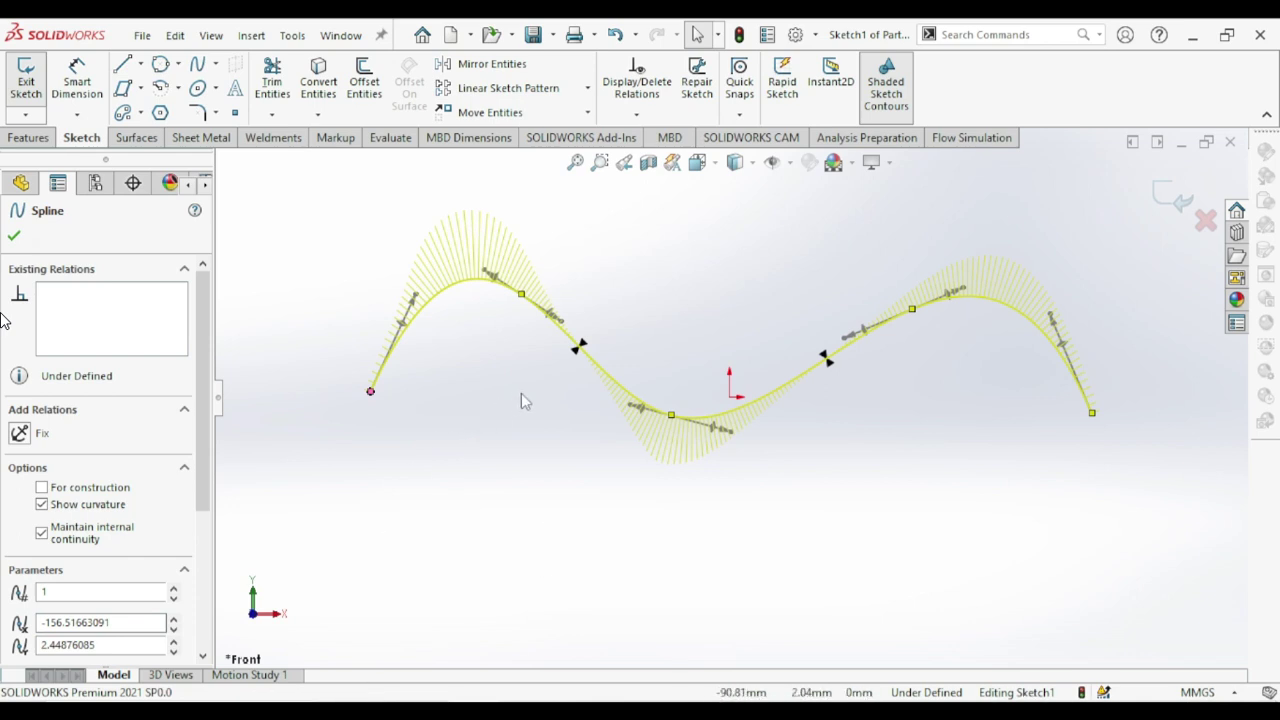
left_click(371, 392)
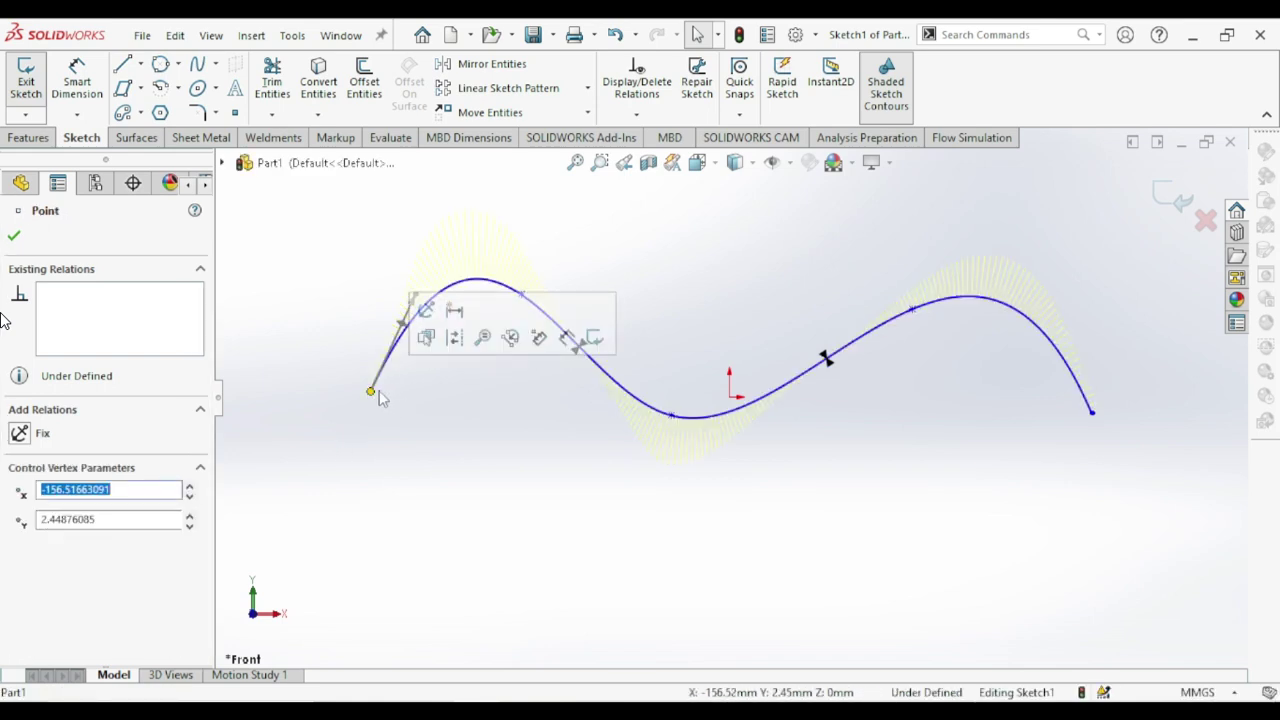
left_click(432, 268)
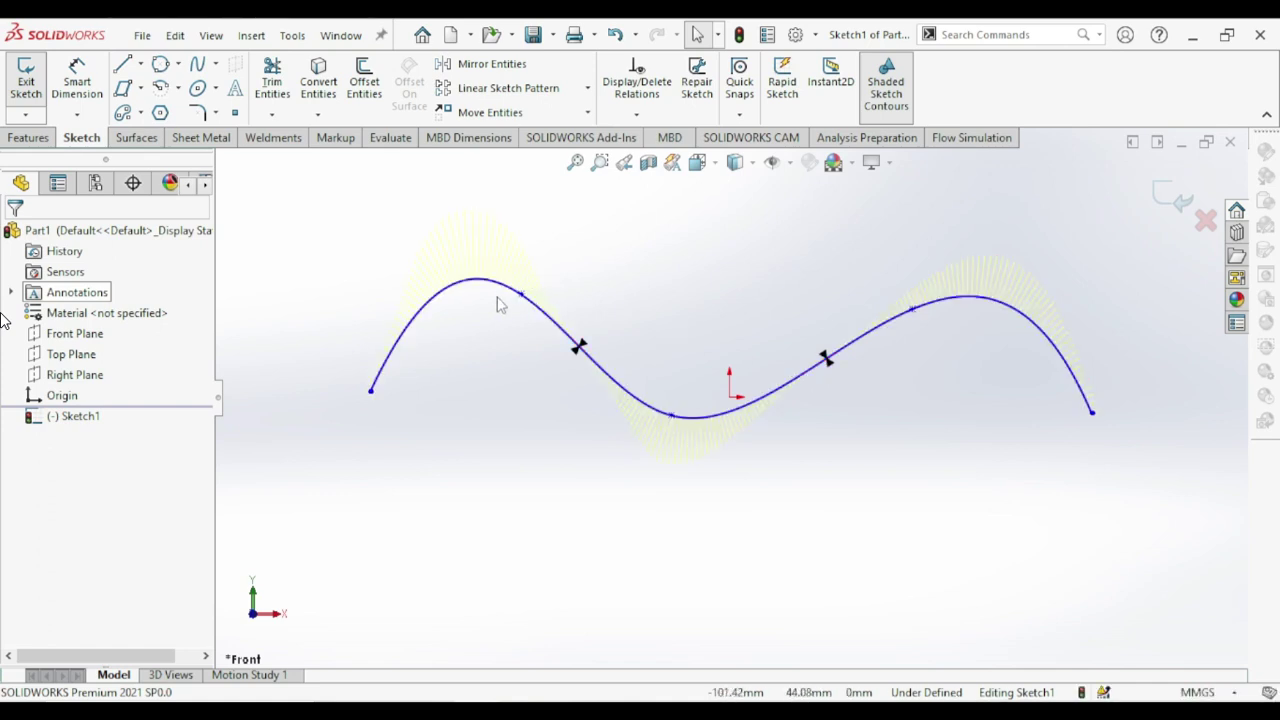
- Display the spline's control polygon and fit the whole polygon in view
right_click(548, 316)
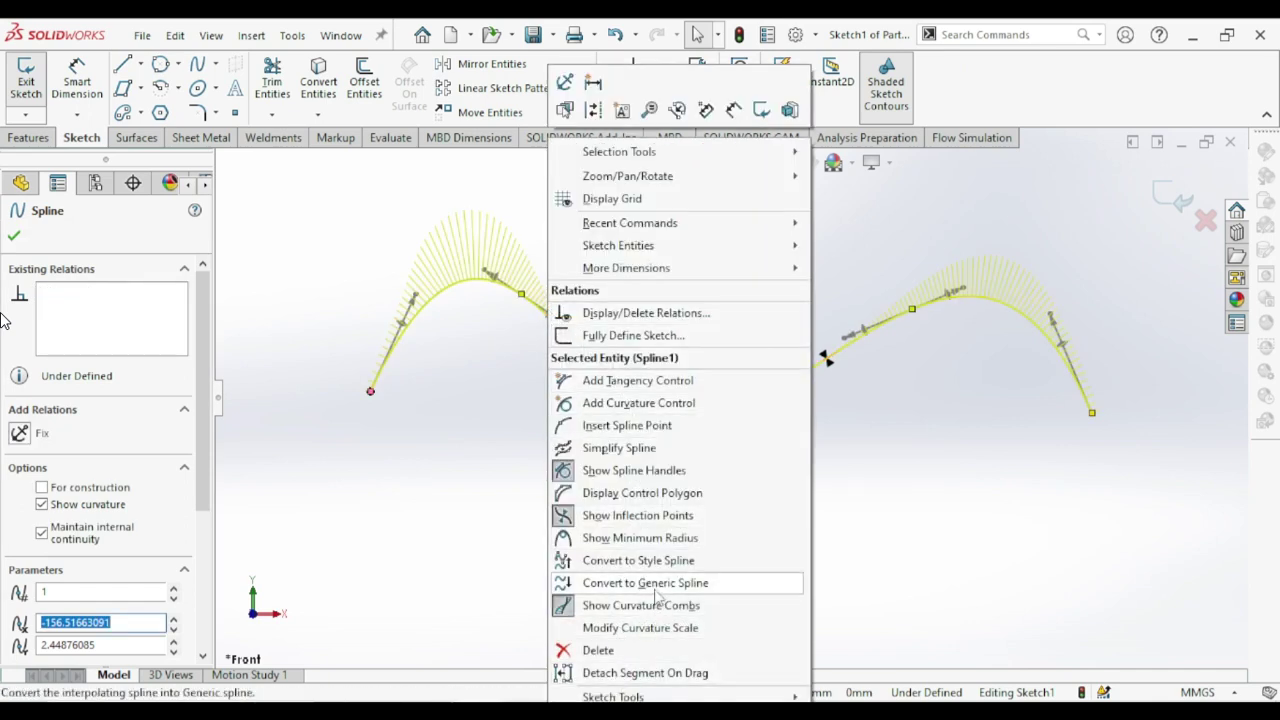
left_click(618, 502)
key("f")
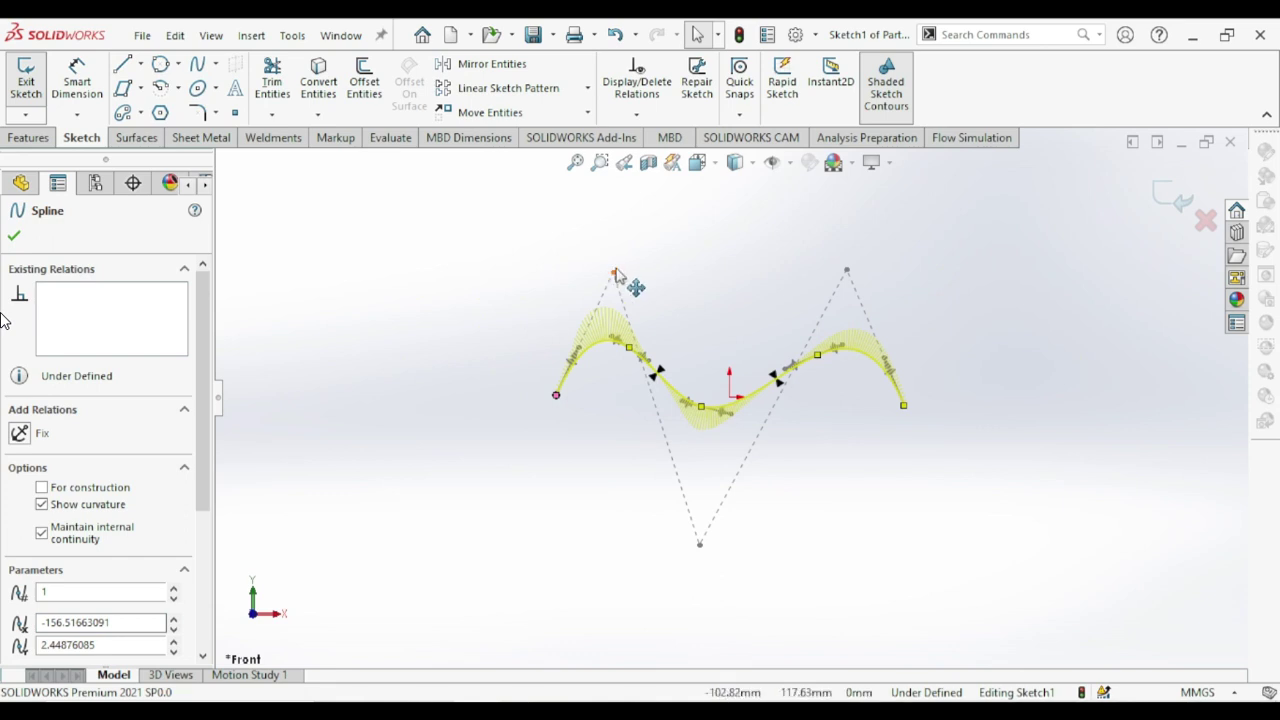
- Reshape the spline by moving the two upper vertices and the lower vertex of its control polygon
mouse_move(613, 276)
left_mouse_down()
mouse_move(531, 277)
mouse_move(447, 324)
mouse_move(620, 261)
left_mouse_up()
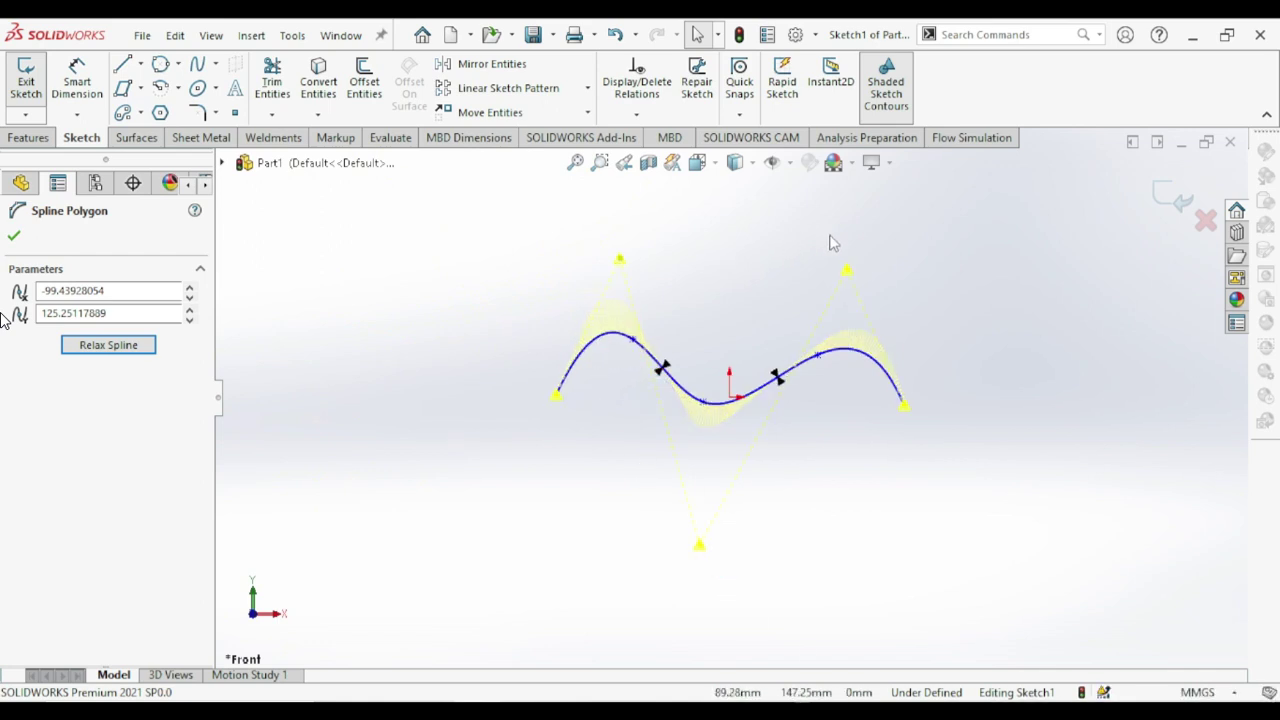
mouse_move(848, 271)
left_mouse_down()
mouse_move(891, 269)
mouse_move(852, 274)
mouse_move(880, 270)
mouse_move(844, 262)
left_mouse_up()
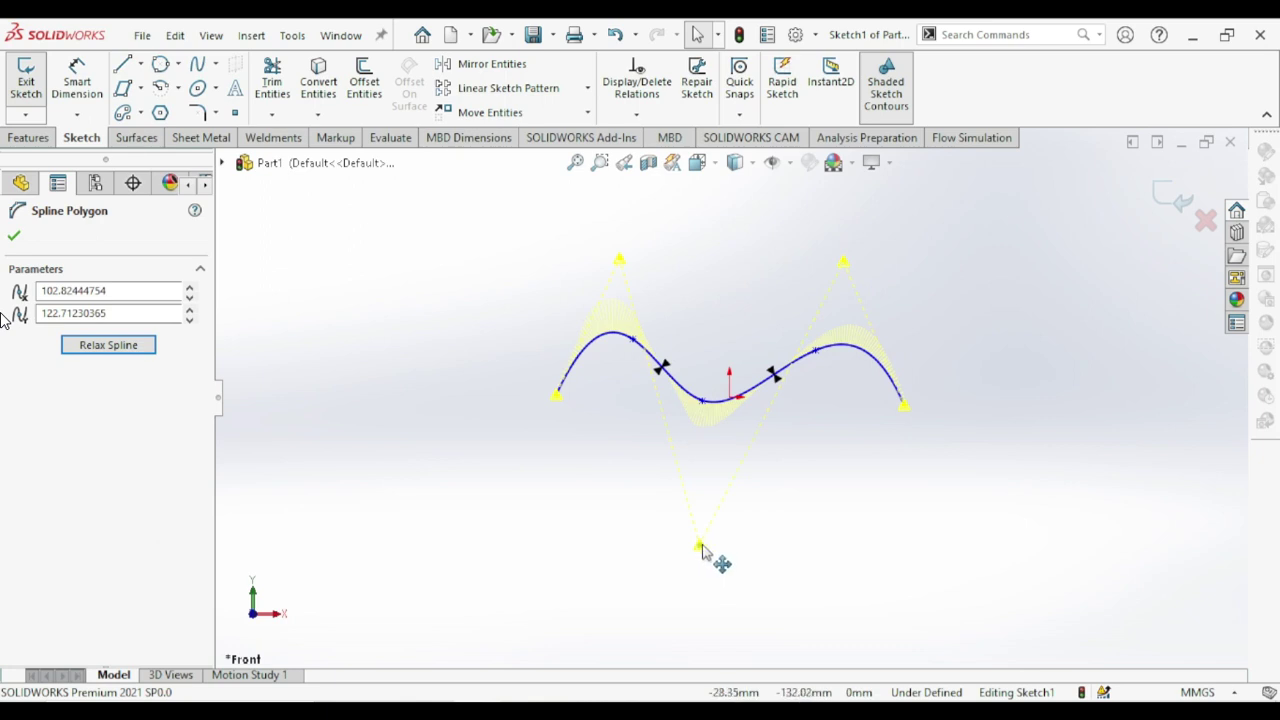
left_click_drag(701, 547, 714, 552)
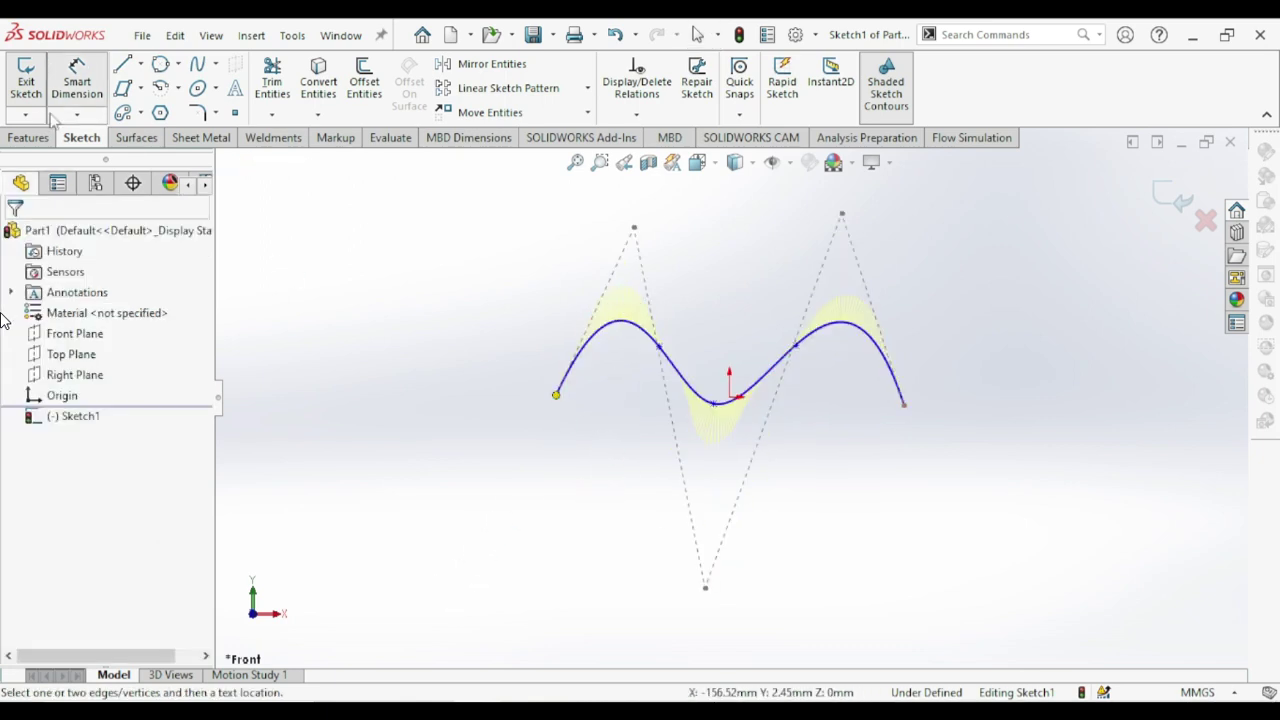
- Dimension the vertical distance between the spline's left endpoint and its second spline point at 60 mm
left_click(658, 348)
left_click(556, 393)
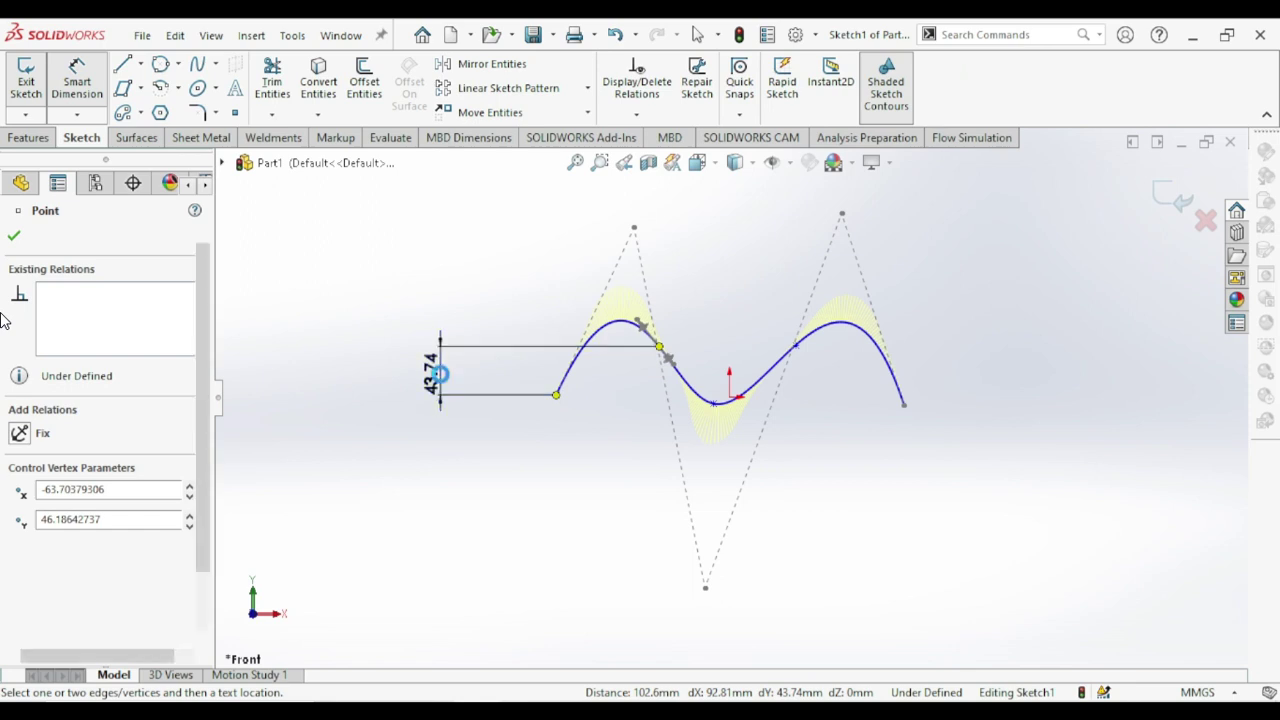
left_click(438, 374)
type("60")
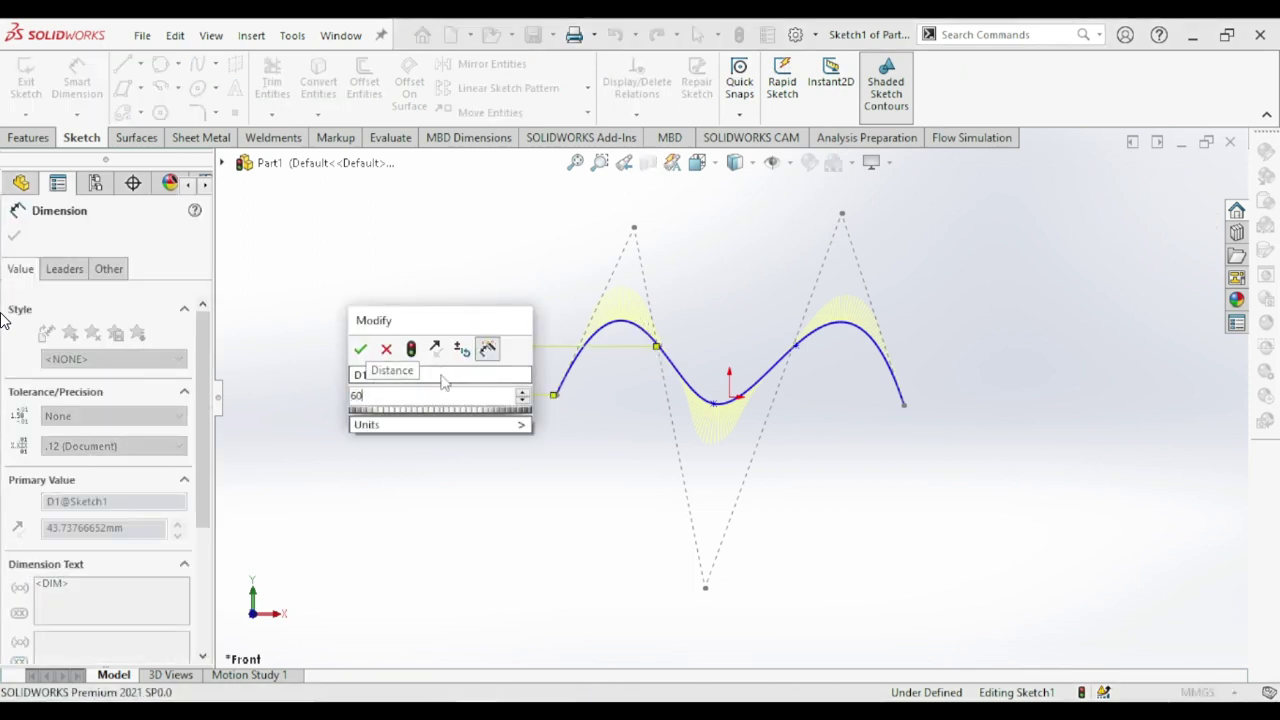
key("Return")
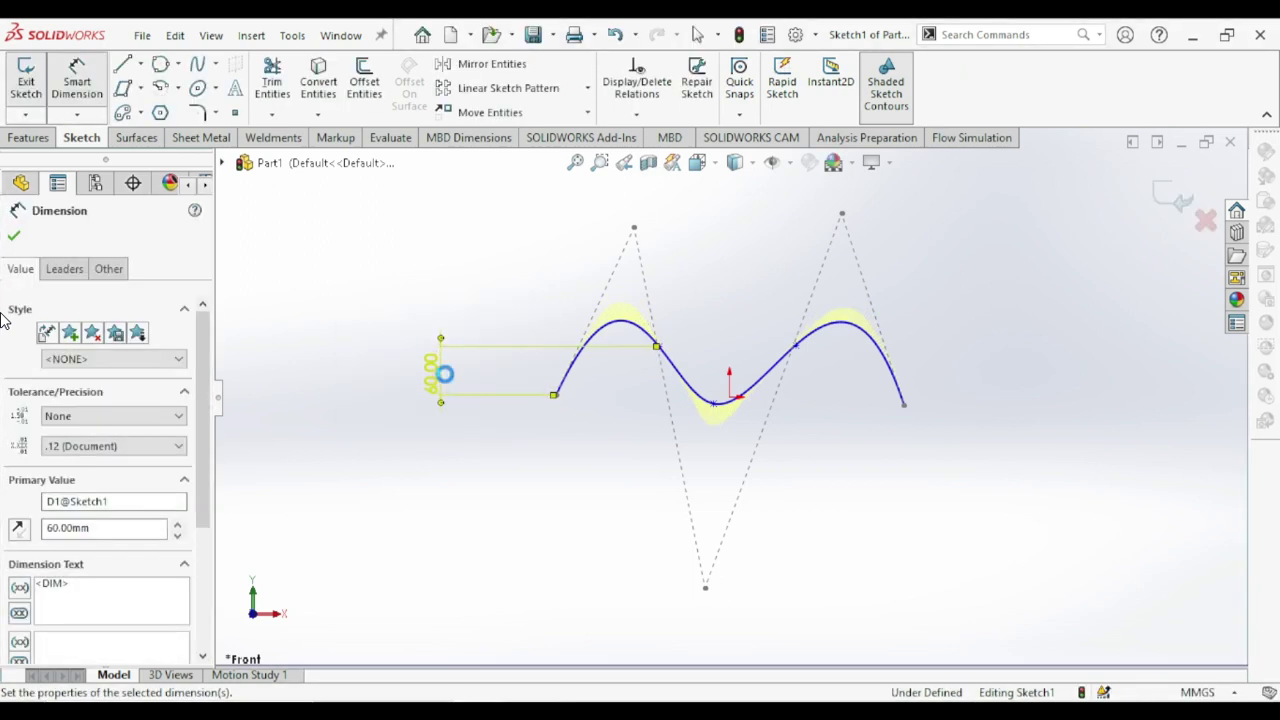
left_click(549, 466)
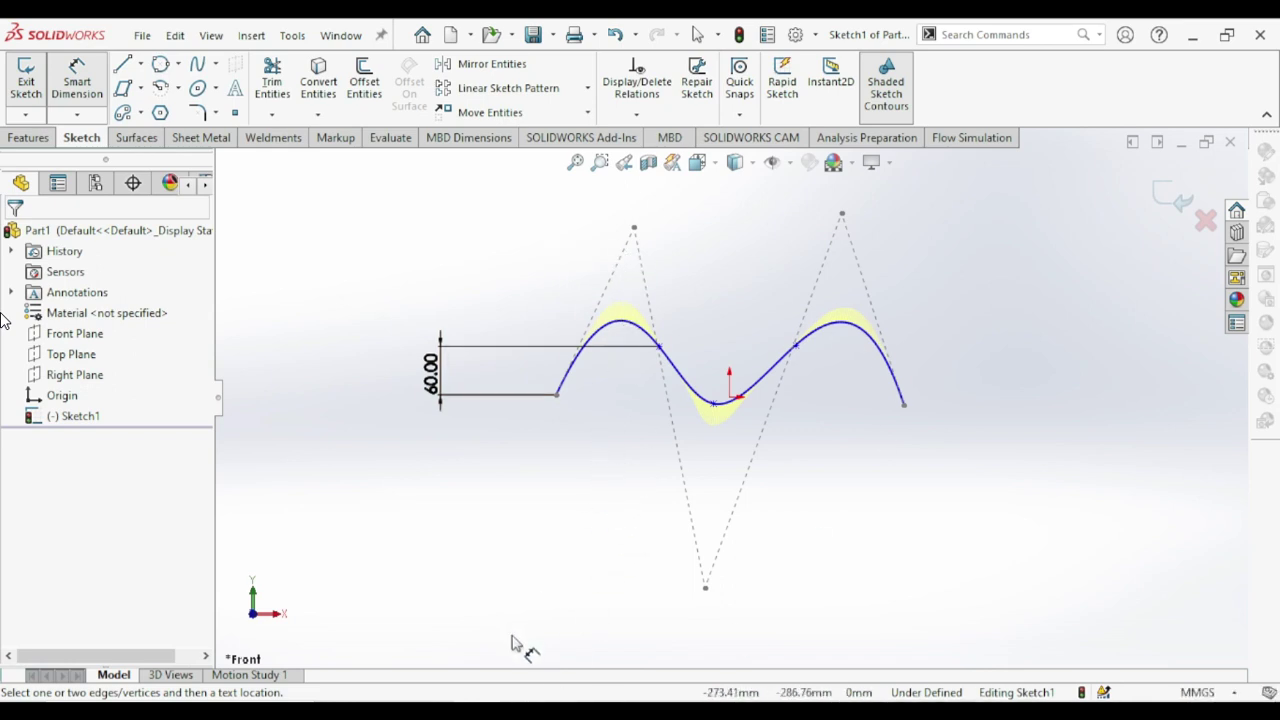
- Leave the Smart Dimension command and delete the 60 mm vertical dimension from the spline
mouse_move(475, 606)
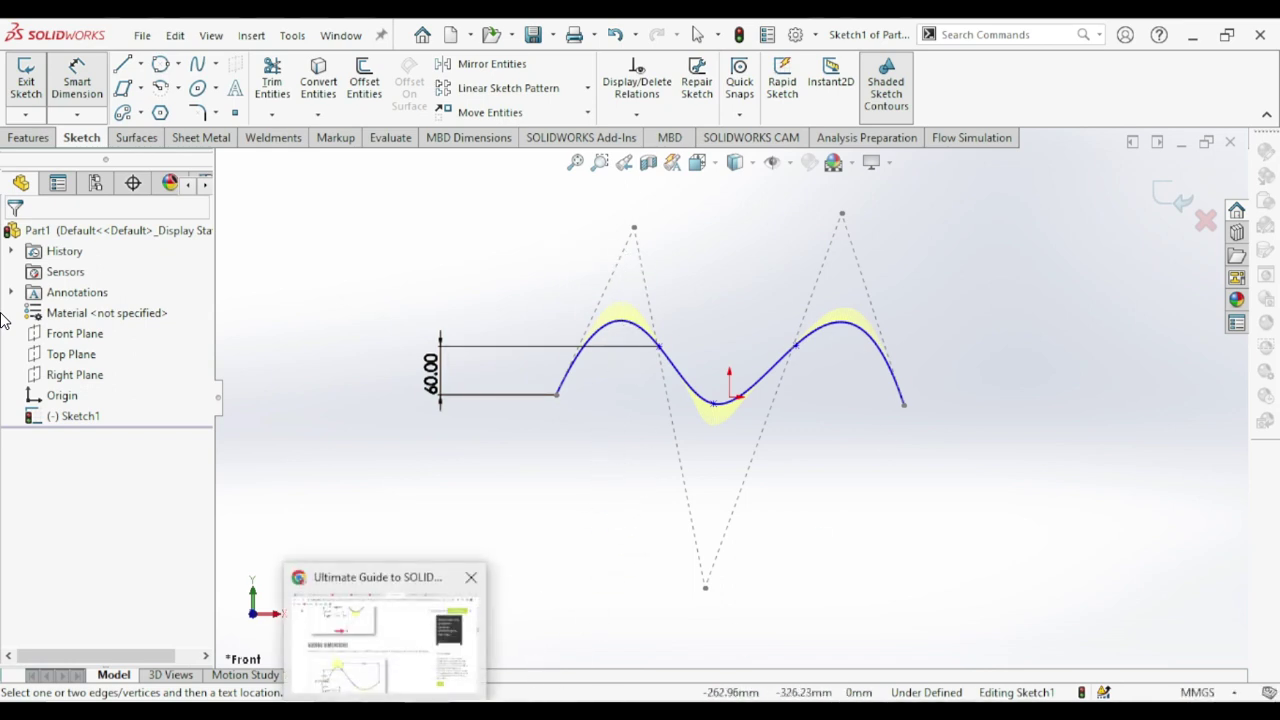
left_click(72, 84)
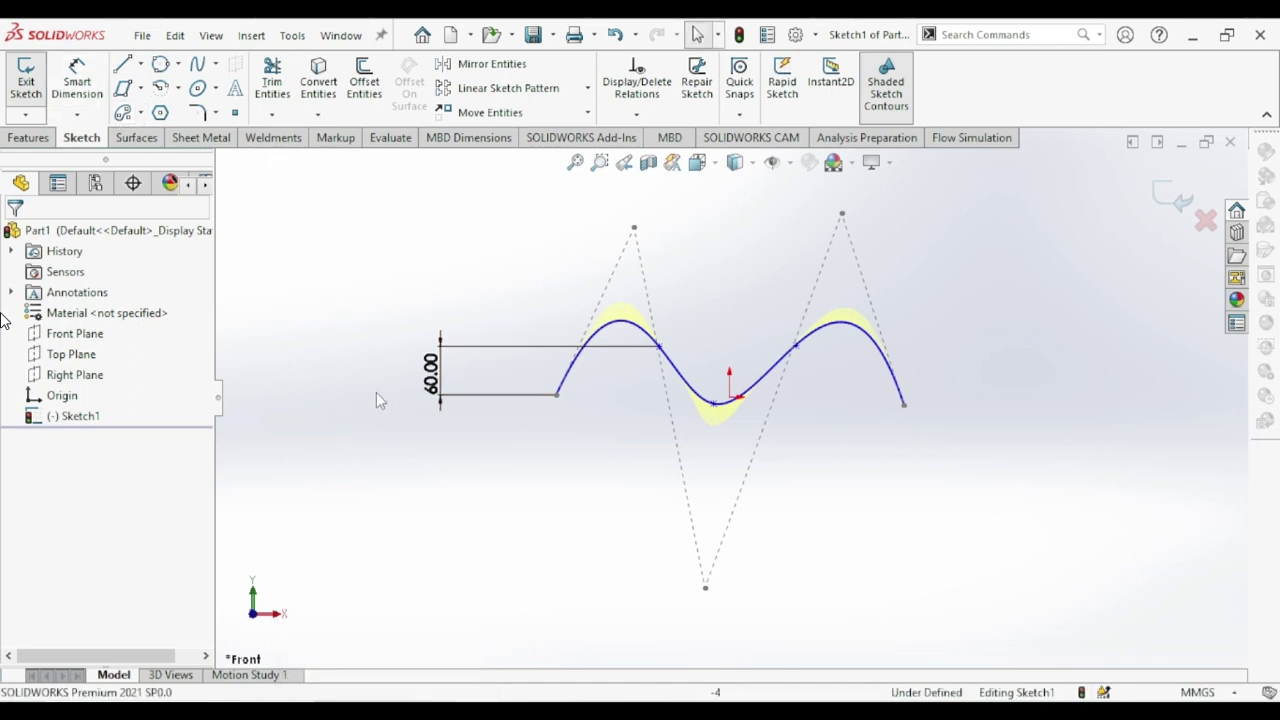
left_click(438, 382)
key("Delete")
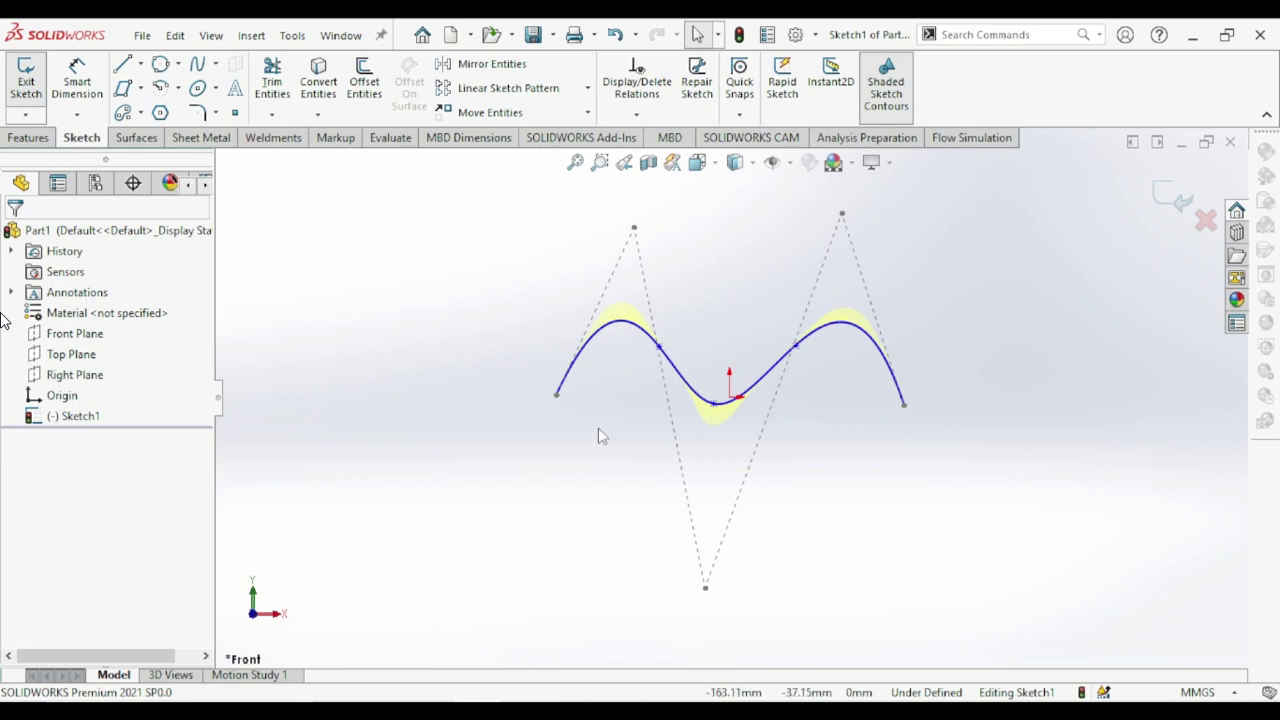
- Select the spline and examine the tangent handles at its endpoints and intermediate points up close
left_click(574, 375)
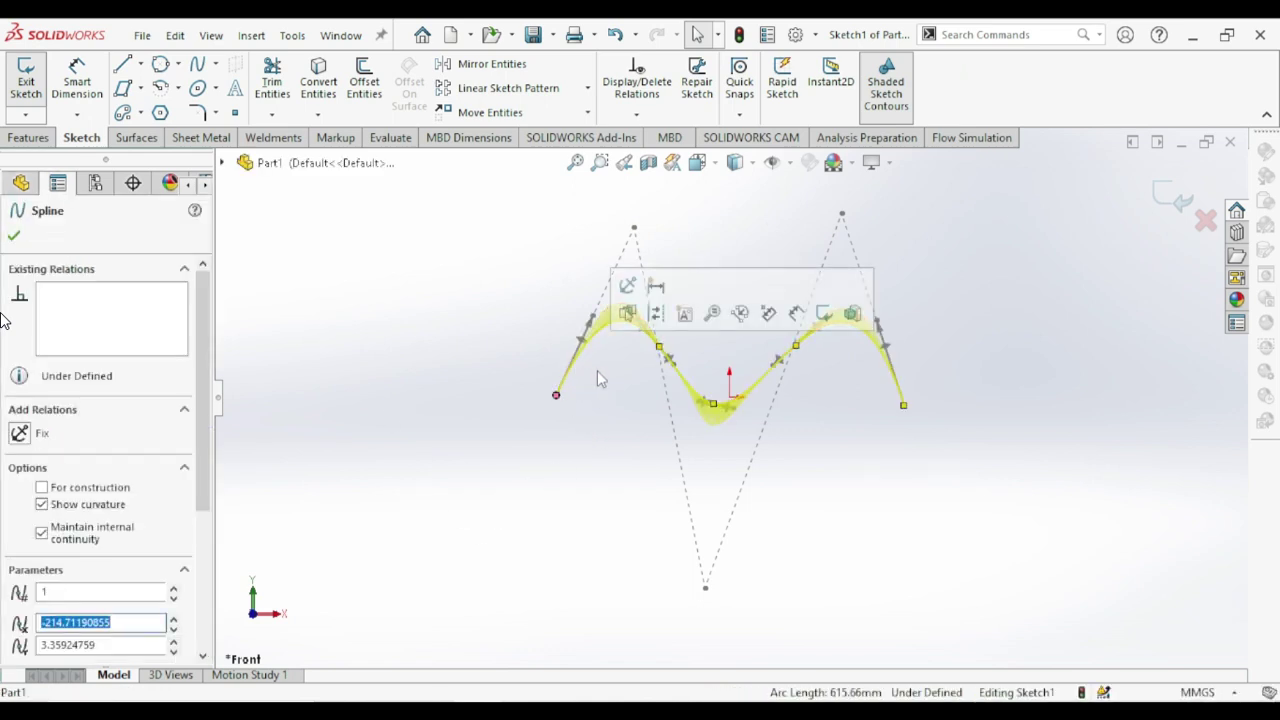
scroll(603, 356, "down", 5)
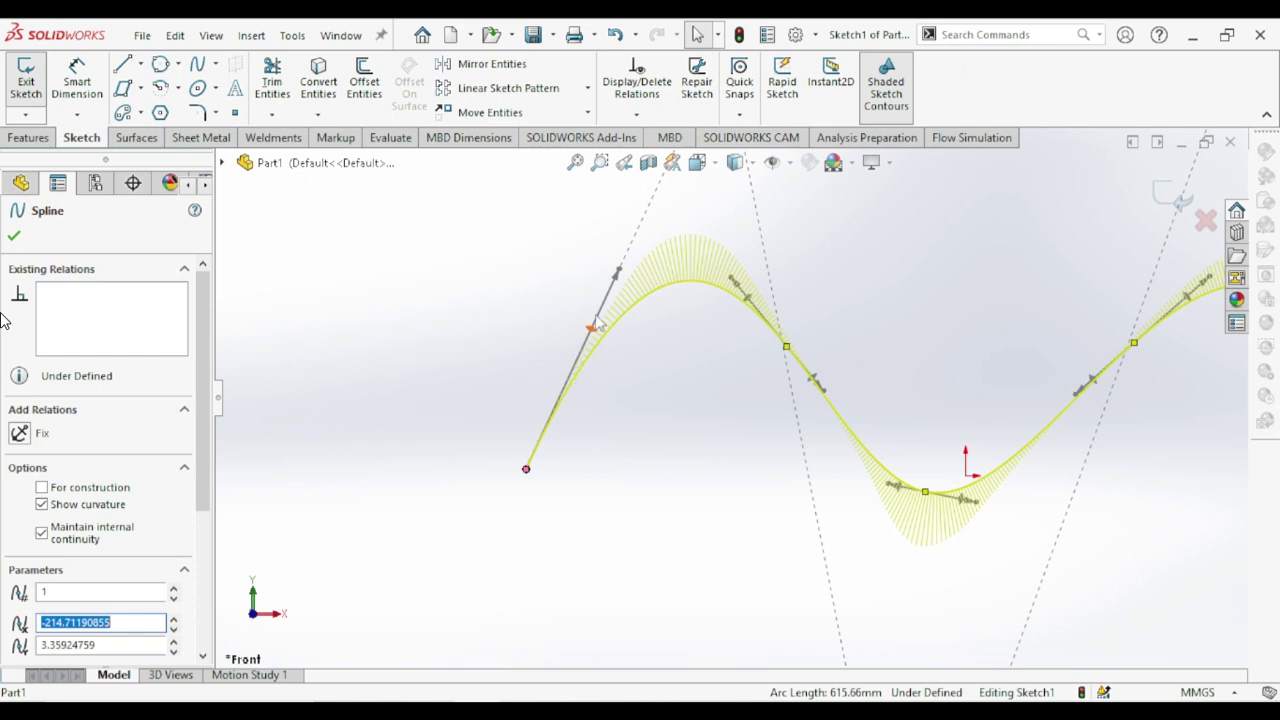
scroll(728, 377, "up", 4)
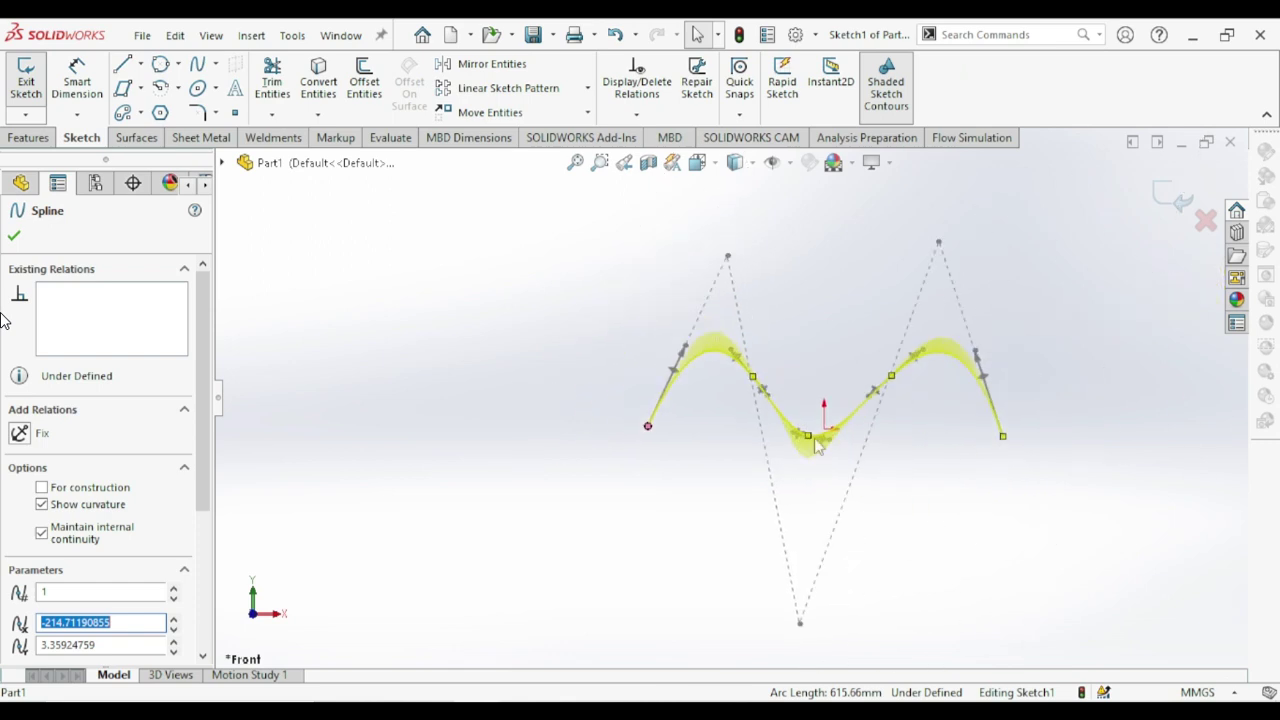
scroll(968, 410, "down", 3)
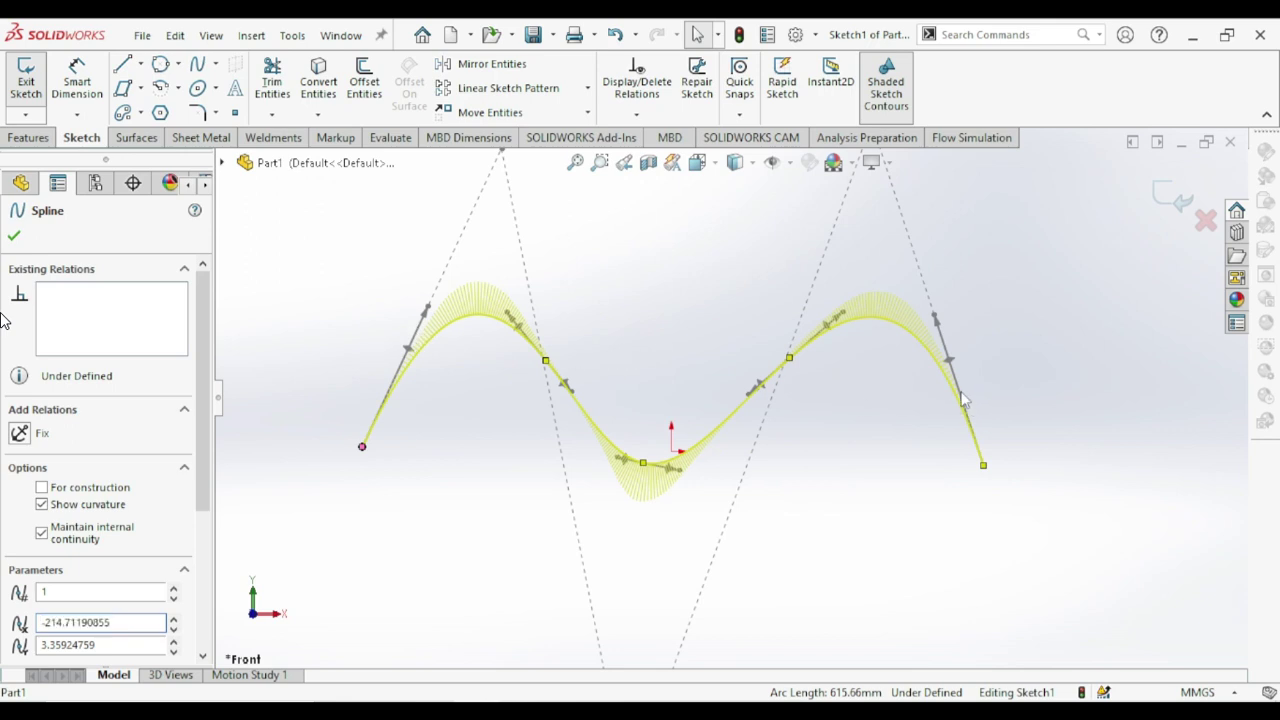
- Sketch short lines near the spline's left endpoint, leave the Line command and undo the last line
key("l")
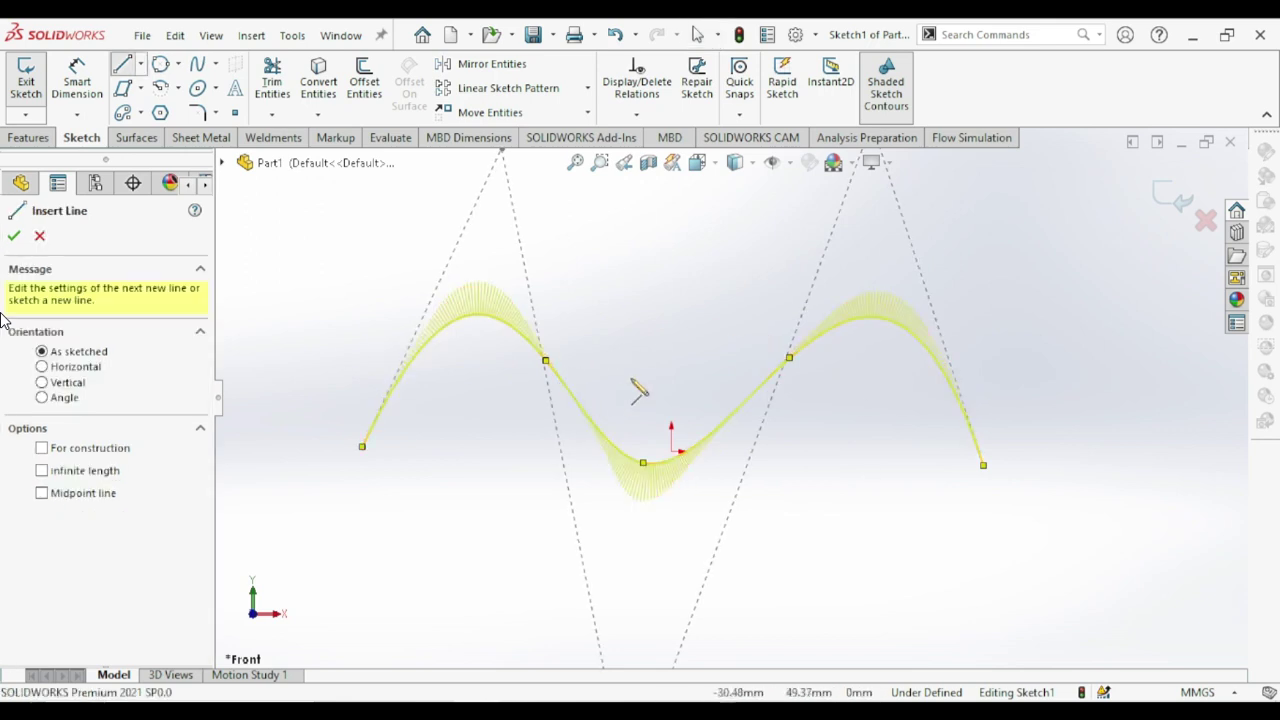
left_click(372, 430)
left_click(363, 447)
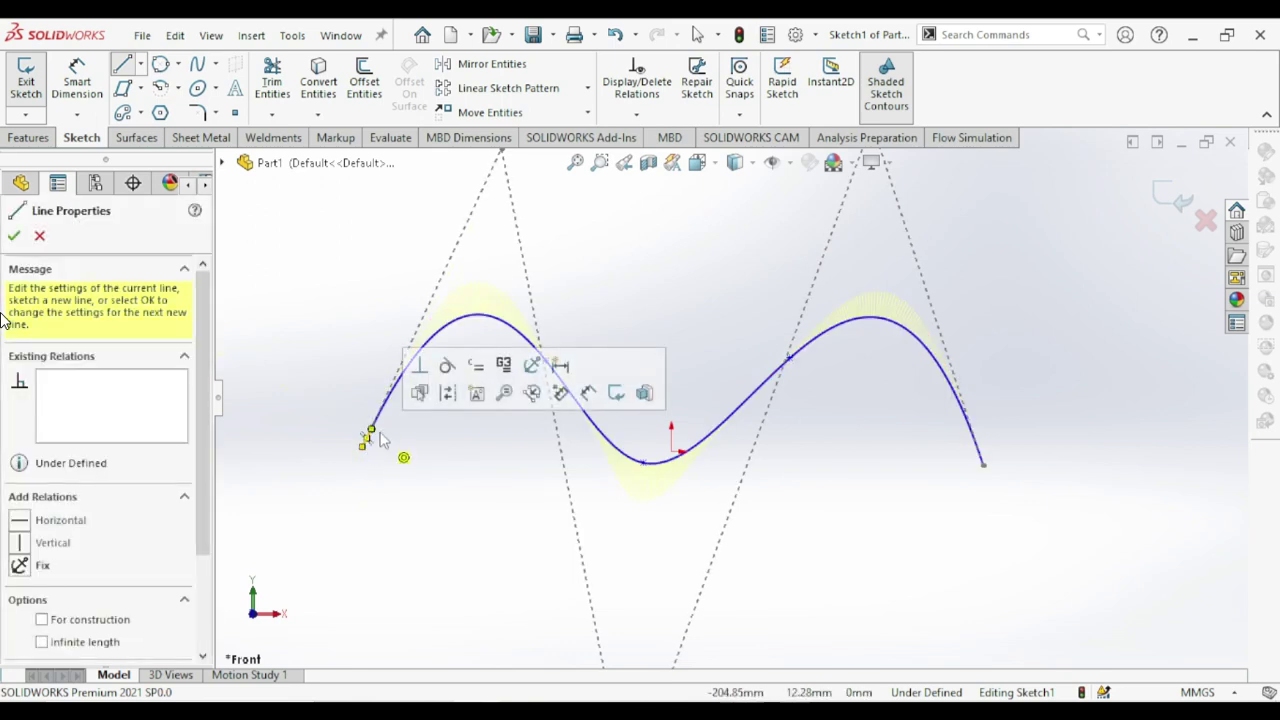
left_click(380, 402)
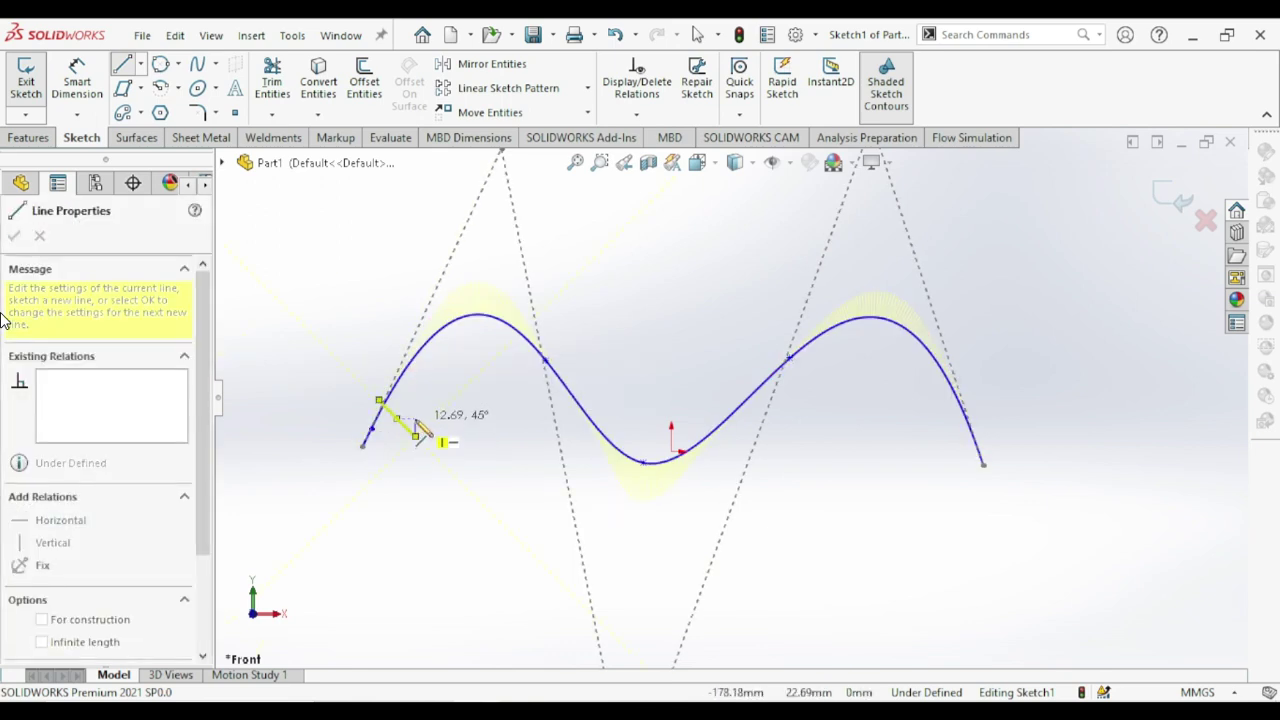
left_click(416, 434)
key("Escape")
key("ctrl+z")
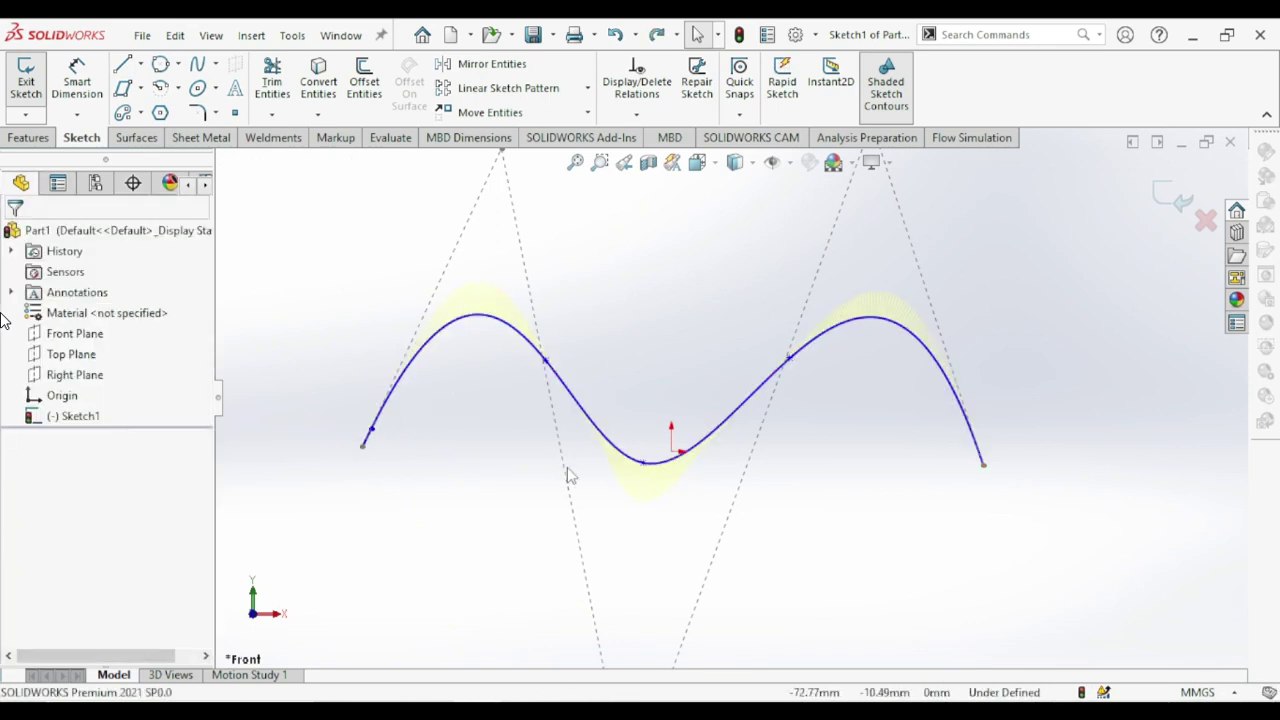
- Select the spline and examine the tangent handles at its lowest point and its inner spline points
left_click(404, 393)
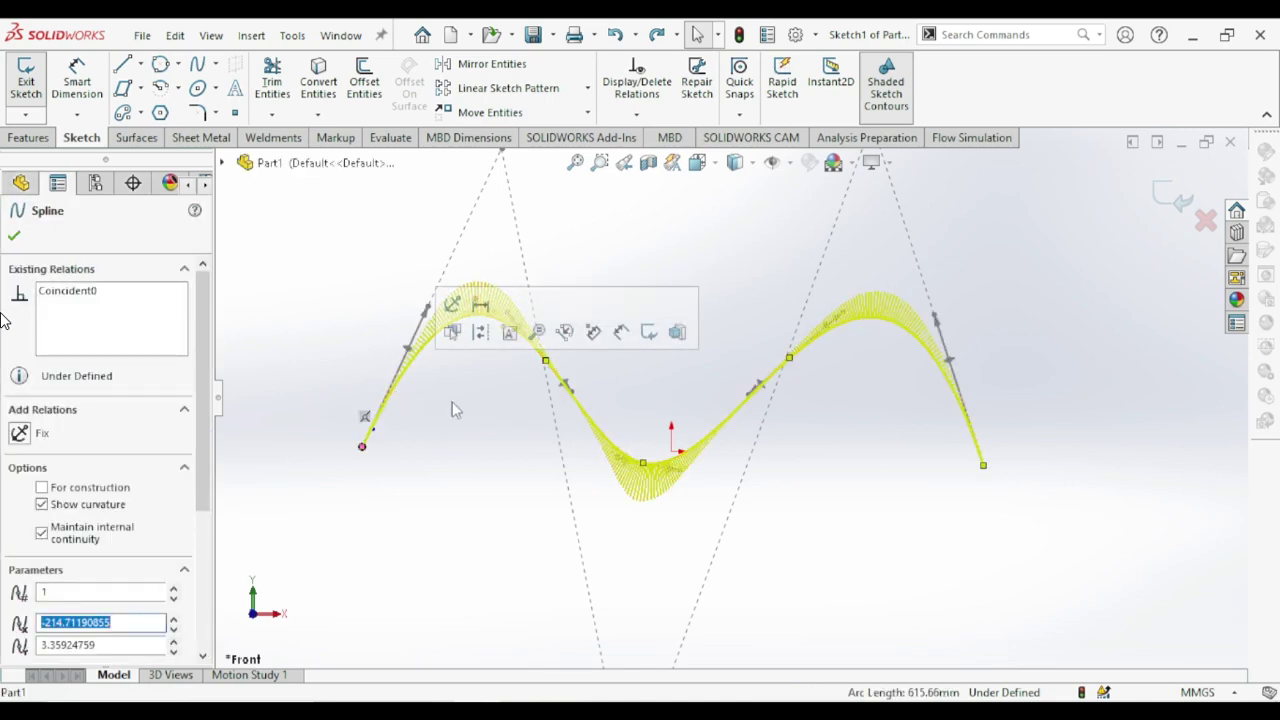
scroll(670, 440, "down", 5)
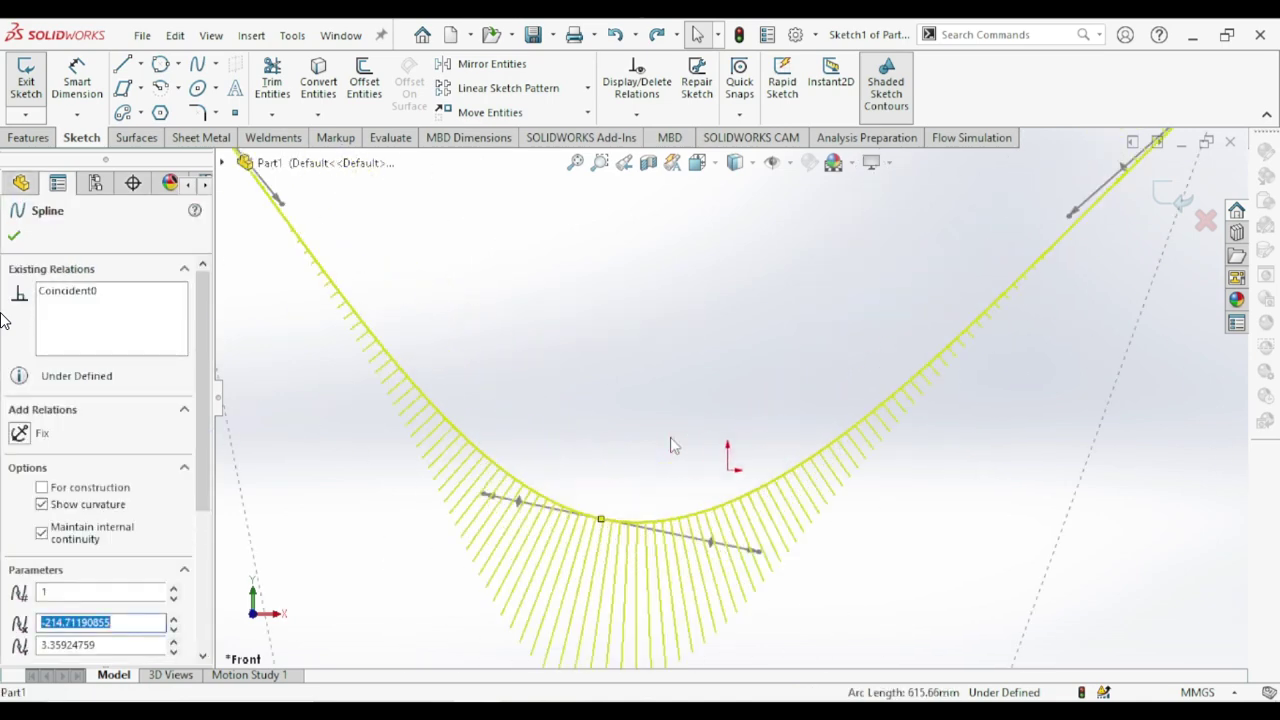
key("z")
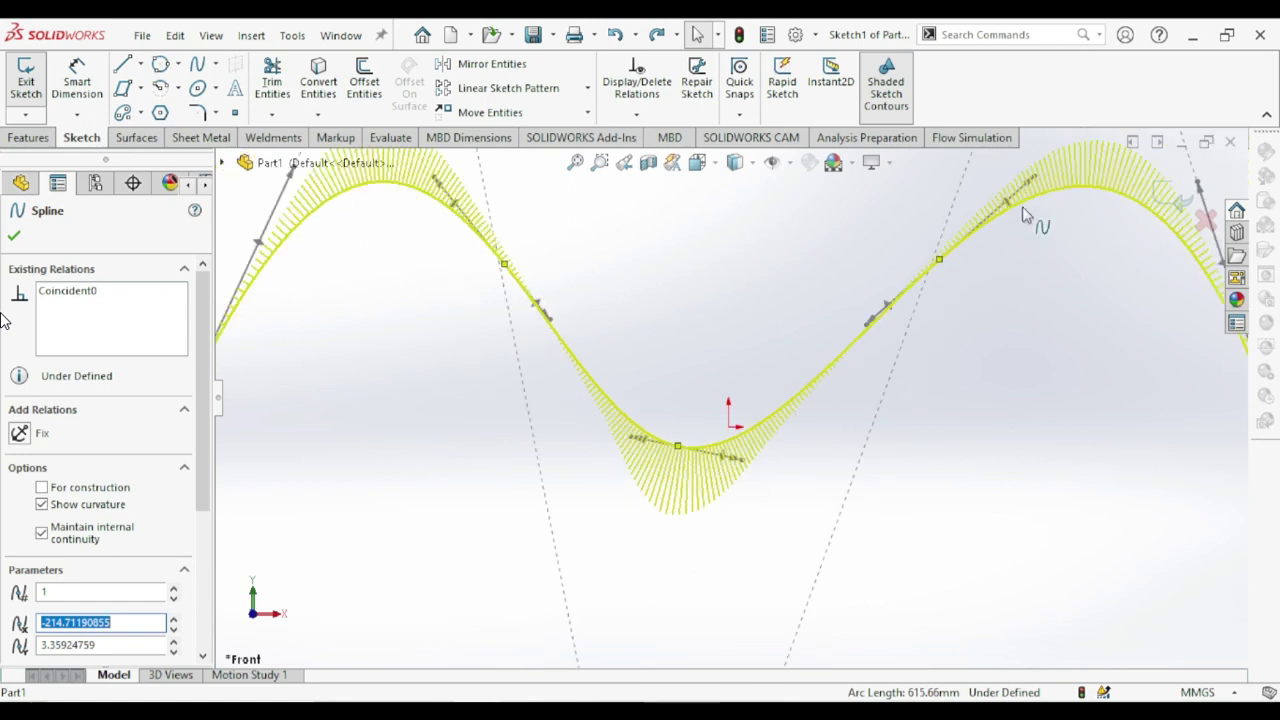
key("z")
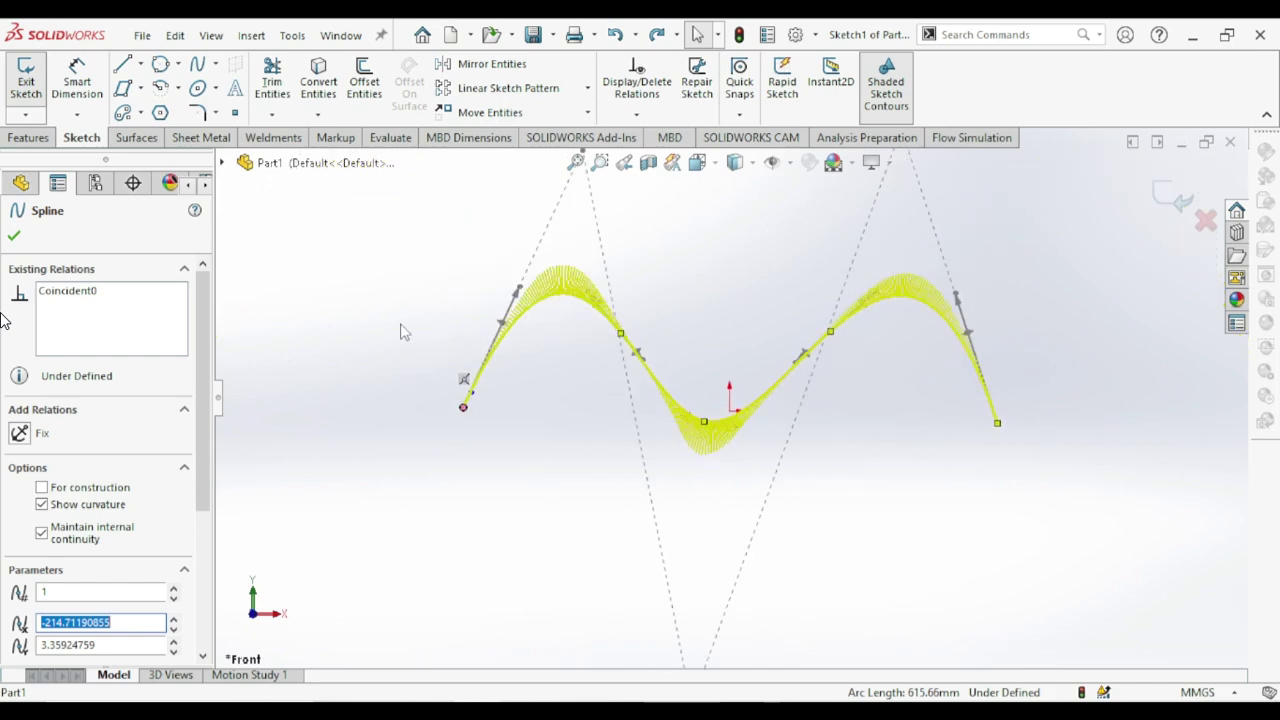
left_click(760, 306)
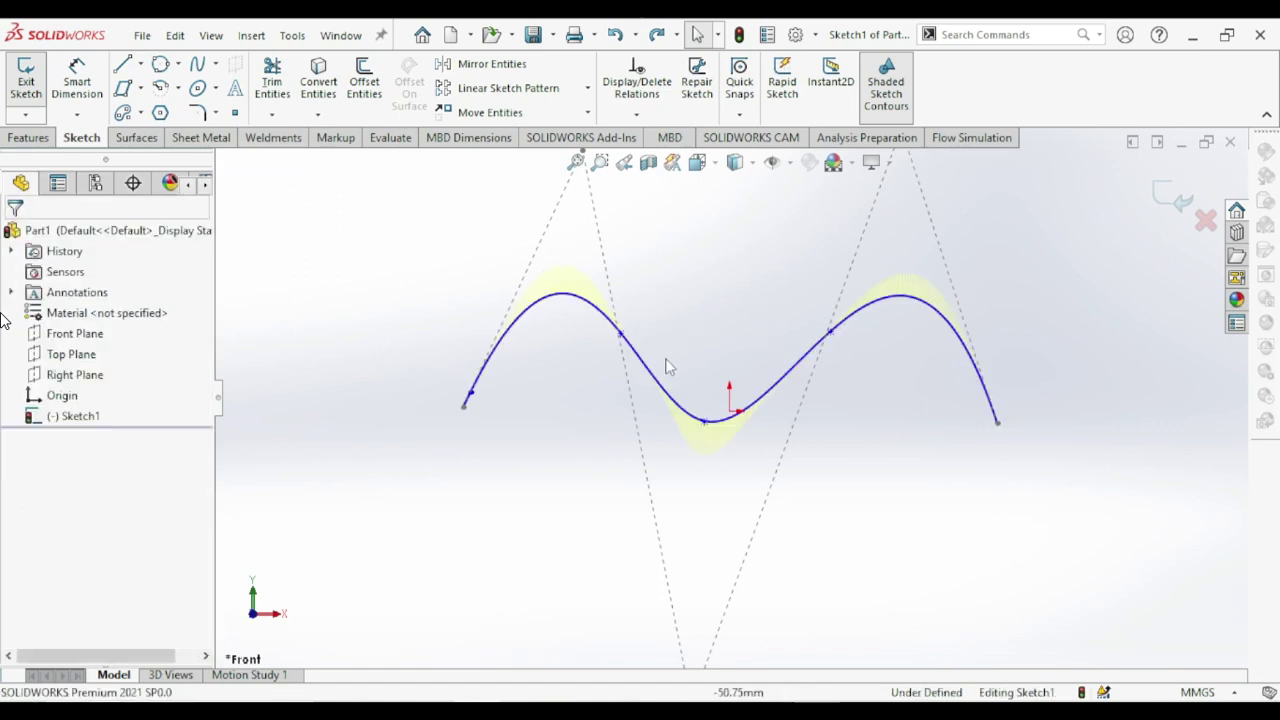
- Try rotating the tangent direction handle at the spline's second point through several directions to reshape the curve
left_click(640, 367)
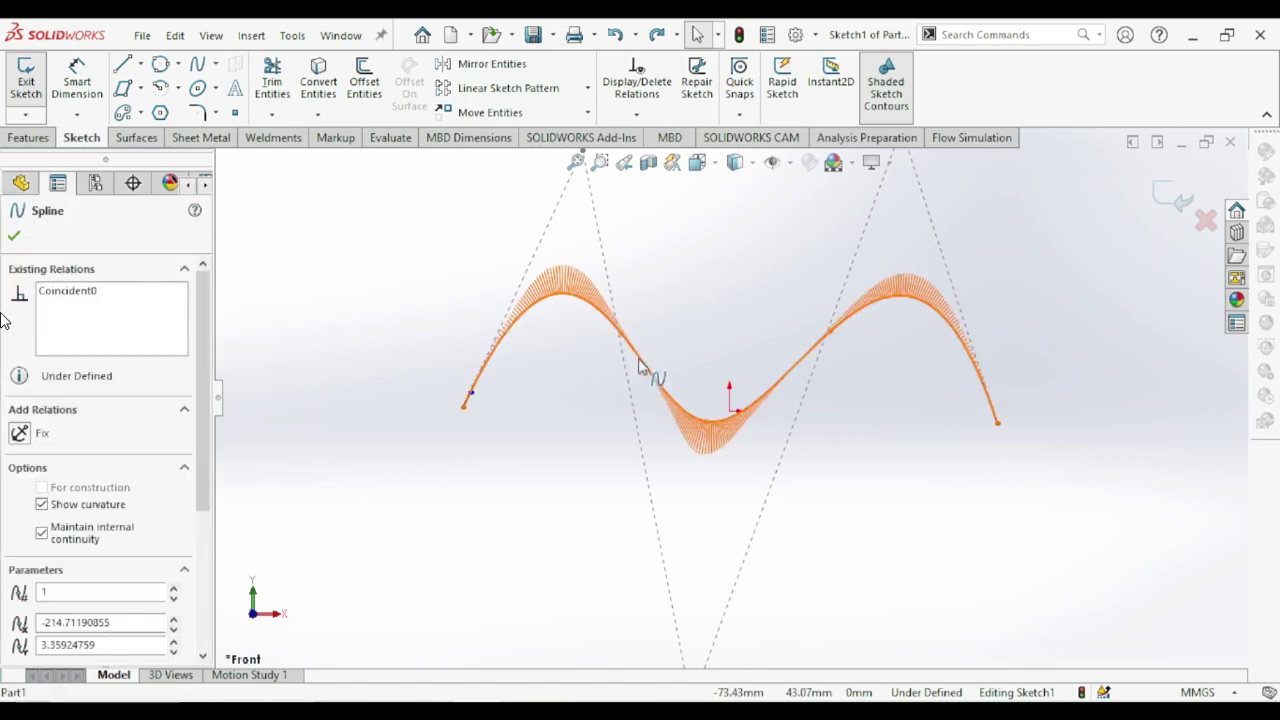
scroll(672, 343, "down", 4)
scroll(672, 343, "down", 3)
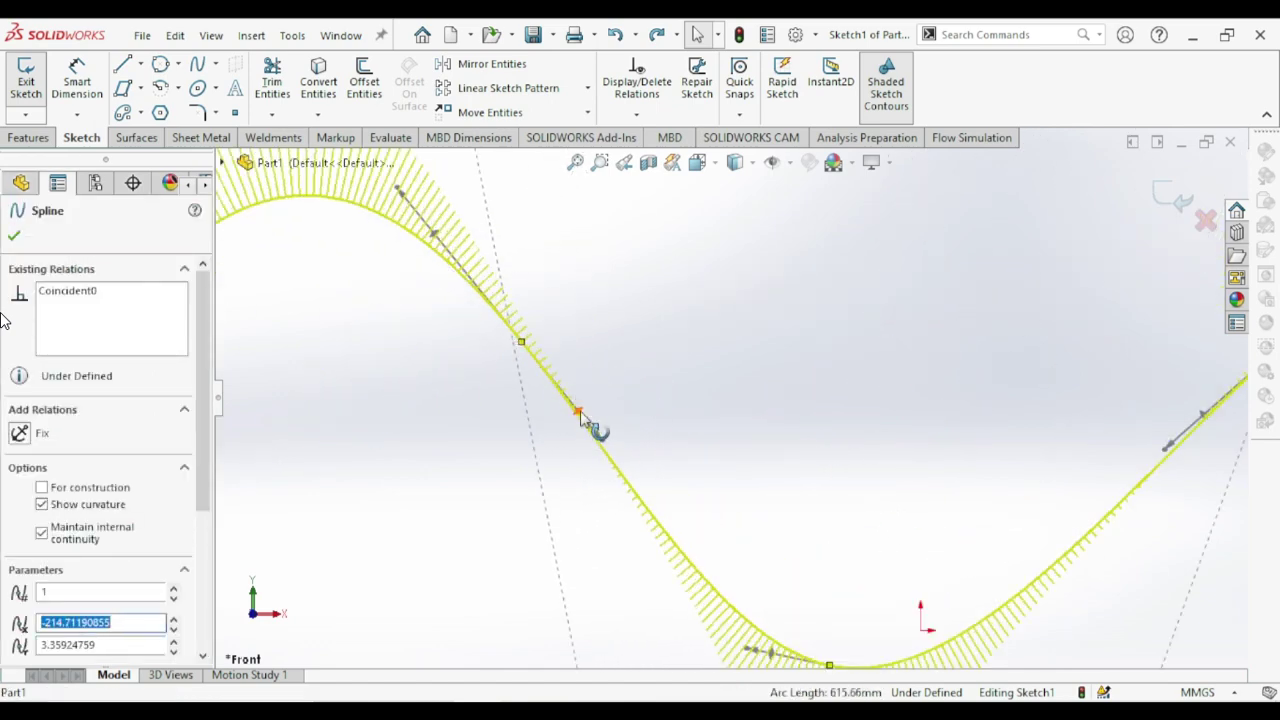
left_click_drag(579, 413, 613, 385)
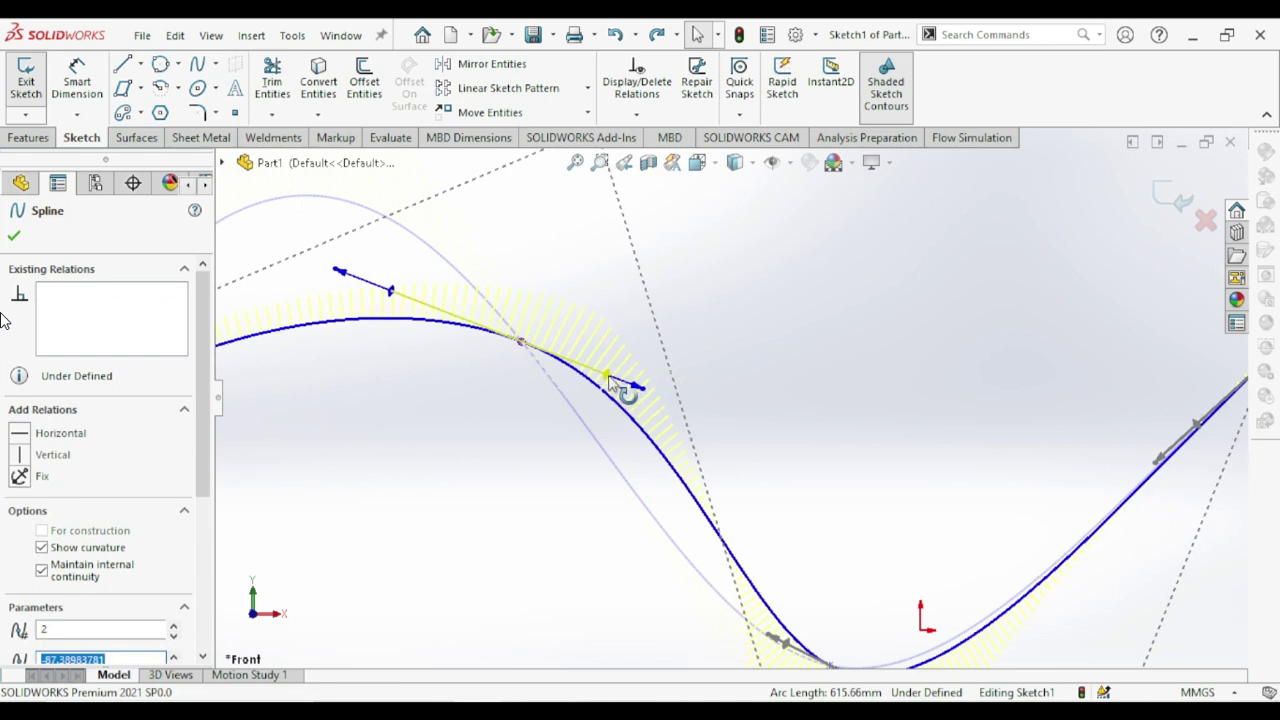
left_click_drag(612, 383, 686, 309)
scroll(686, 300, "up", 2)
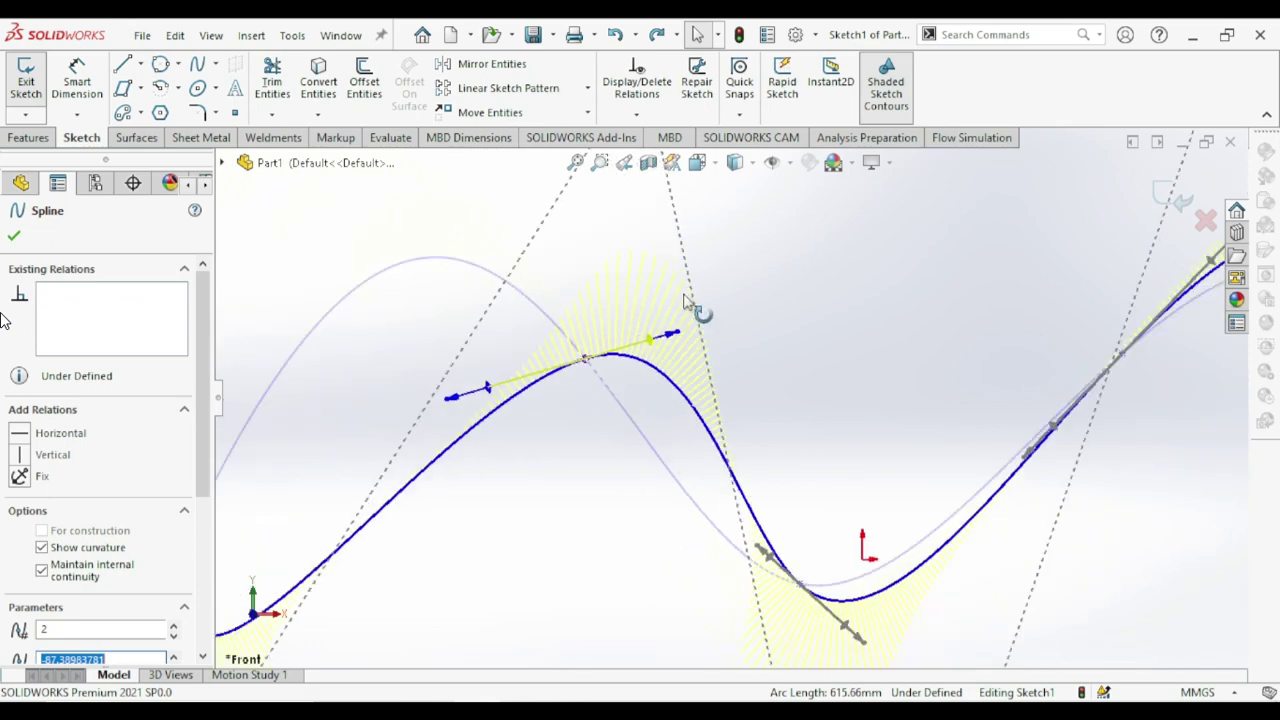
scroll(686, 300, "down", 4)
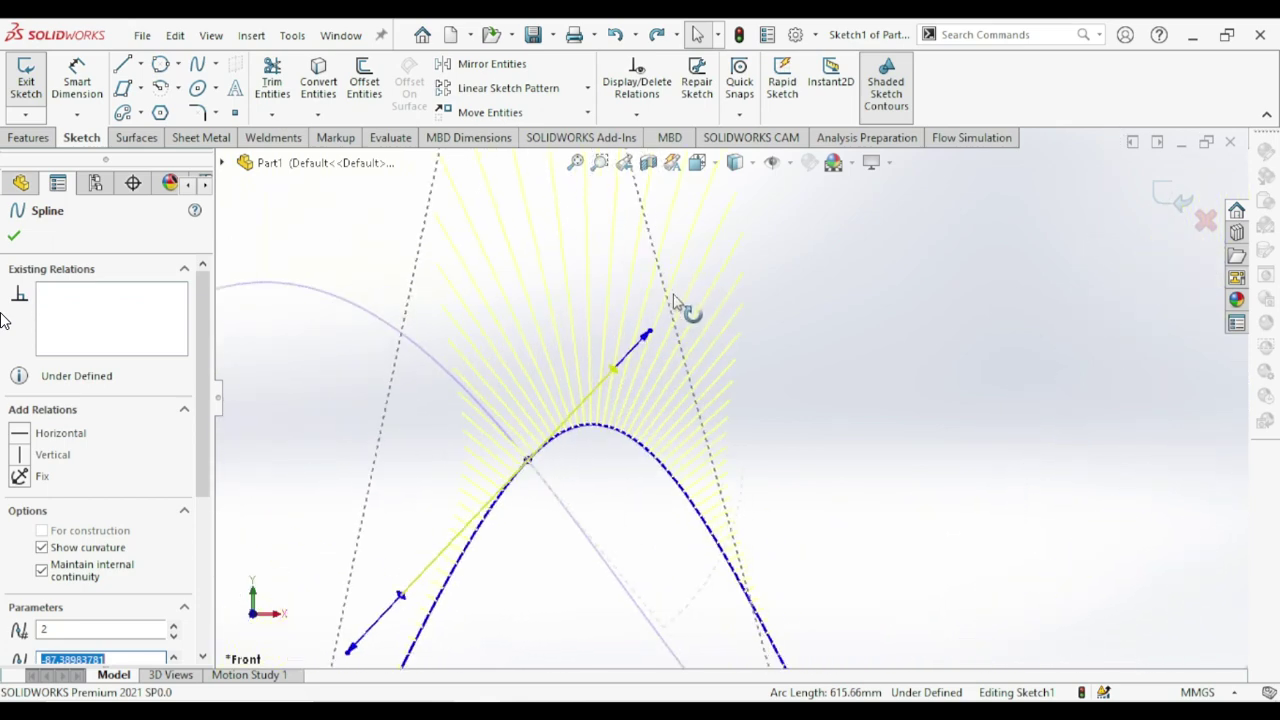
mouse_move(676, 302)
left_mouse_down()
mouse_move(507, 333)
mouse_move(544, 333)
mouse_move(701, 410)
mouse_move(732, 402)
mouse_move(707, 428)
mouse_move(686, 340)
mouse_move(778, 420)
mouse_move(820, 523)
mouse_move(809, 554)
mouse_move(823, 543)
left_mouse_up()
scroll(732, 402, "up", 5)
scroll(686, 342, "down", 2)
scroll(690, 345, "down", 2)
scroll(818, 543, "down", 2)
scroll(825, 540, "down", 5)
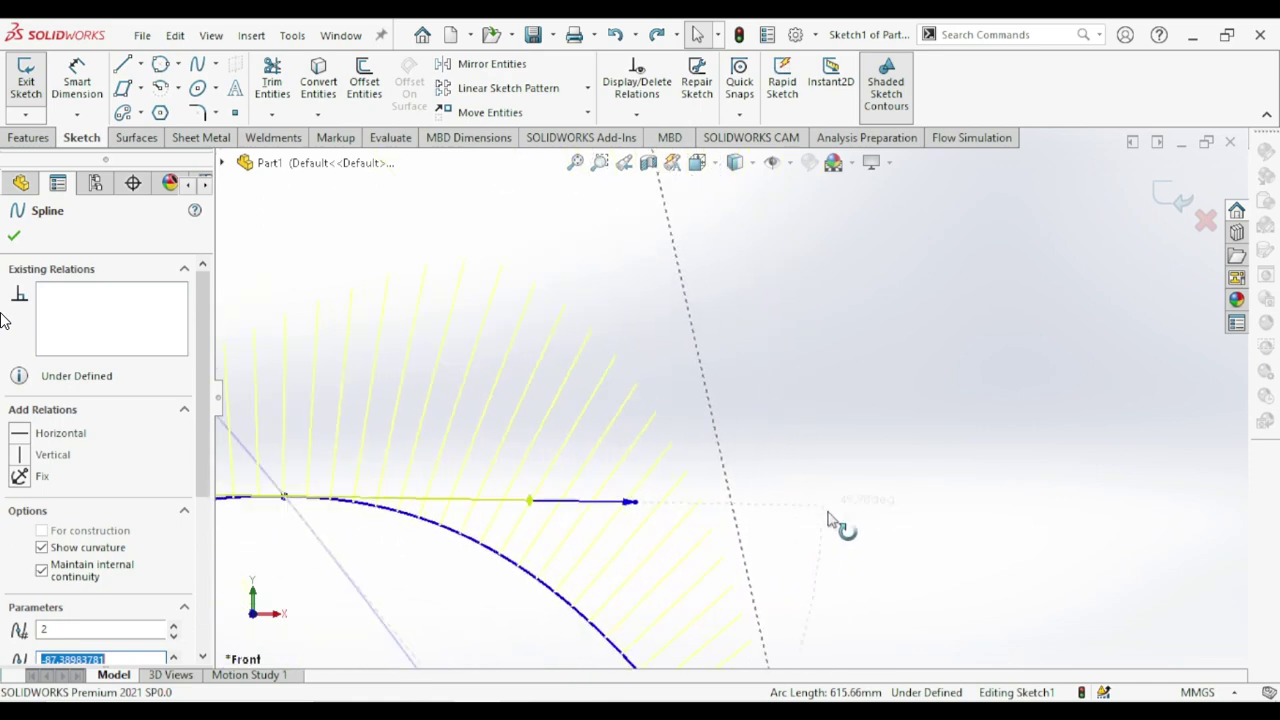
mouse_move(843, 512)
left_mouse_down()
mouse_move(823, 486)
mouse_move(767, 555)
mouse_move(778, 544)
mouse_move(763, 499)
left_mouse_up()
scroll(777, 542, "up", 3)
middle_click_drag(762, 507, 773, 515)
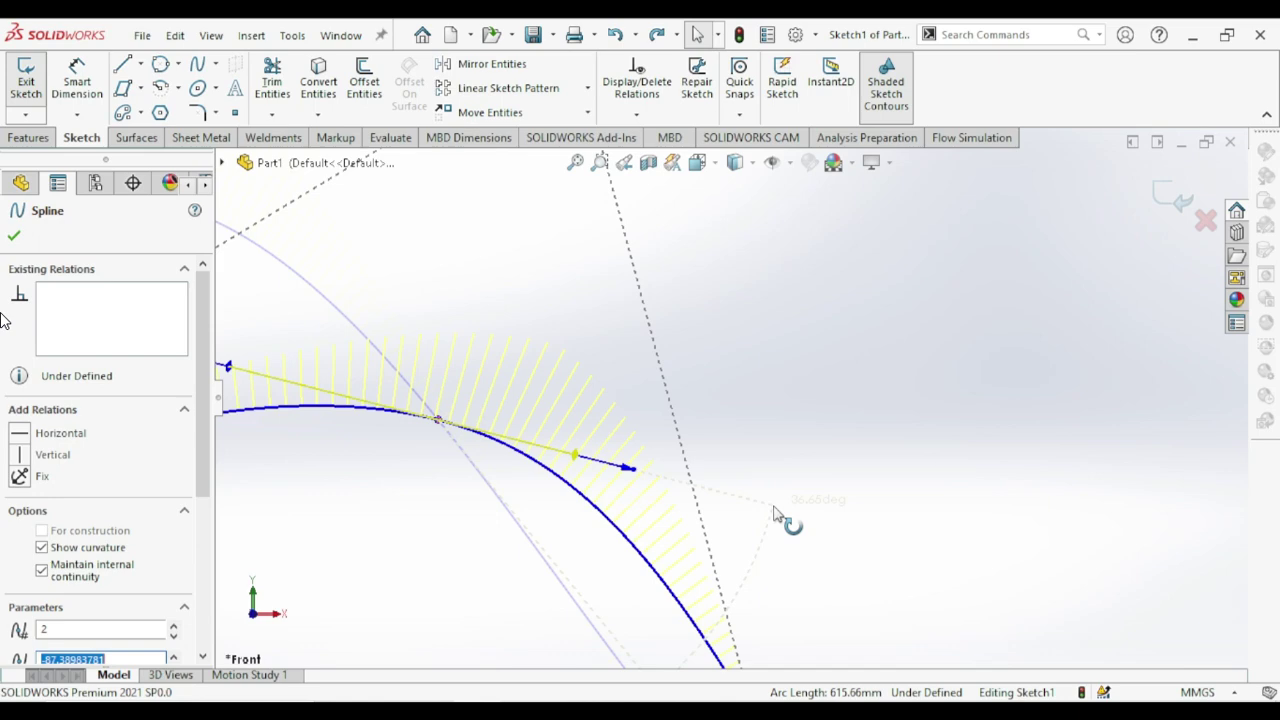
scroll(774, 507, "up", 4)
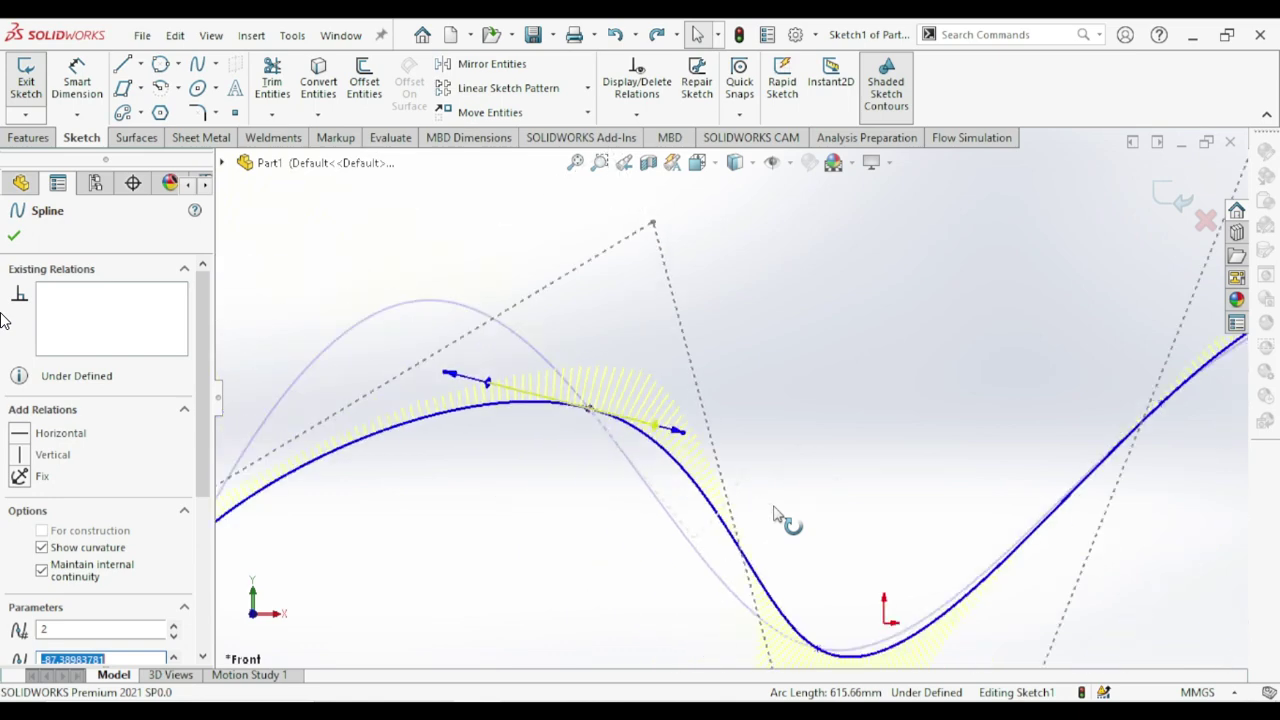
scroll(773, 508, "down", 4)
mouse_move(773, 507)
left_mouse_down()
mouse_move(903, 479)
mouse_move(795, 346)
mouse_move(709, 380)
mouse_move(744, 366)
mouse_move(814, 377)
mouse_move(754, 309)
mouse_move(730, 405)
left_mouse_up()
scroll(903, 479, "up", 2)
scroll(902, 480, "up", 5)
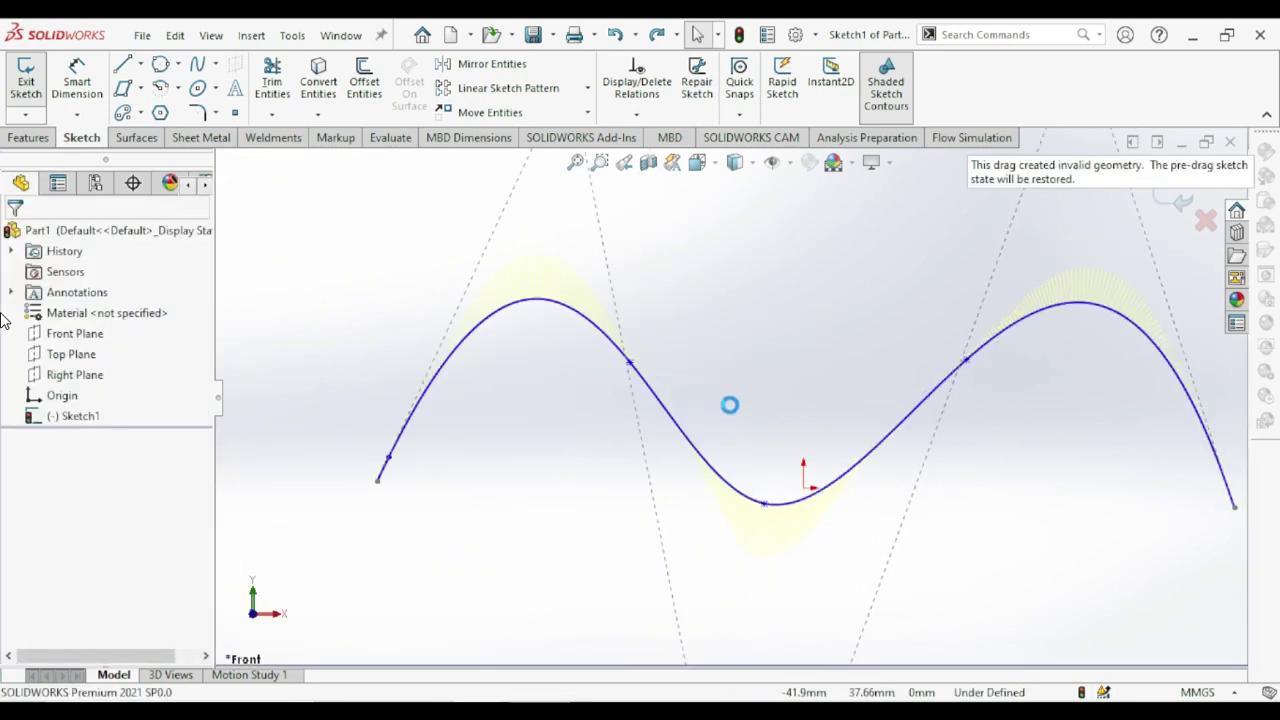
- Try to lengthen the lower tangent handle at the spline's second point by pulling its arrow end outward
left_click(630, 363)
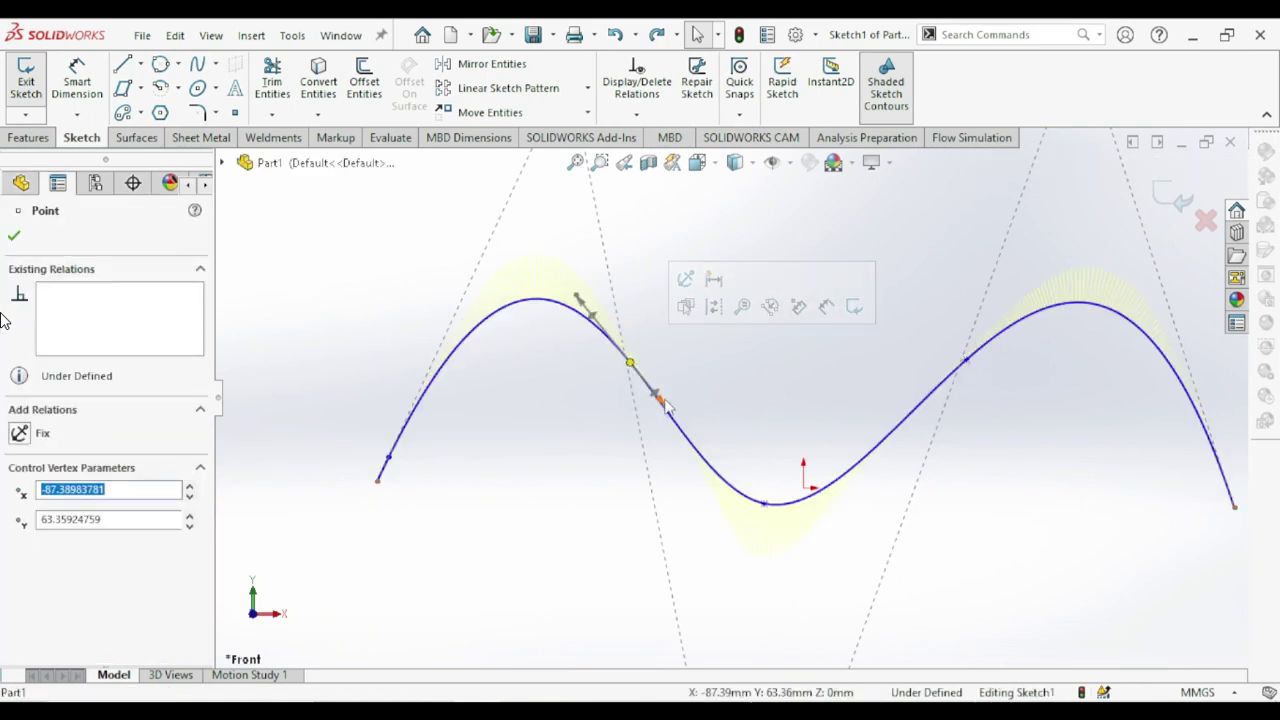
left_click_drag(660, 403, 727, 438)
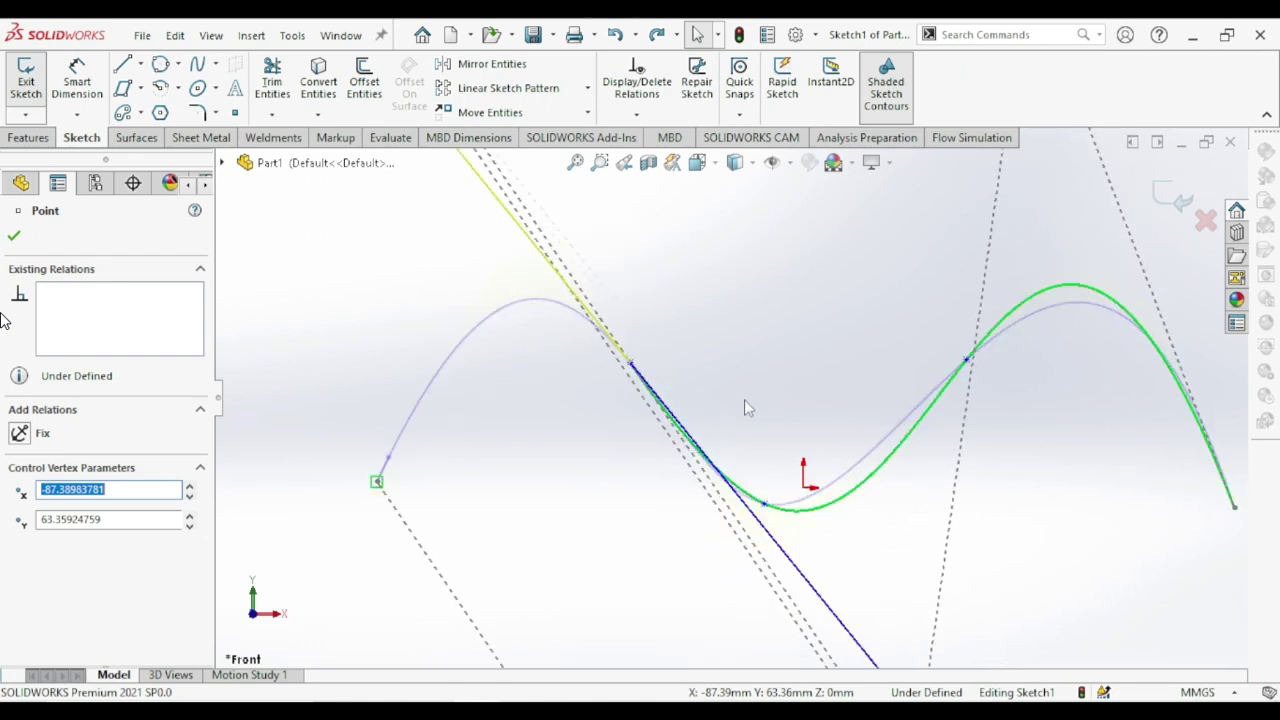
left_click(740, 396)
scroll(740, 396, "up", 1)
- Select the spline and lengthen the upper tangent handle at its second point to reshape the first crest
left_click(681, 411)
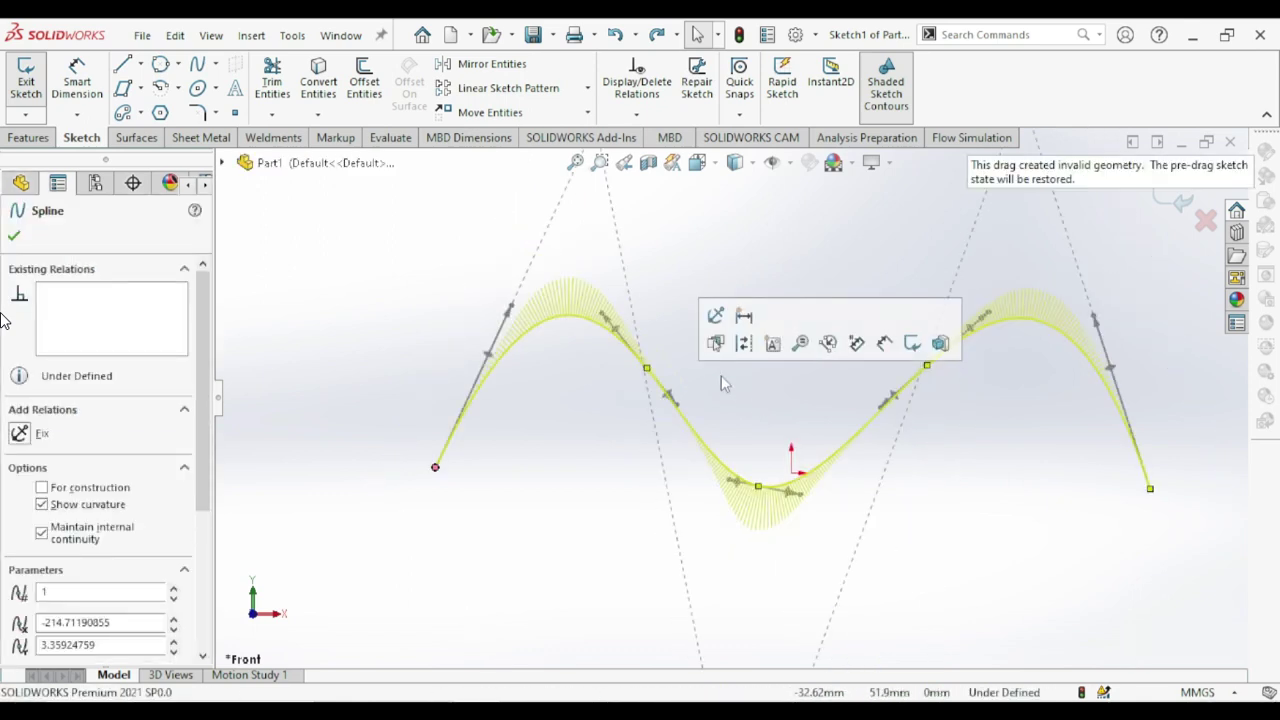
left_click_drag(605, 326, 561, 259)
left_click(604, 431)
left_click(607, 378)
scroll(610, 380, "up", 2)
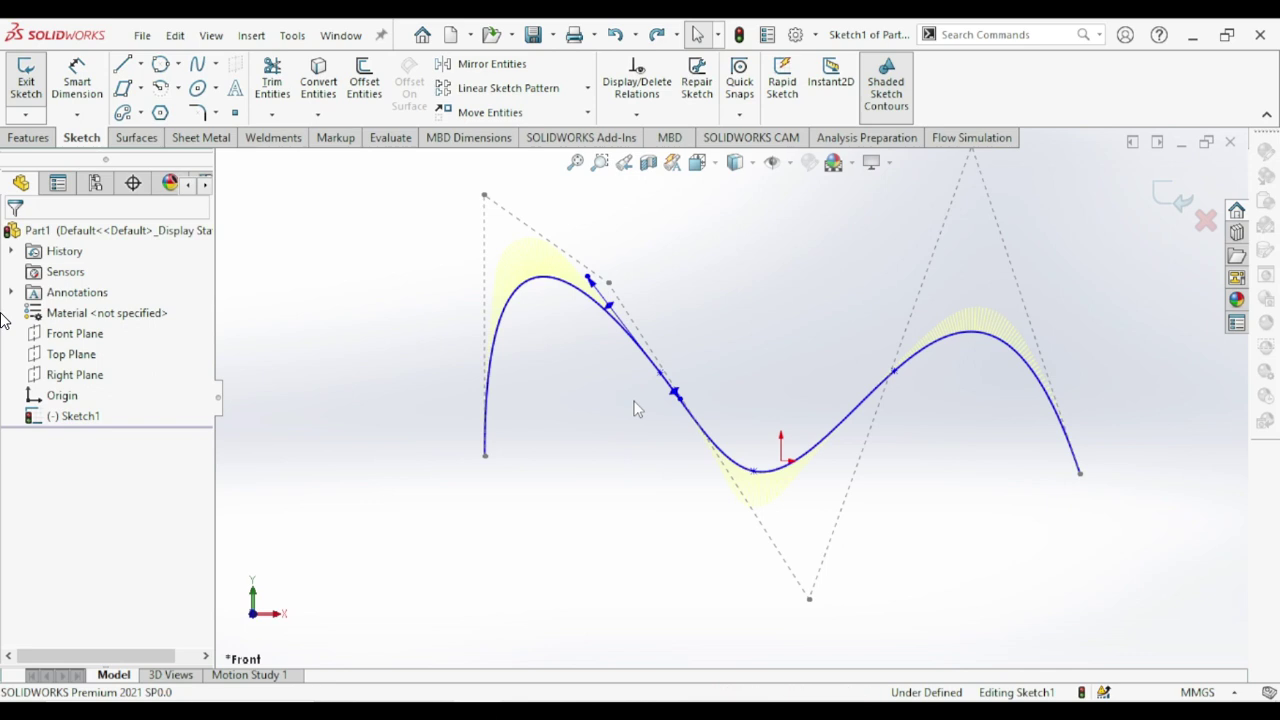
- Dimension the tangent magnitude of the upper handle at the second spline point, accepting the measured value
scroll(634, 402, "up", 2)
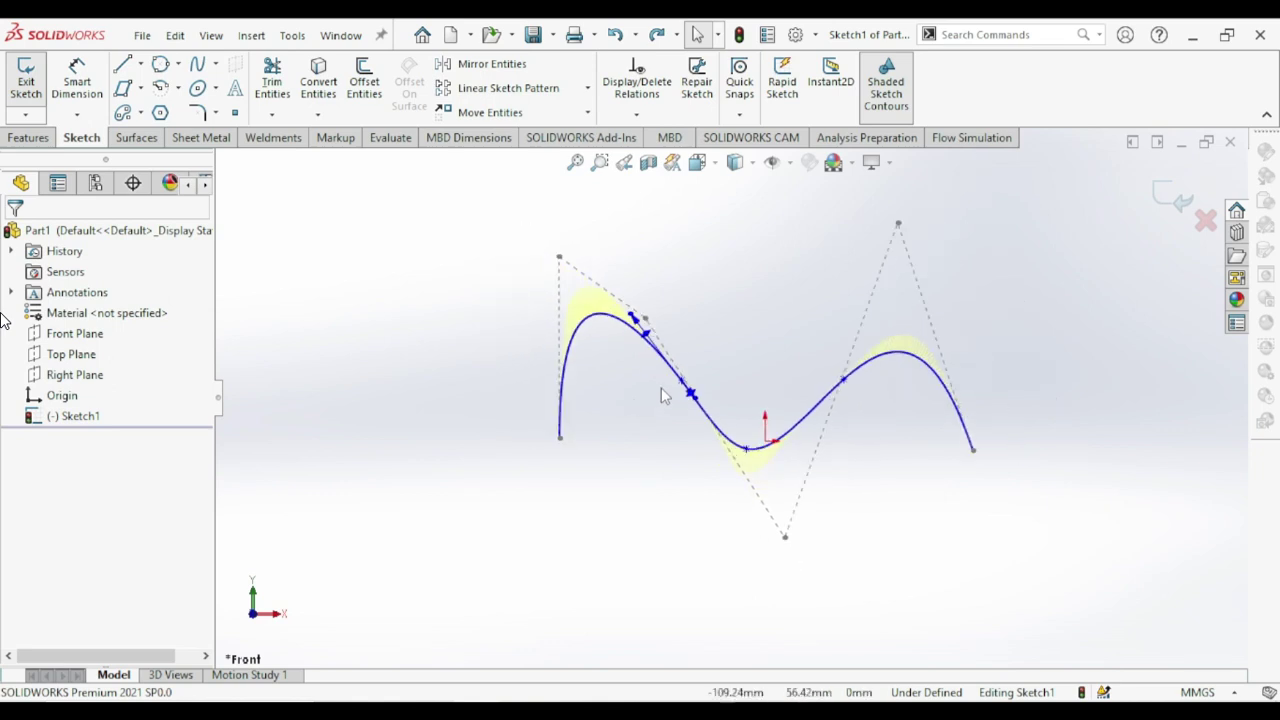
scroll(672, 325, "down", 2)
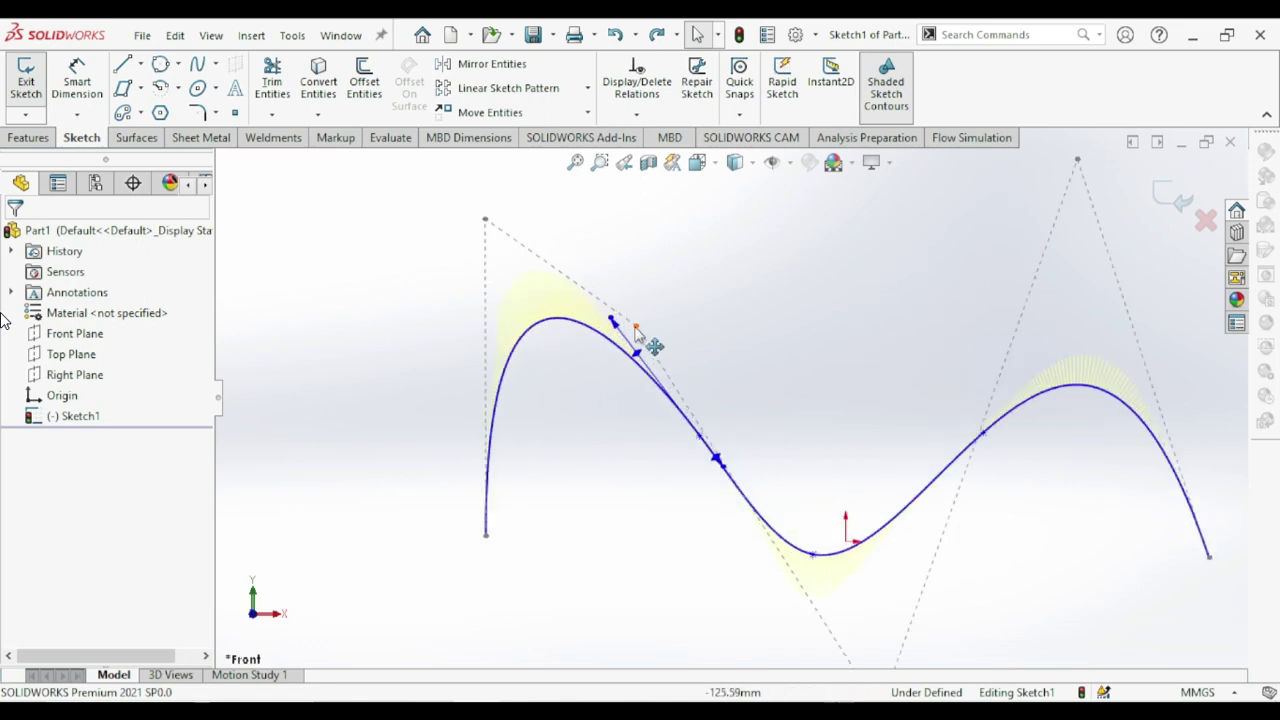
left_click(77, 78)
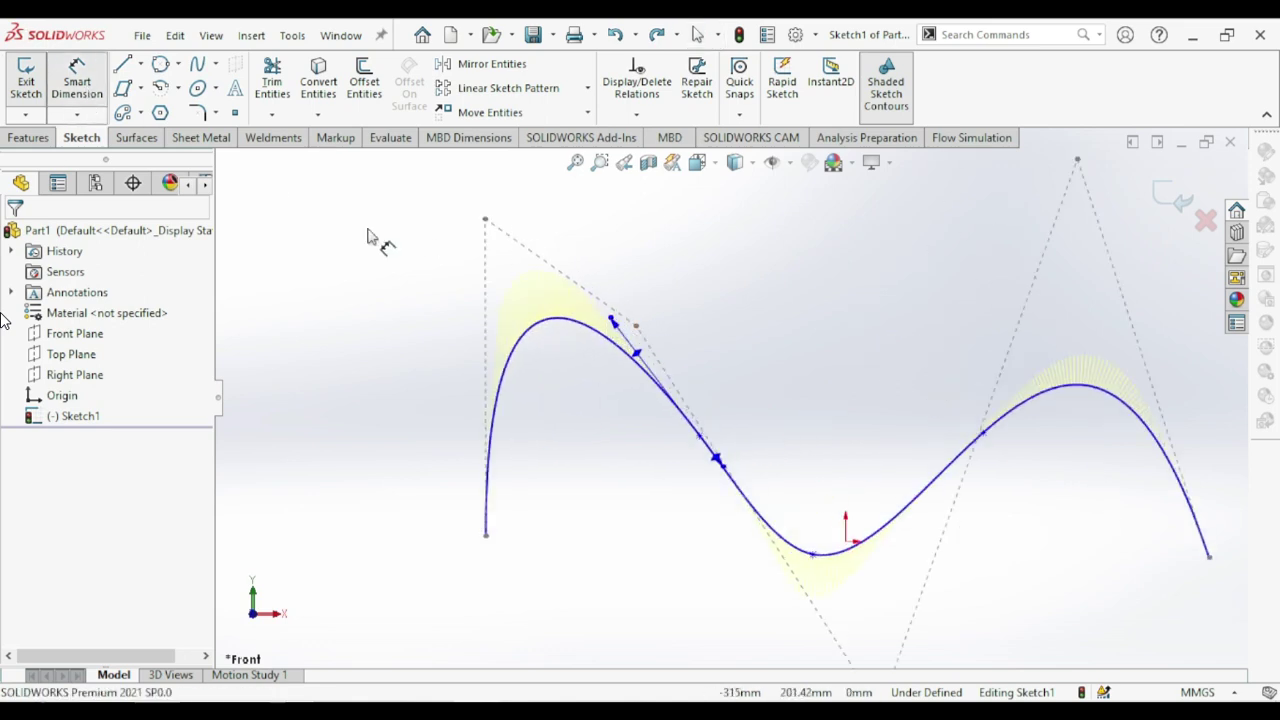
left_click(617, 328)
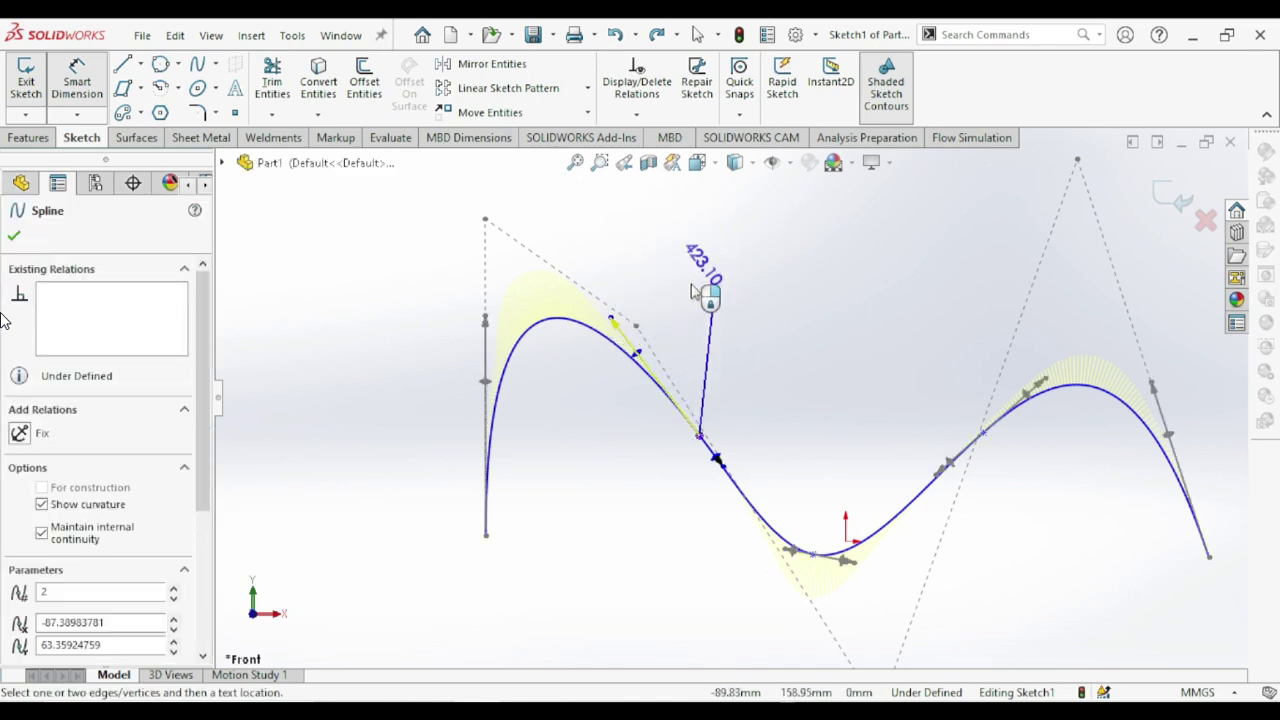
left_click(623, 262)
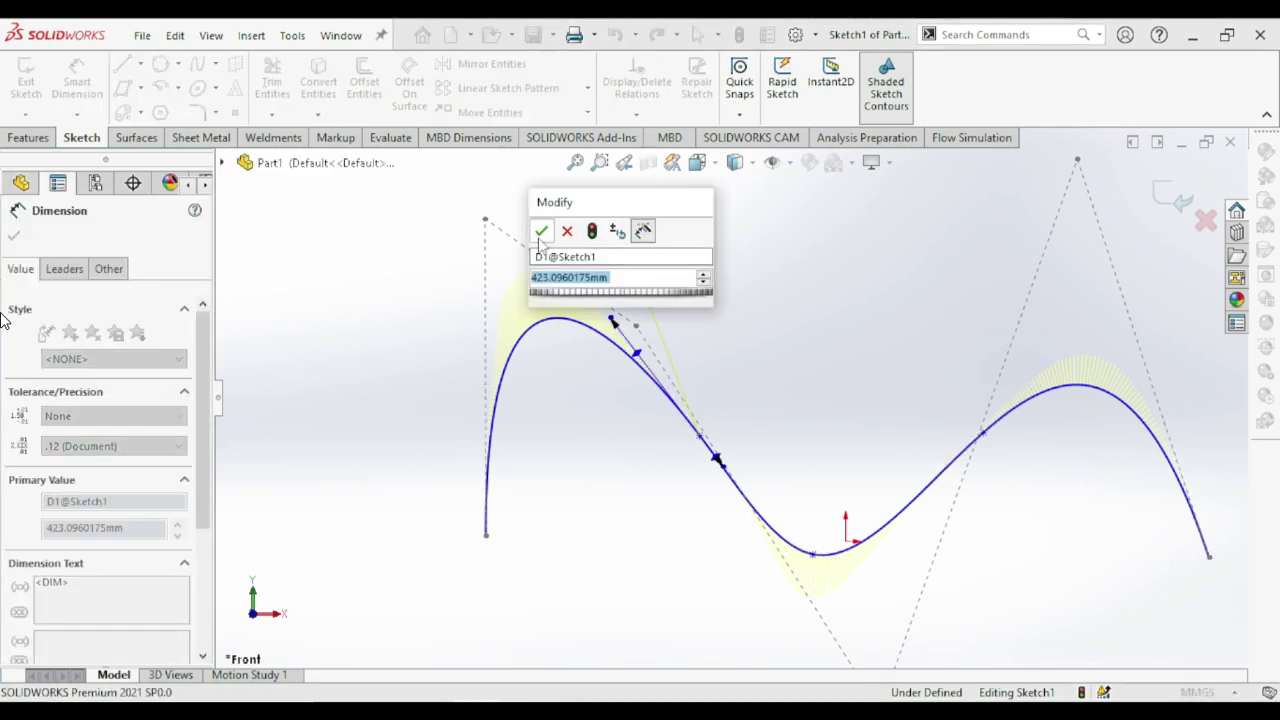
left_click(541, 231)
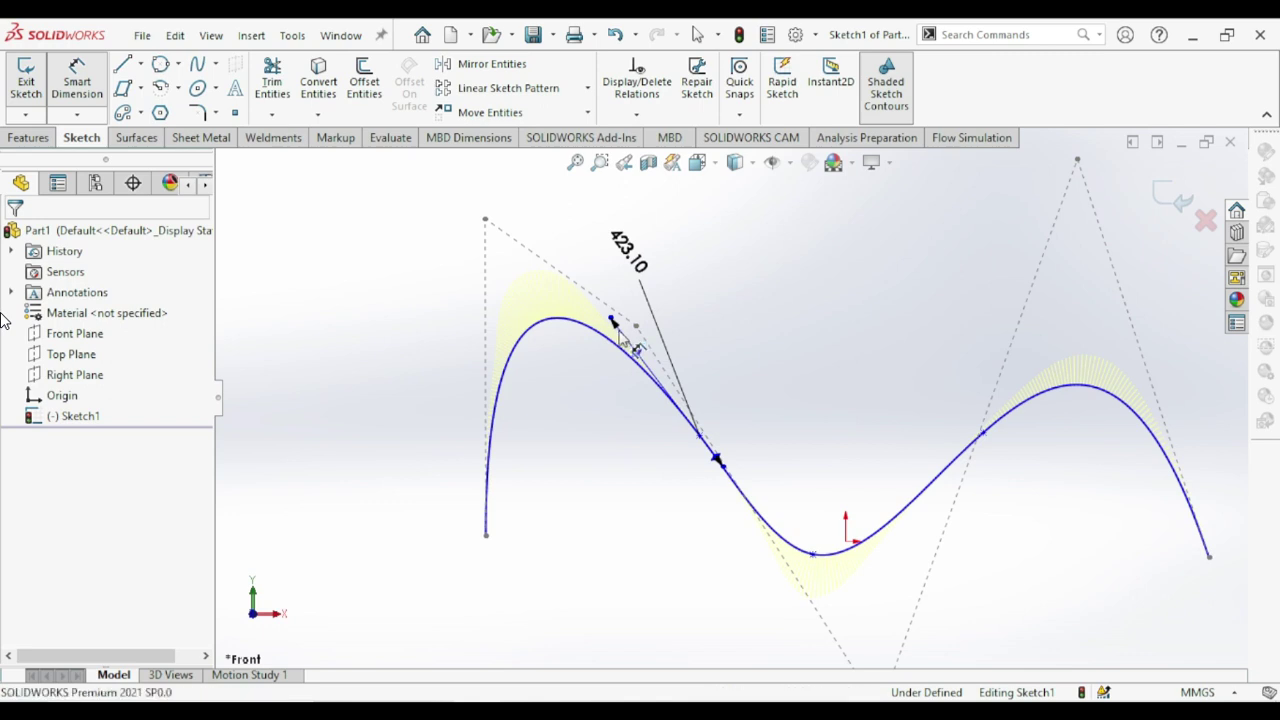
- Sketch a horizontal construction line passing through the spline's left endpoint and leave the line command
left_click(141, 63)
left_click(160, 107)
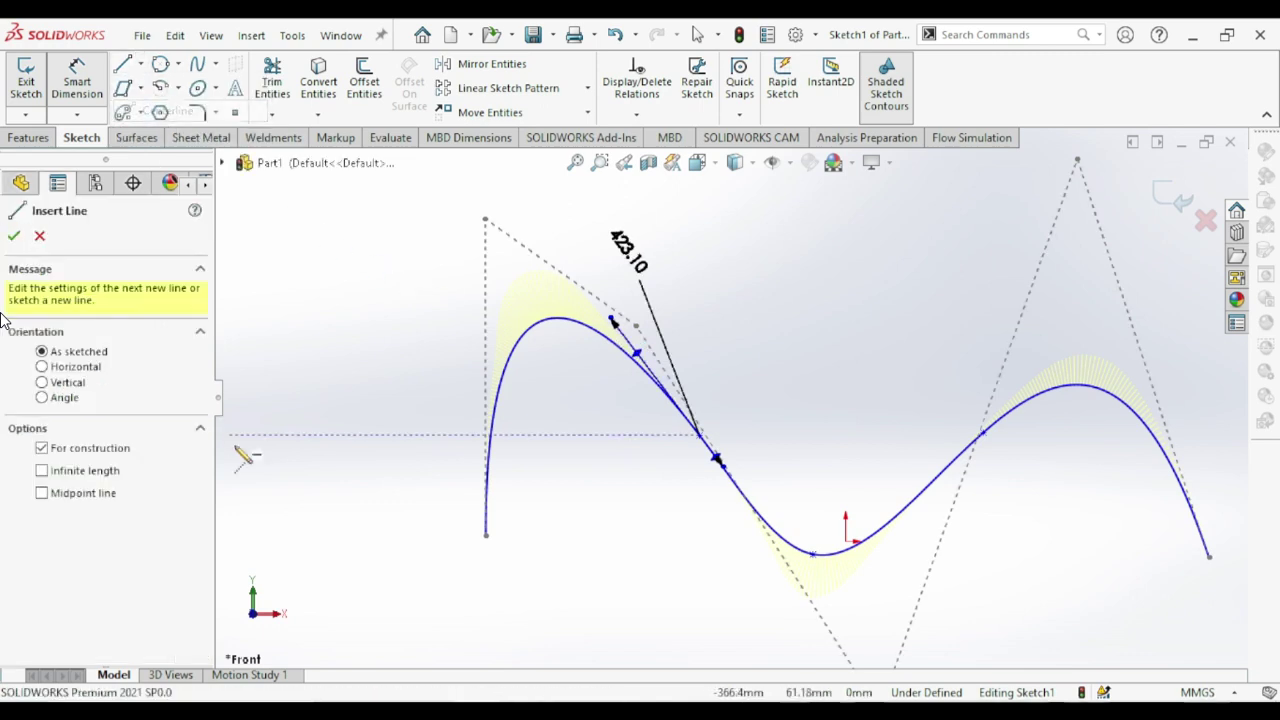
left_click(436, 535)
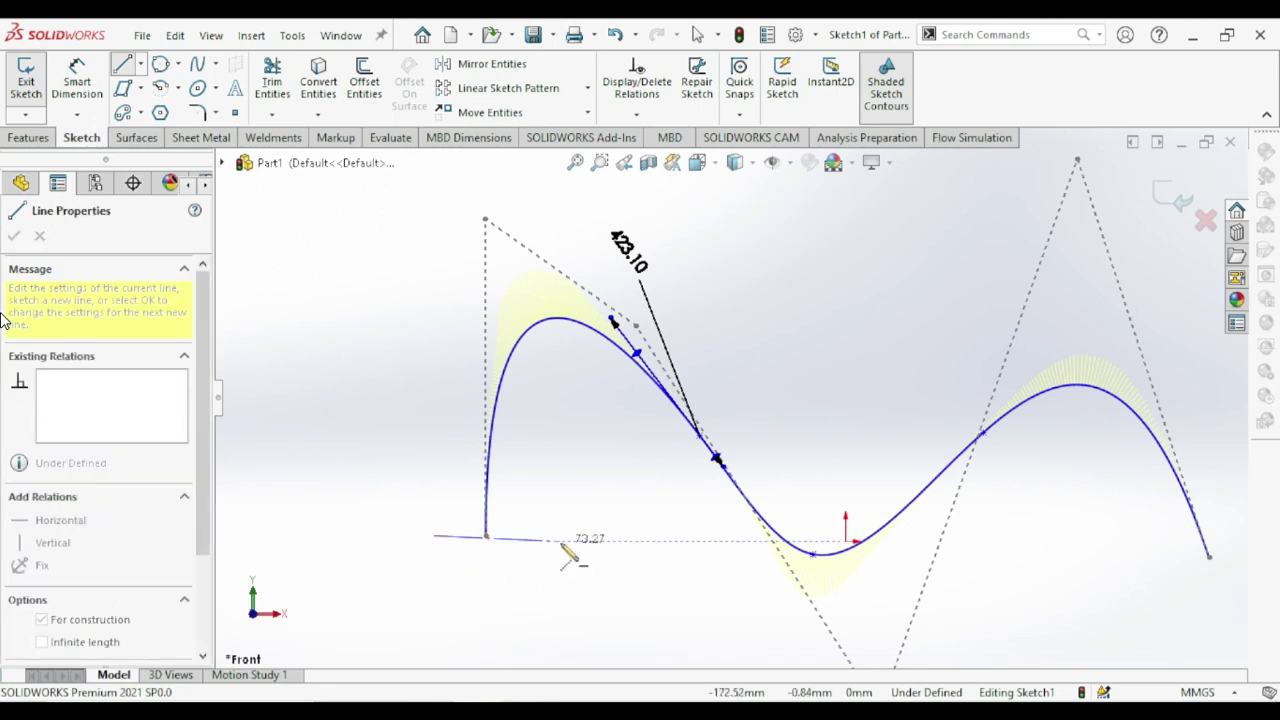
left_click(597, 535)
right_click(600, 498)
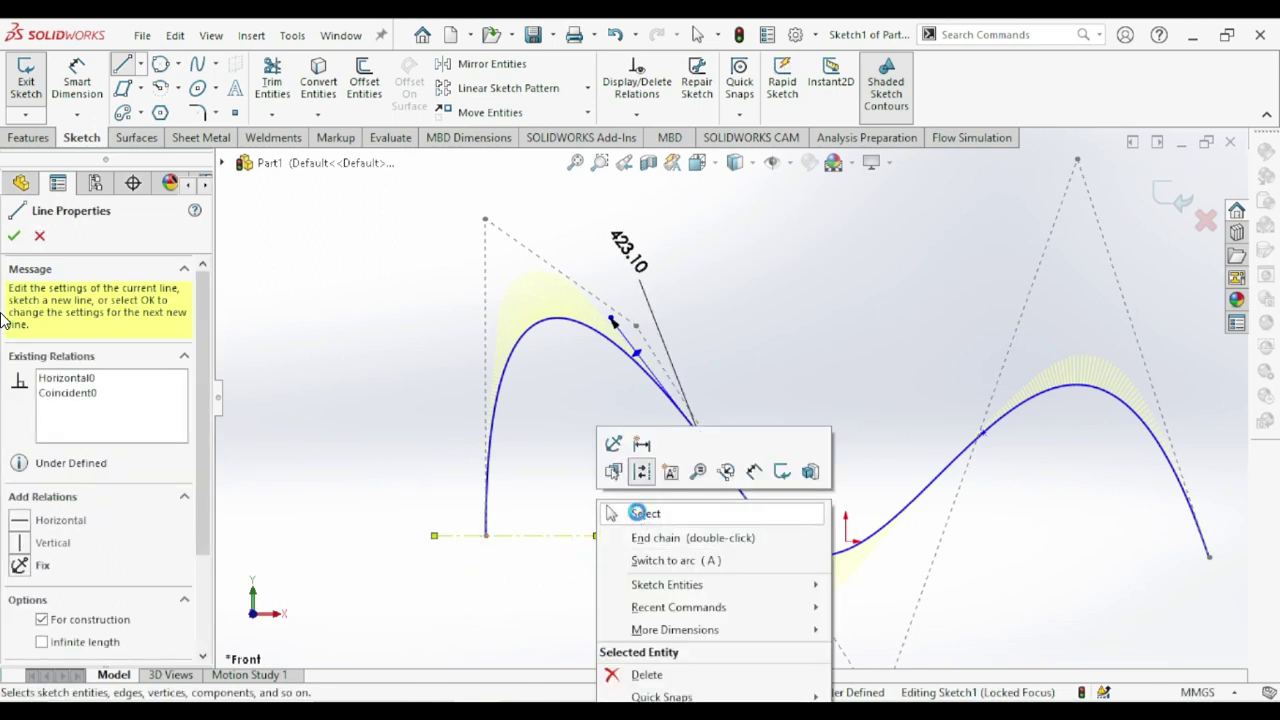
left_click(641, 511)
- Dimension the angle between the second spline point's upper tangent handle and the horizontal construction line, accepting the measured value
left_click(76, 80)
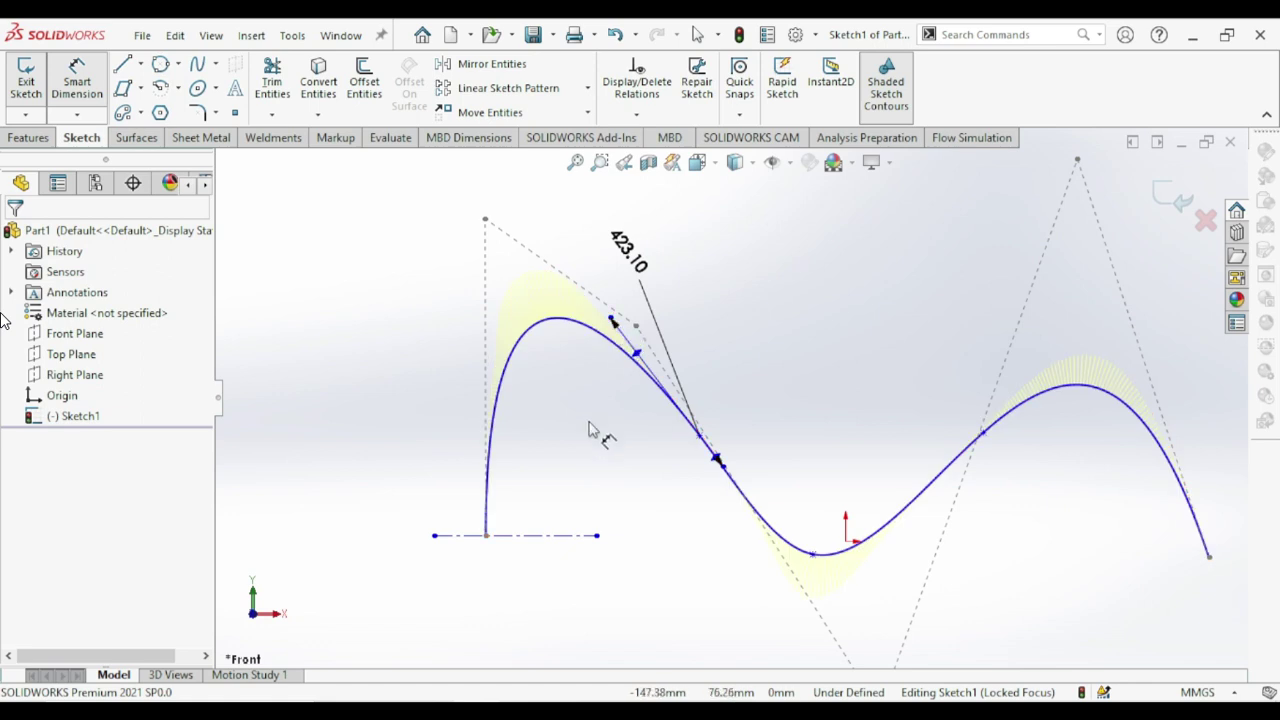
left_click(614, 330)
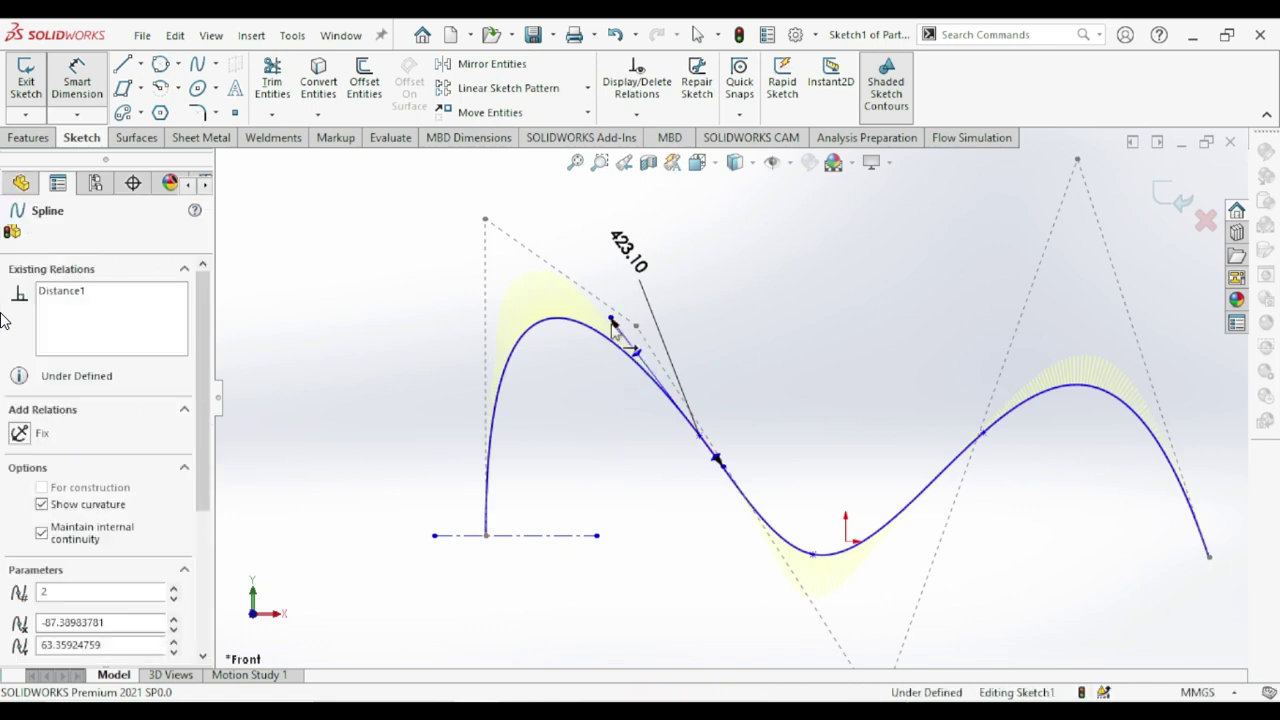
mouse_move(518, 540)
left_mouse_down()
mouse_move(440, 495)
mouse_move(352, 392)
mouse_move(395, 360)
mouse_move(480, 405)
mouse_move(615, 345)
mouse_move(535, 364)
mouse_move(443, 529)
mouse_move(325, 400)
left_mouse_up()
left_click(325, 400)
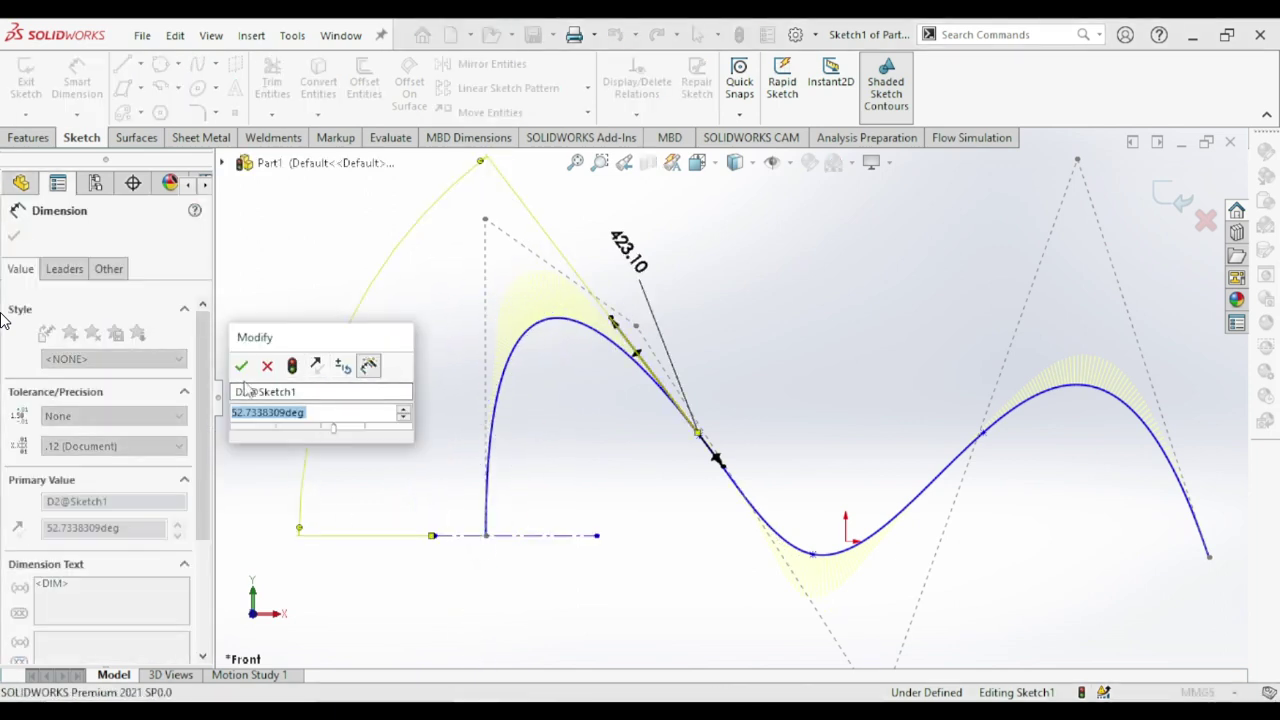
left_click(241, 366)
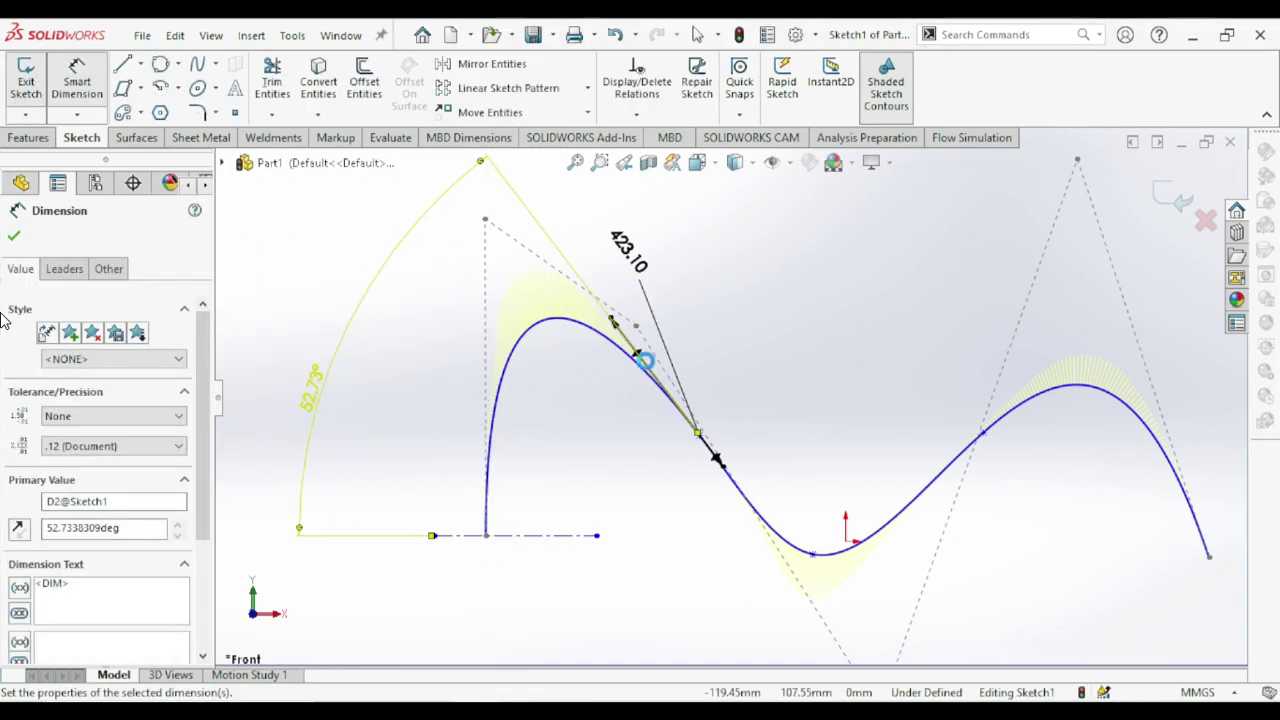
- Leave the dimension command and delete all entities and dimensions in the sketch
scroll(645, 362, "up", 4)
scroll(648, 369, "up", 2)
left_click(708, 470)
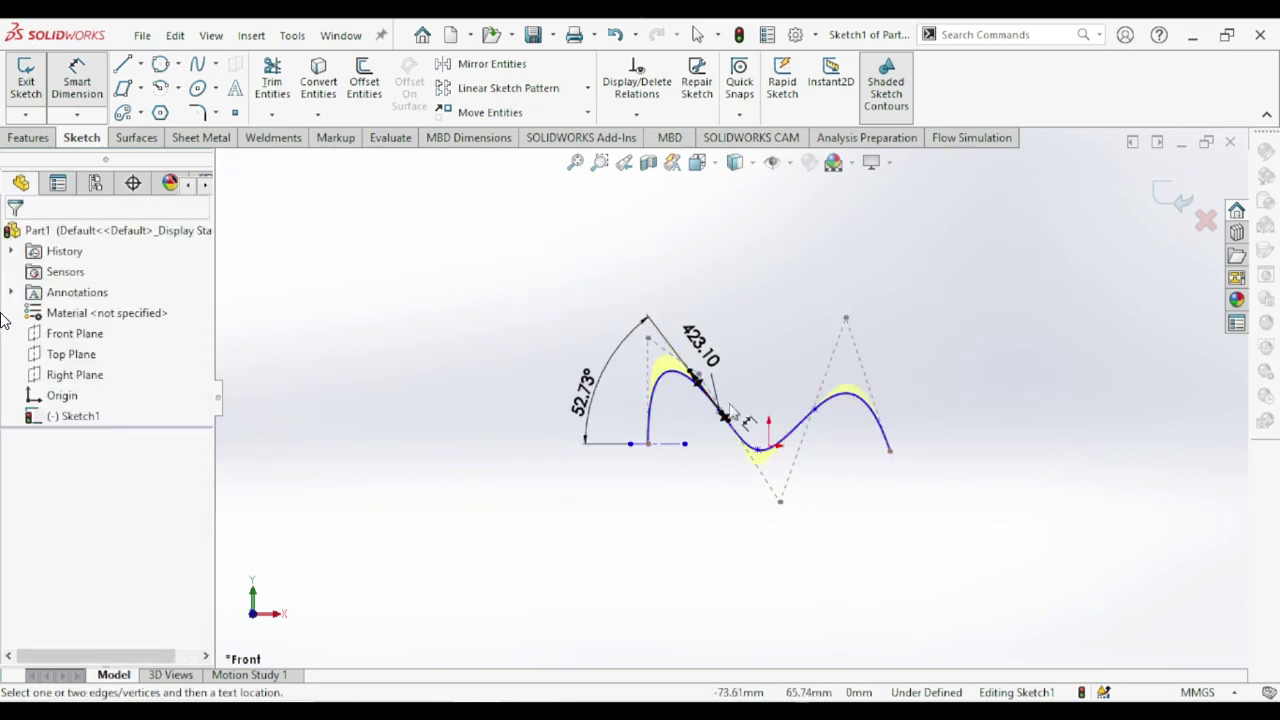
scroll(733, 403, "down", 3)
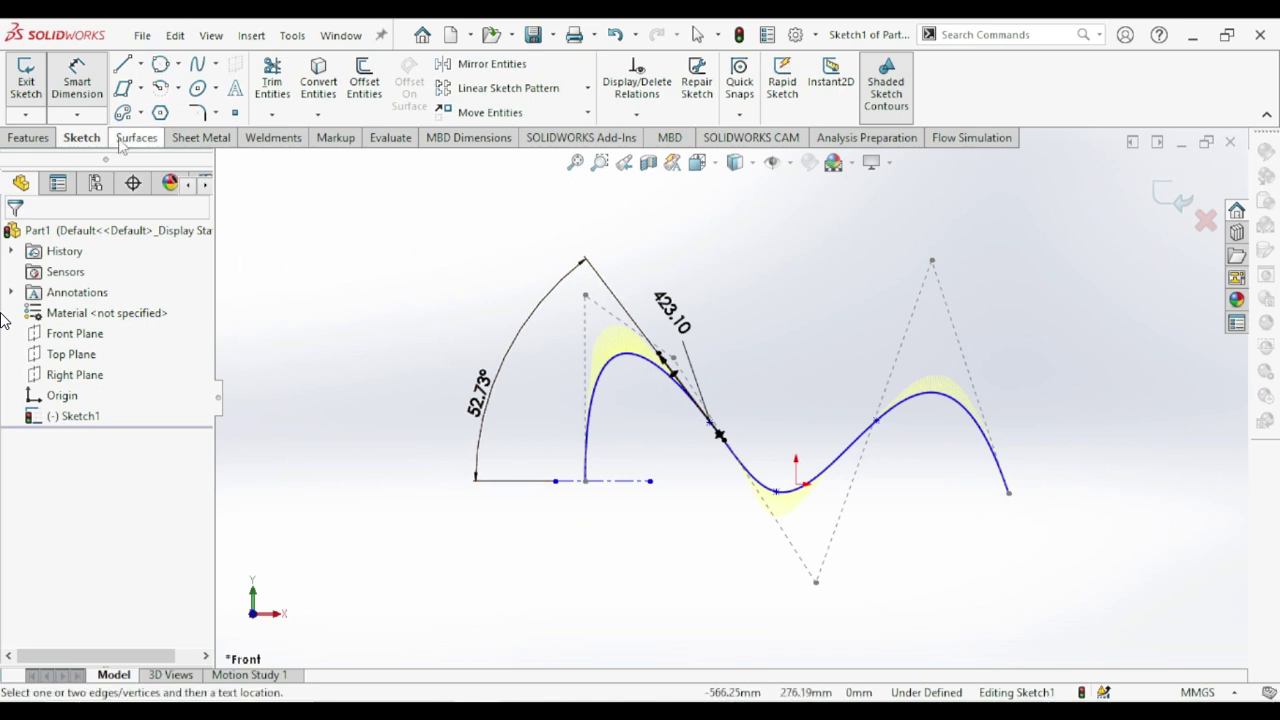
key("Escape")
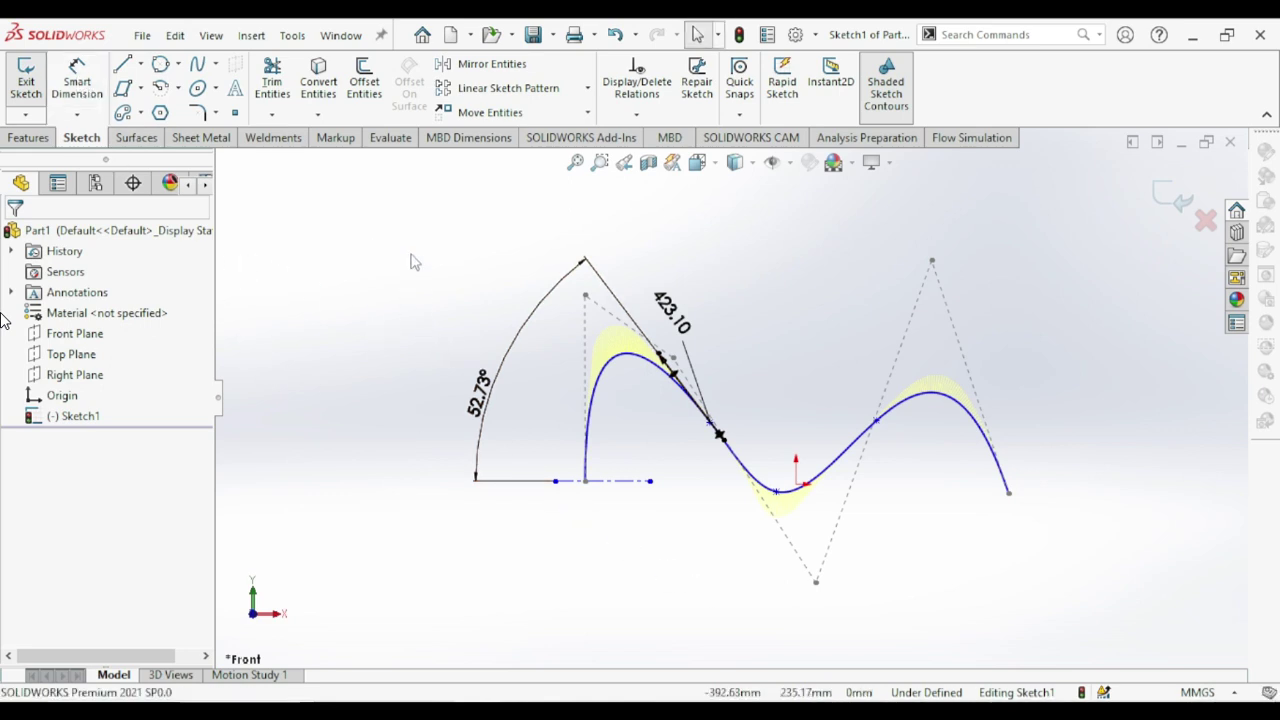
key("ctrl+a")
key("Delete")
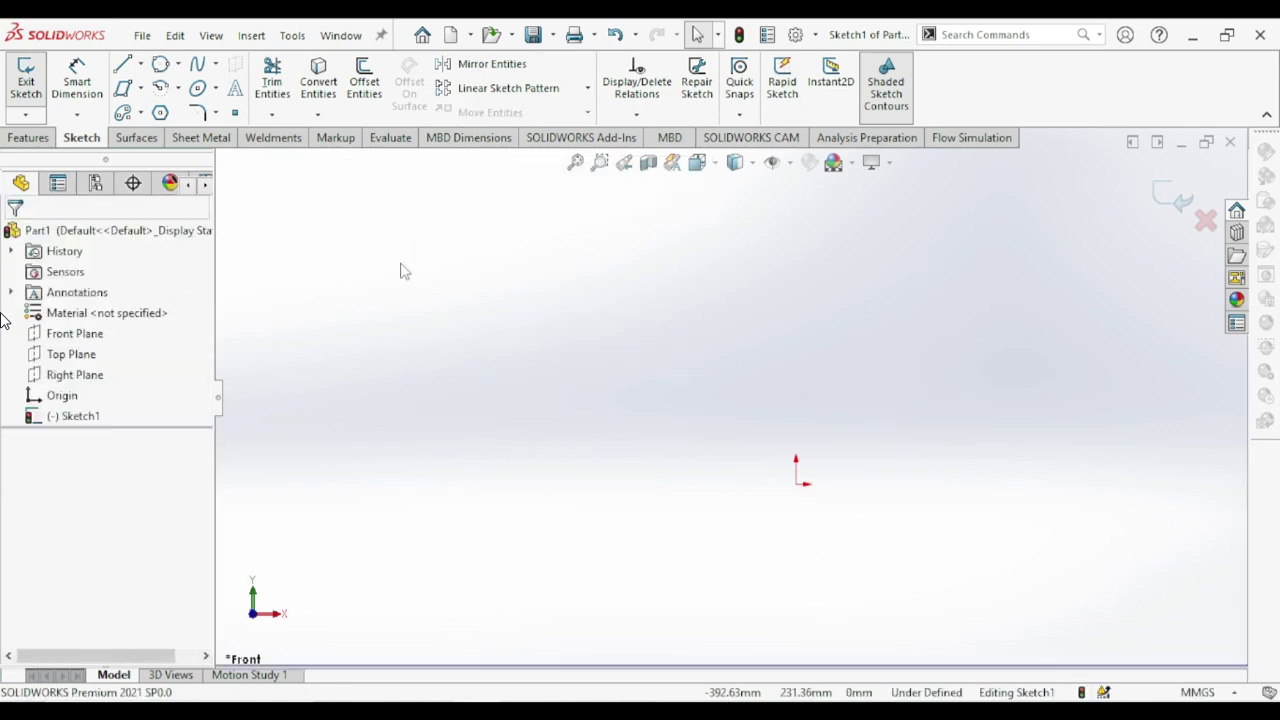
- Sketch a Bezier style spline with four zigzag control vertices, running up and to the right, above and to the left of the origin
left_click(216, 68)
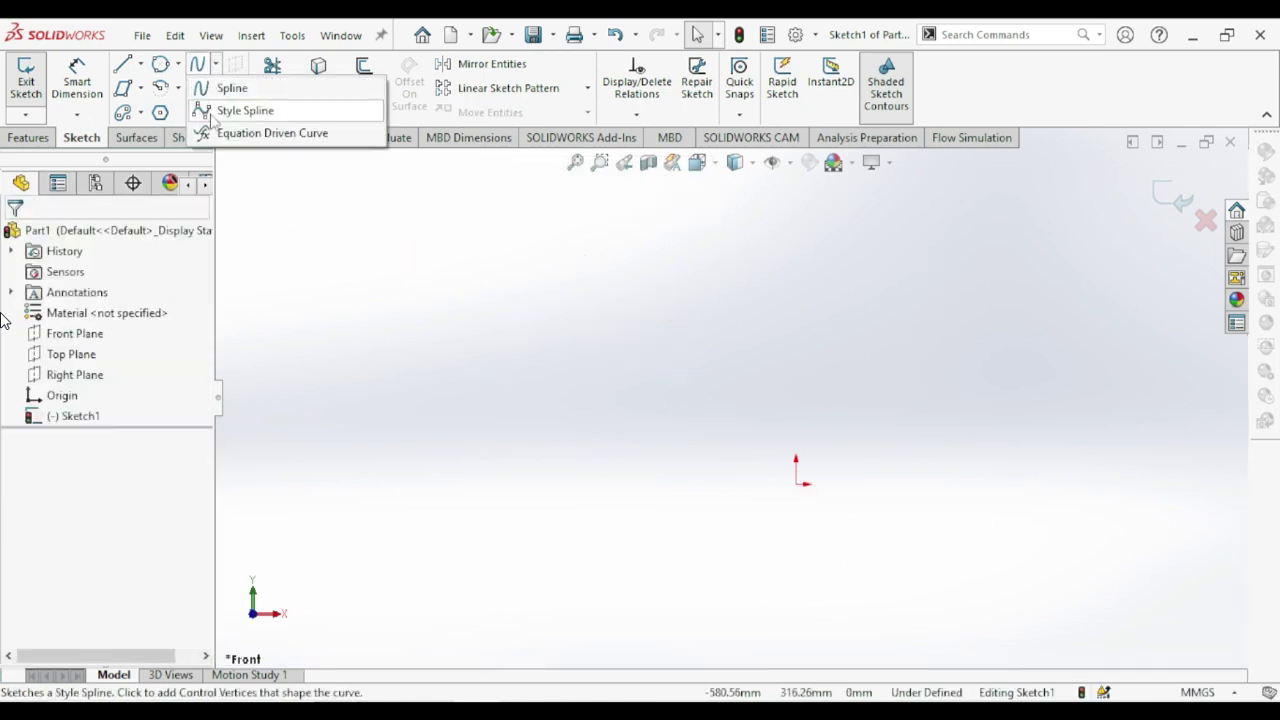
left_click(222, 109)
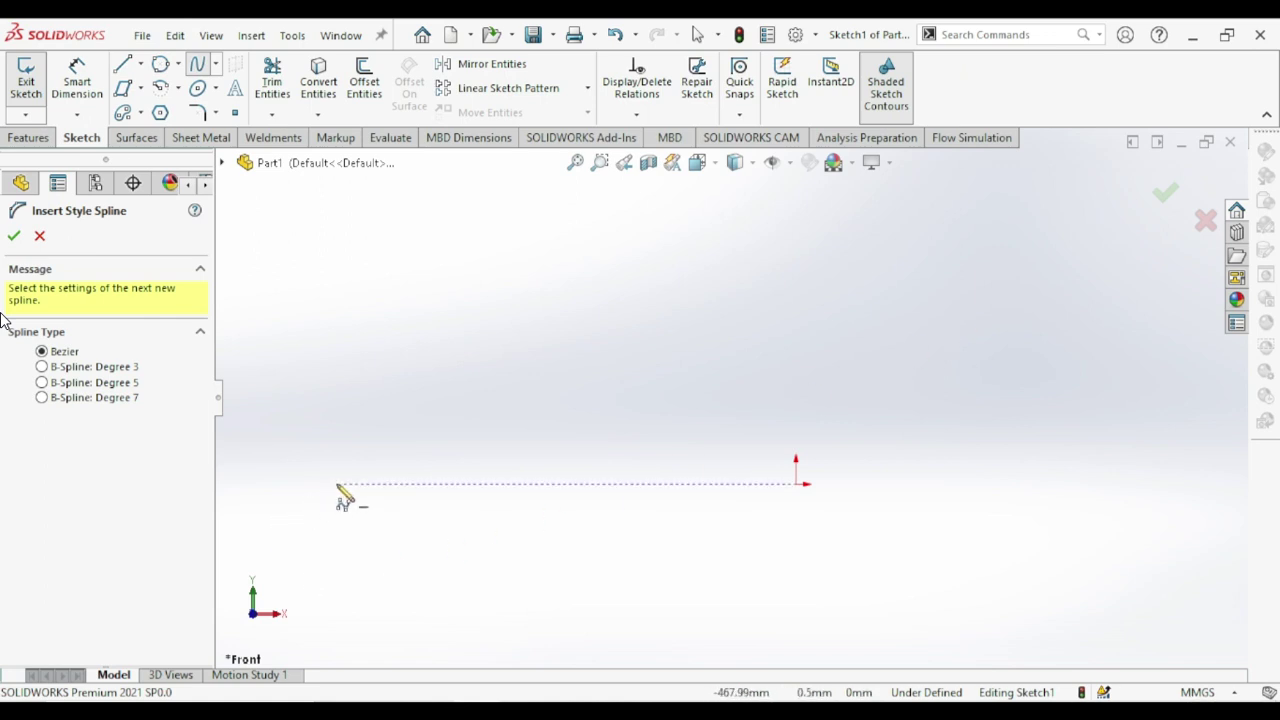
key("Escape")
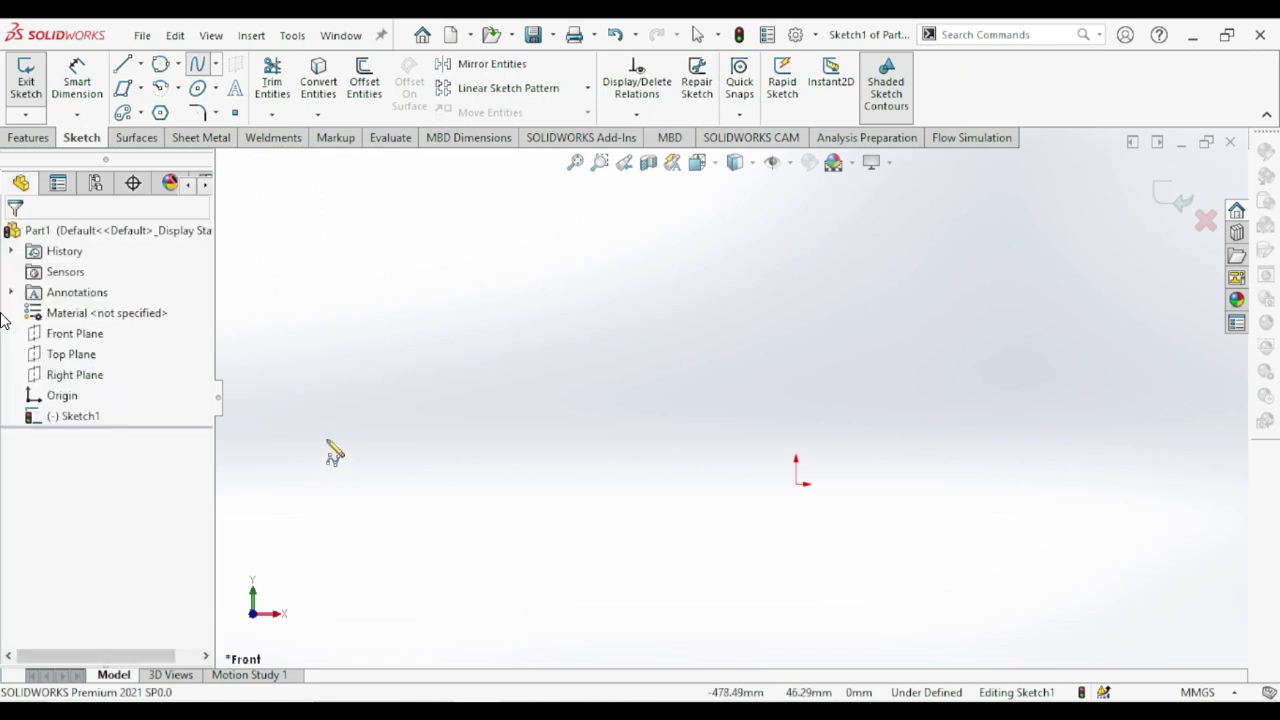
left_click(327, 439)
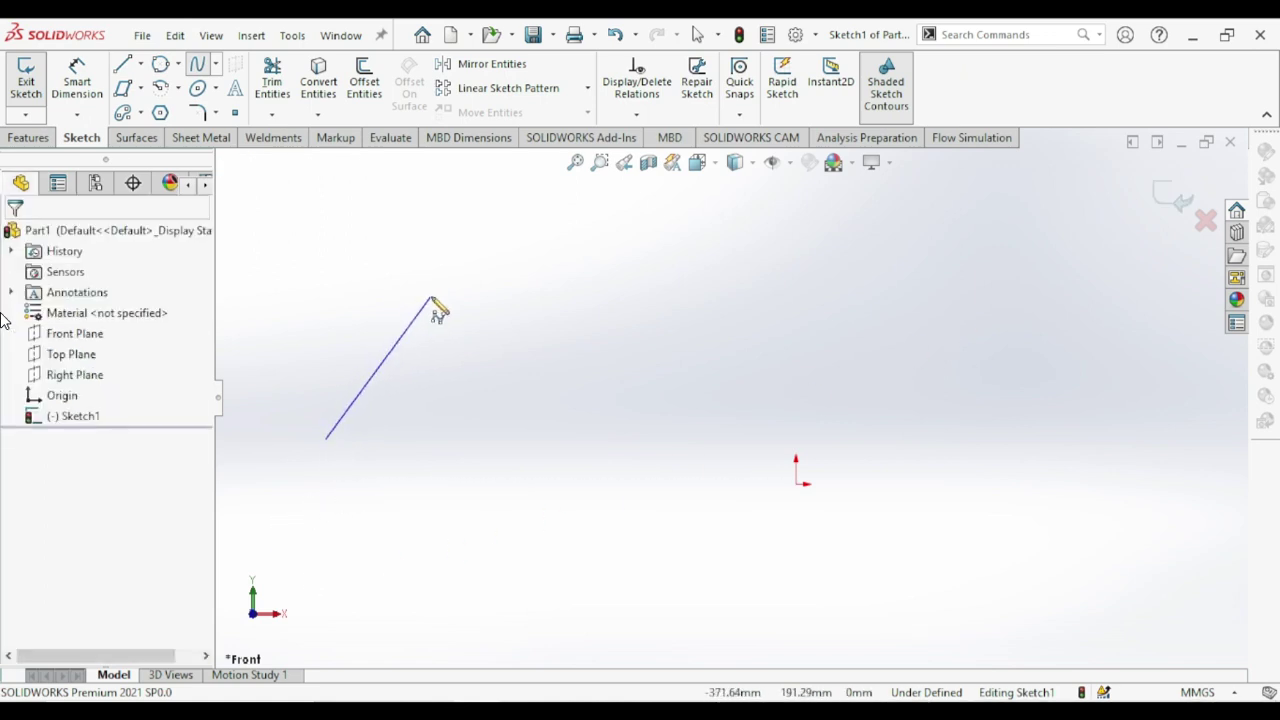
left_click(431, 298)
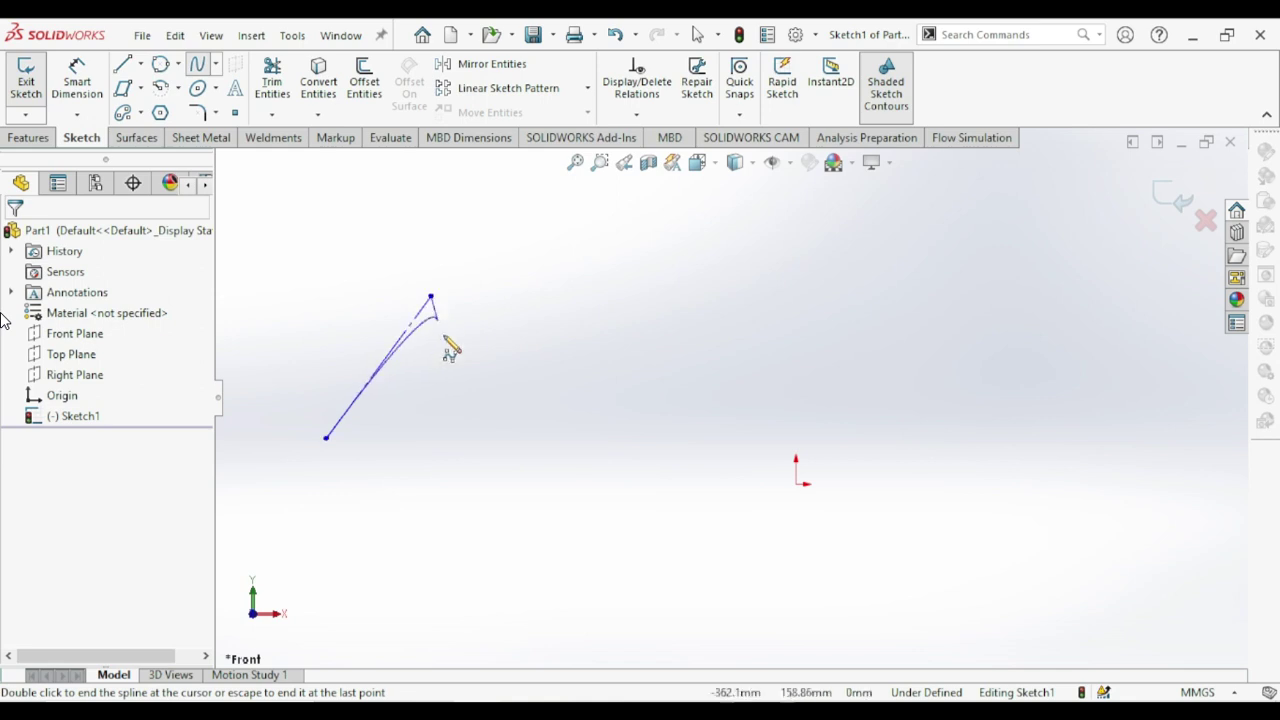
left_click(530, 451)
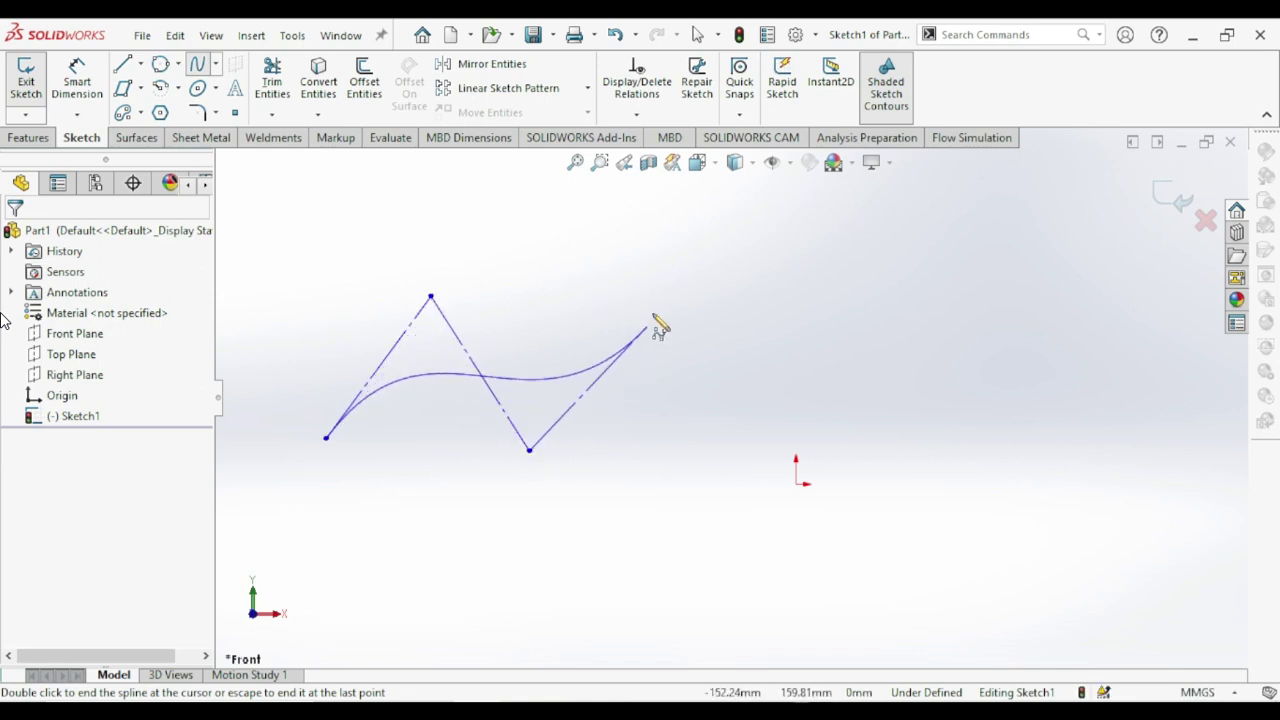
right_click(726, 300)
left_click(768, 308)
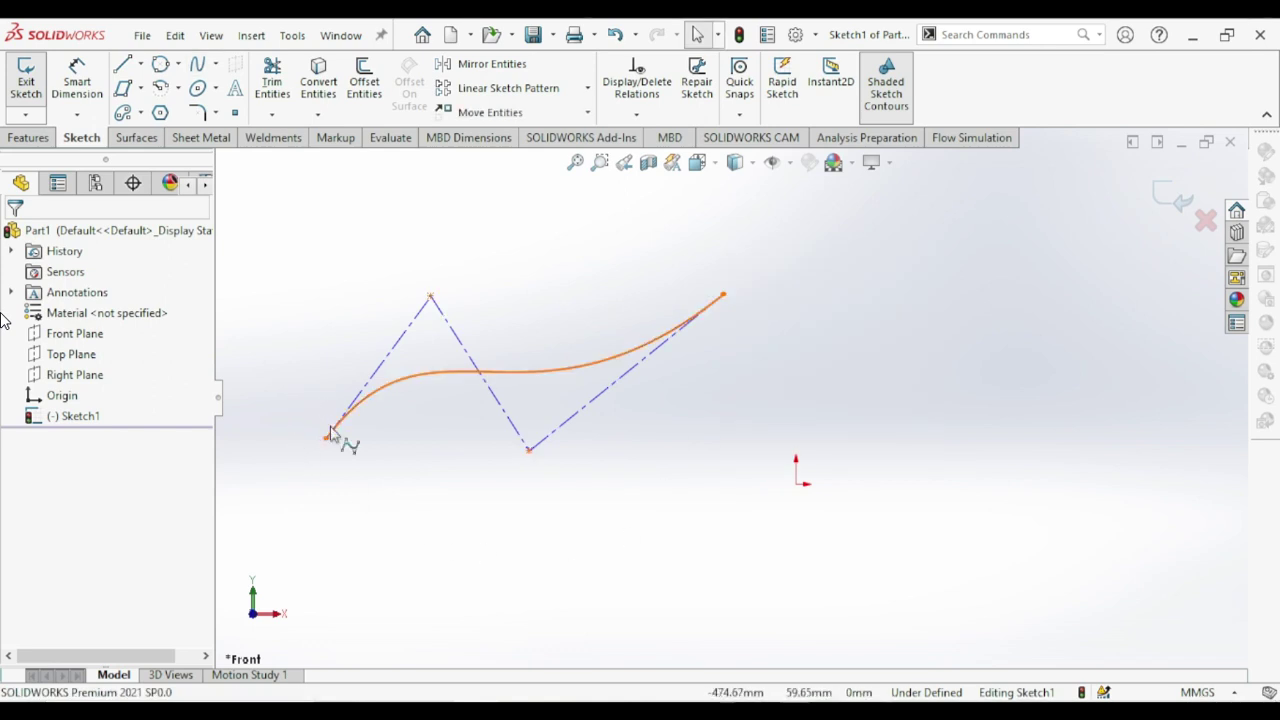
- Sketch a regular four-point spline shaped like a wave below the style spline and end the command
left_click(215, 63)
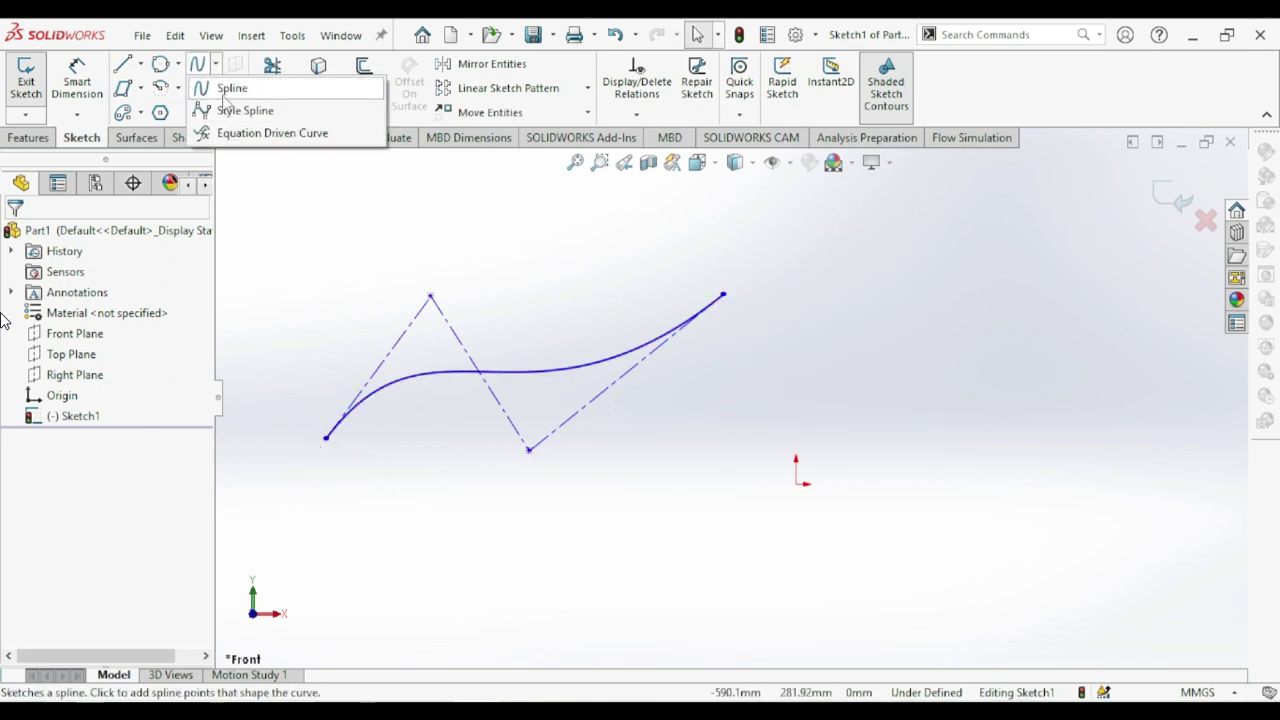
left_click(235, 87)
left_click(326, 571)
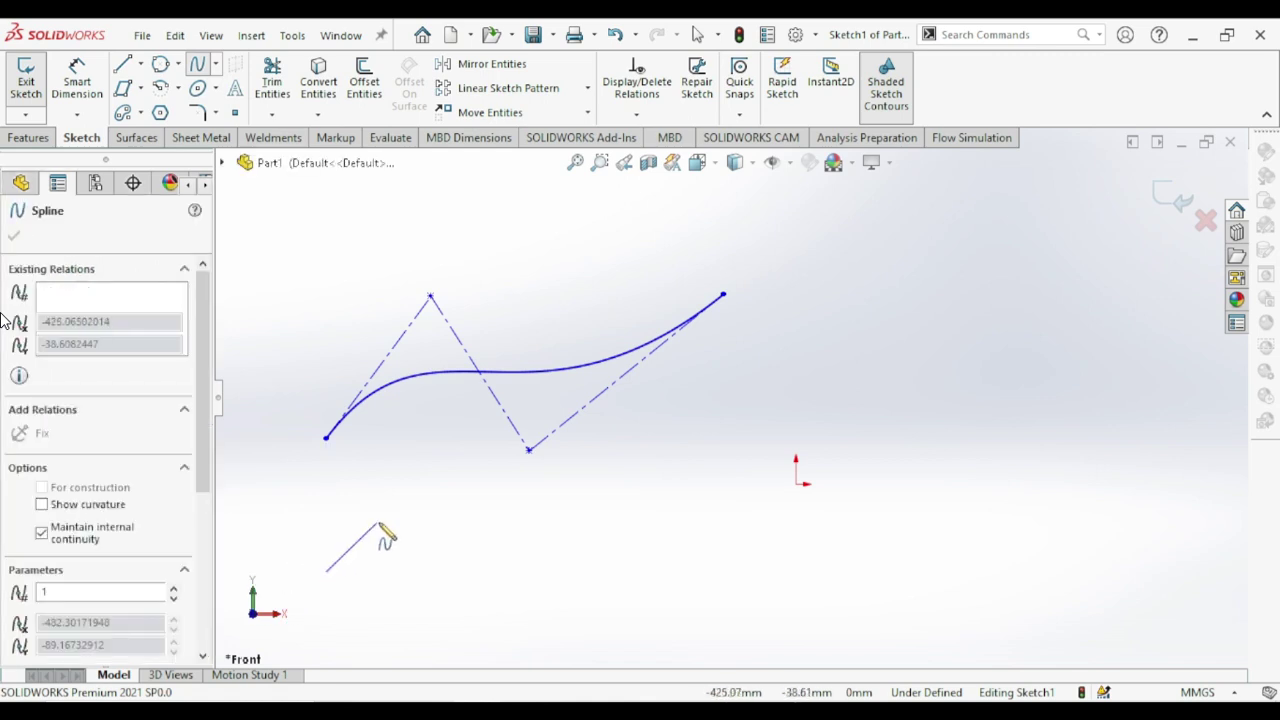
left_click(520, 568)
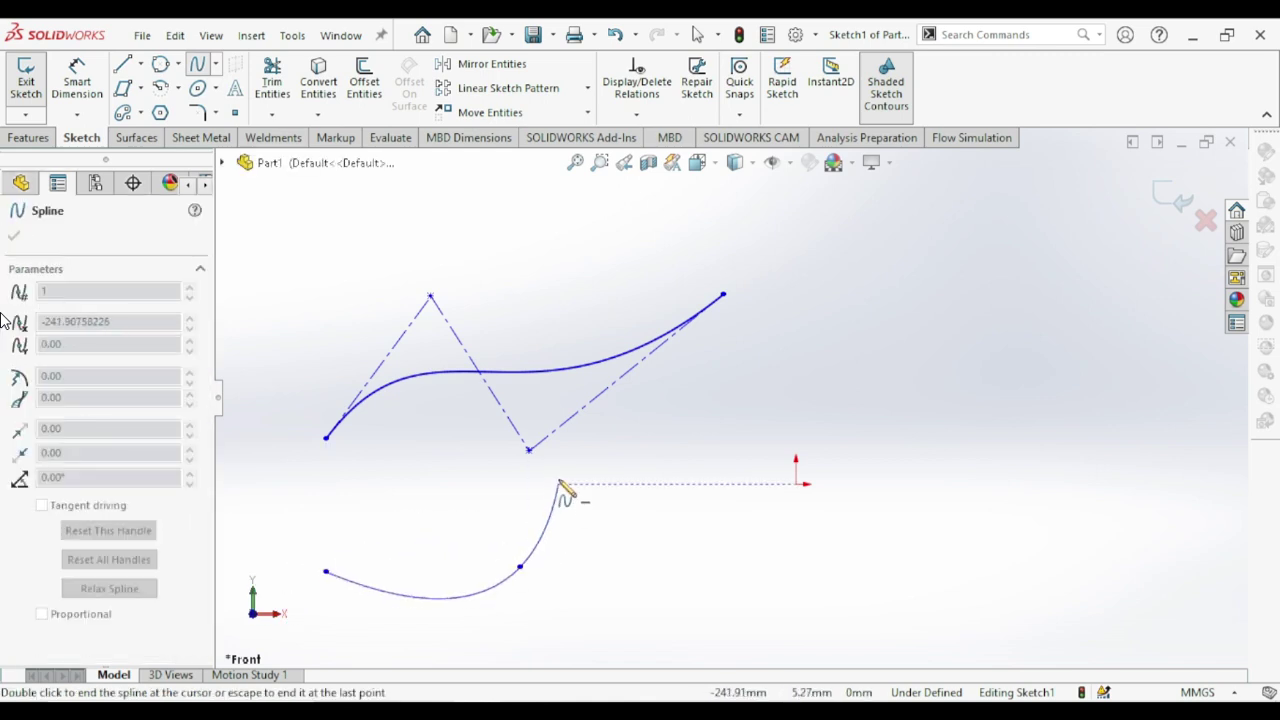
left_click(611, 496)
right_click(777, 575)
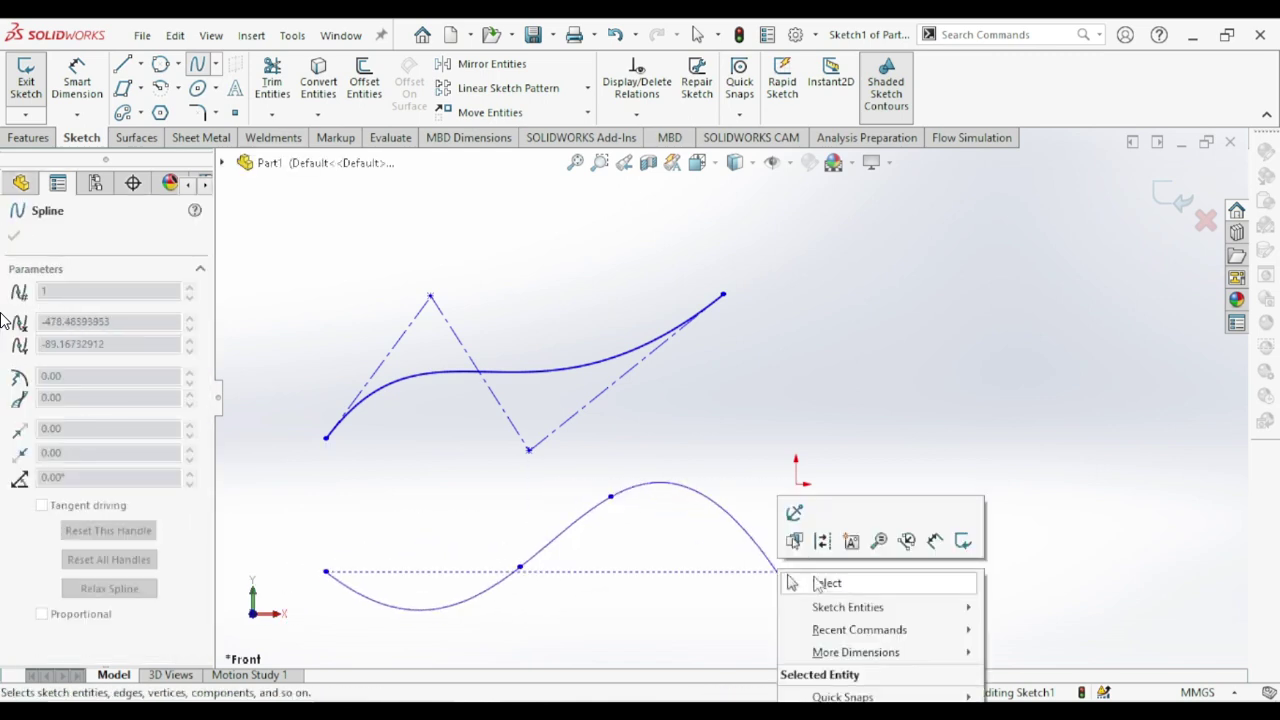
left_click(815, 582)
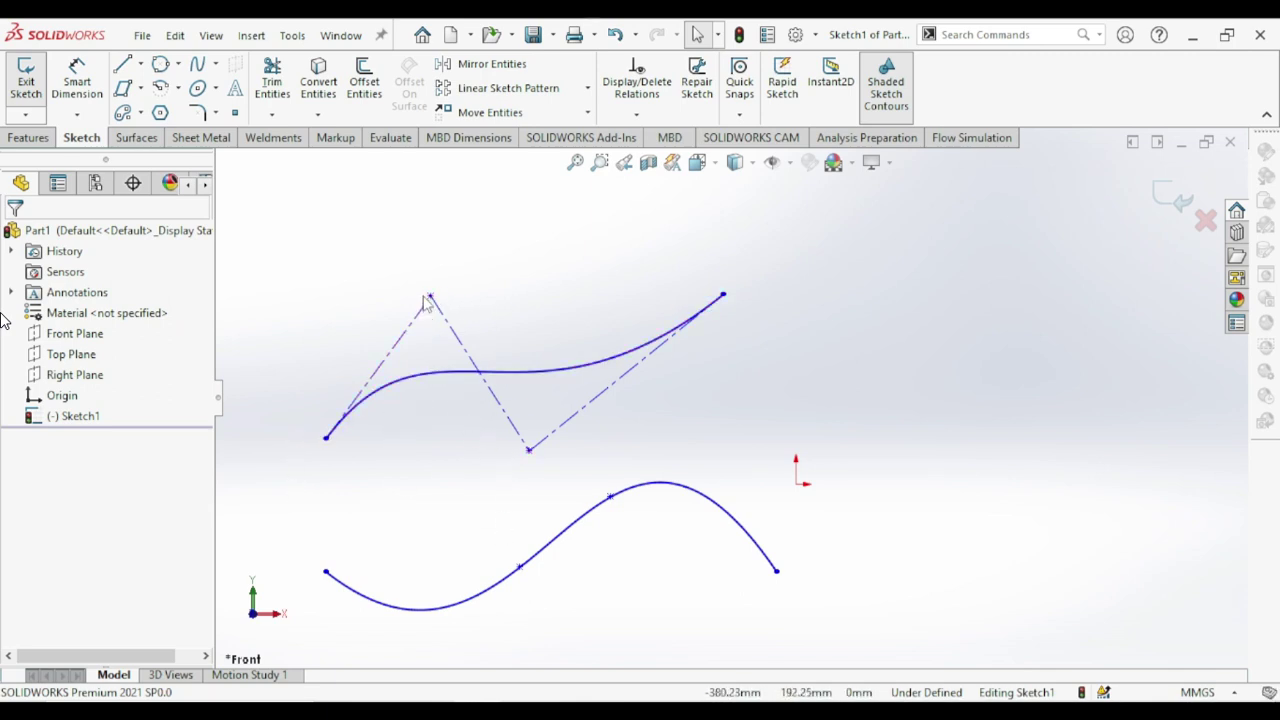
- Reshape the style spline by moving its upper control vertex to about X -399, Y 217 mm and its right endpoint slightly inward
left_click_drag(431, 296, 403, 271)
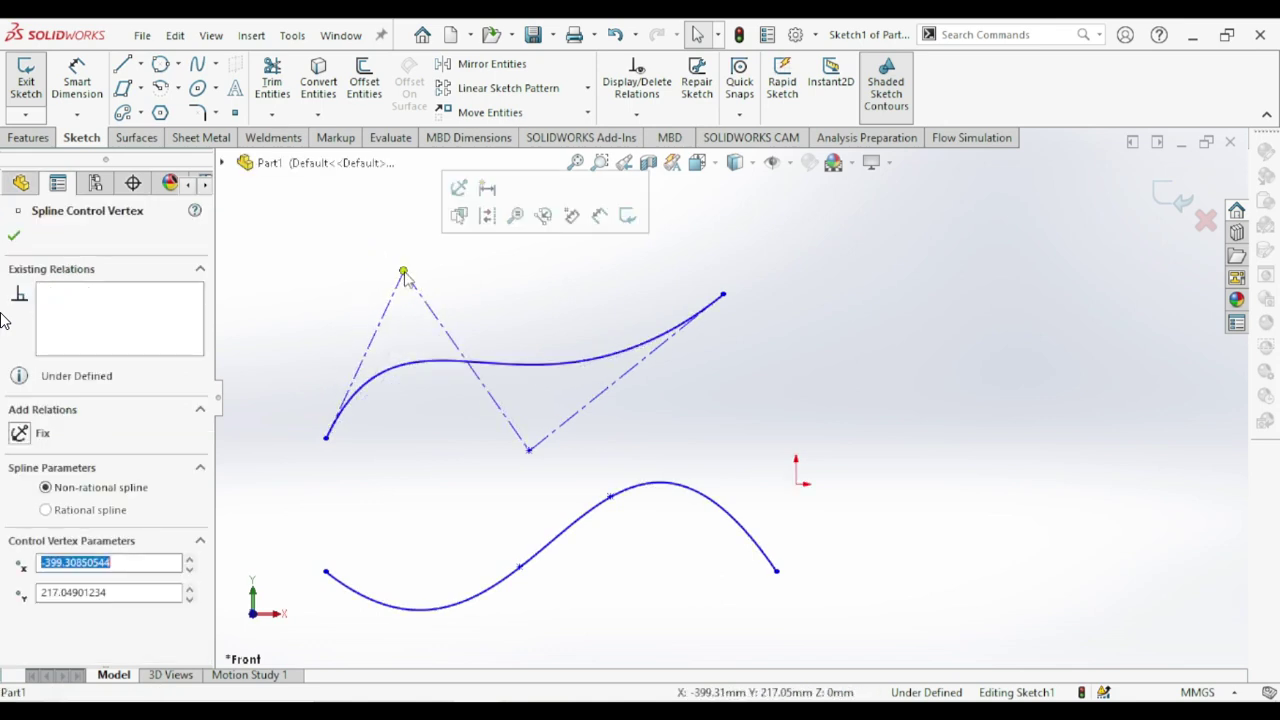
left_click_drag(723, 295, 677, 304)
- Dimension the angle between the middle and right control polygon lines of the style spline as 60°
left_click(77, 80)
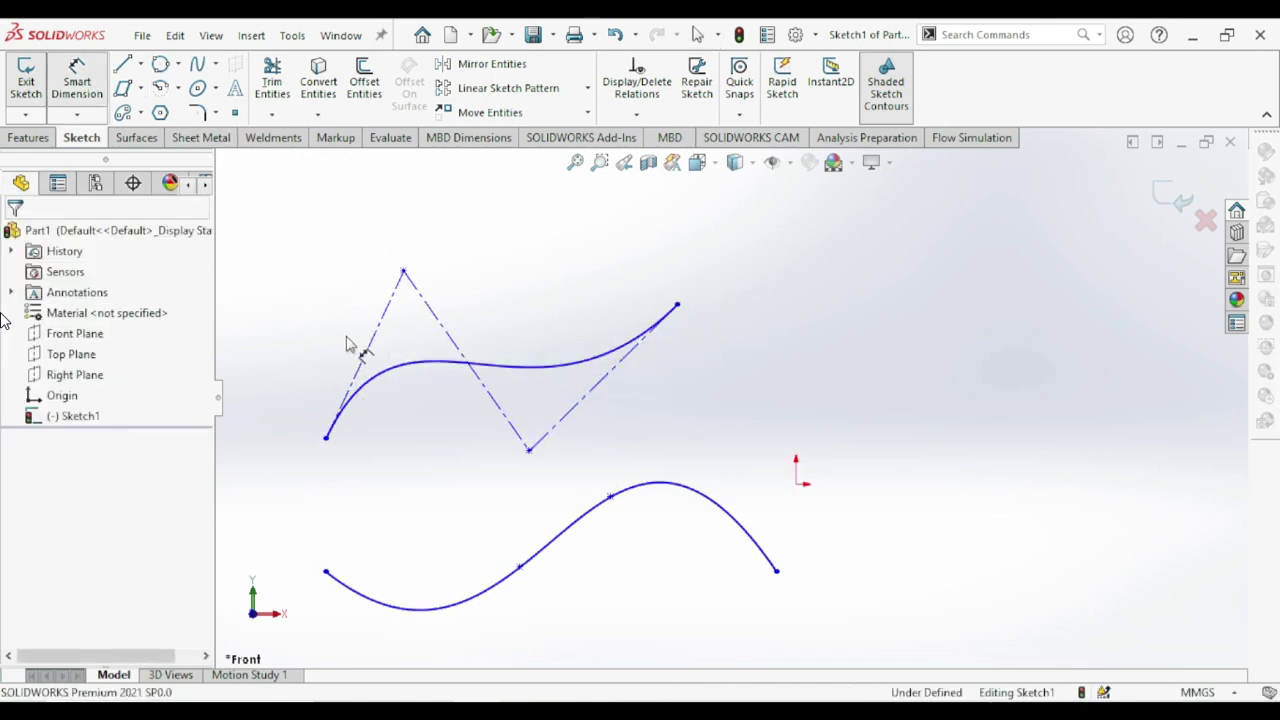
left_click(512, 432)
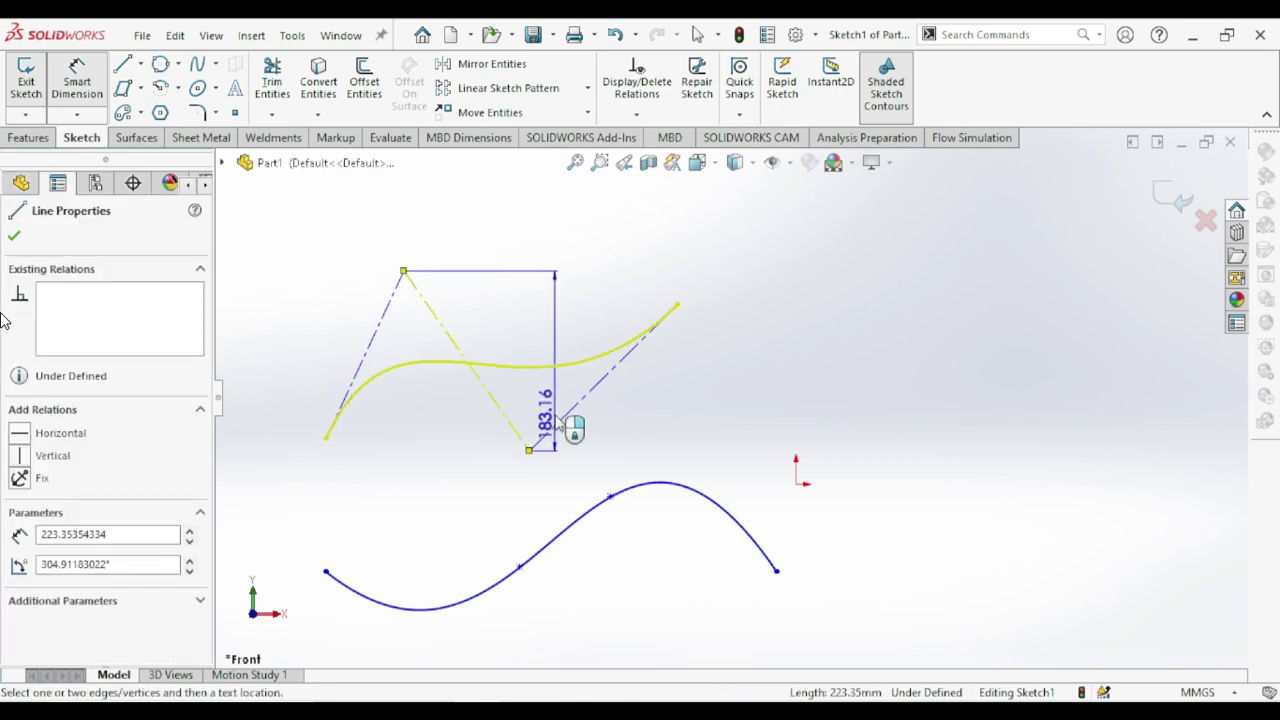
left_click(566, 410)
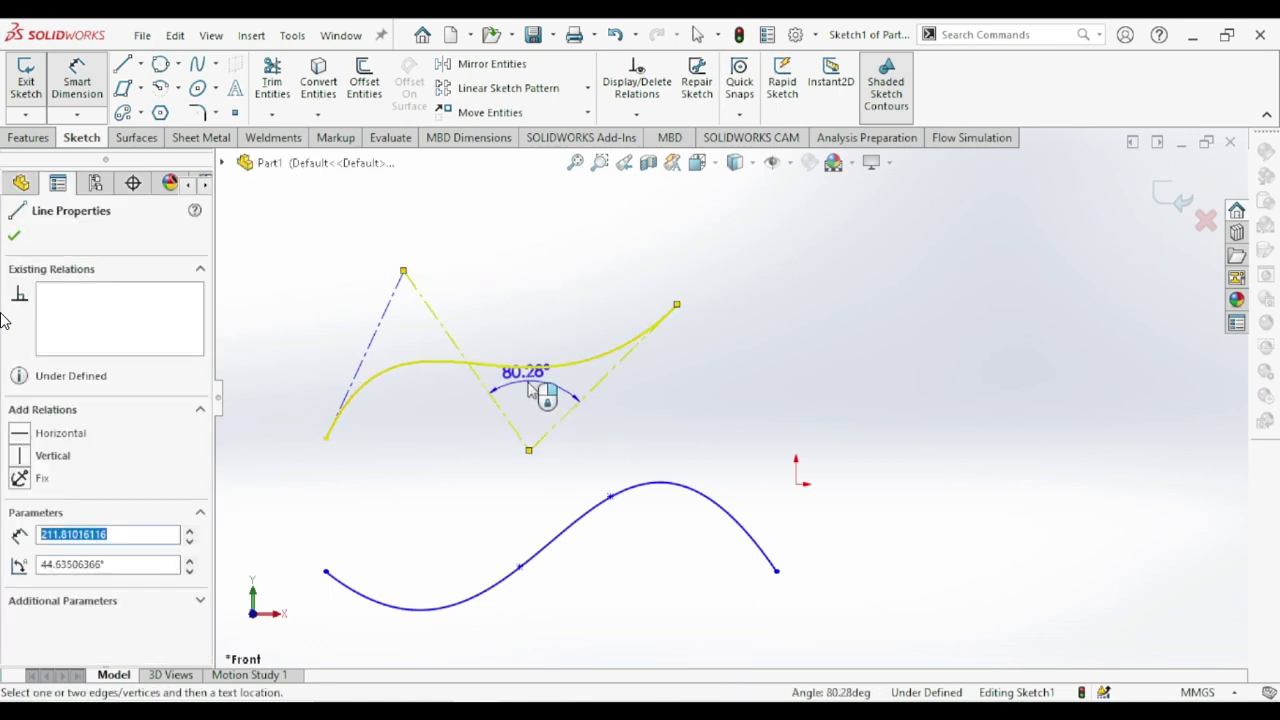
left_click(545, 398)
type("60")
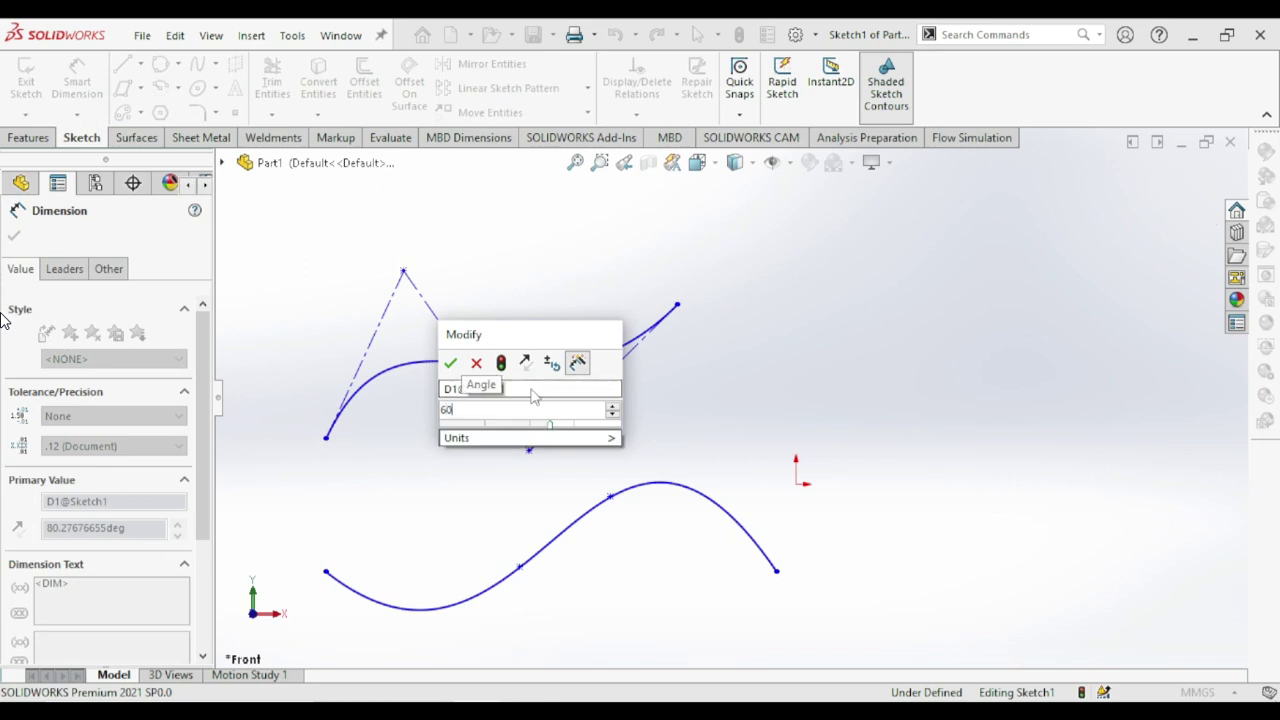
key("Return")
left_click(622, 448)
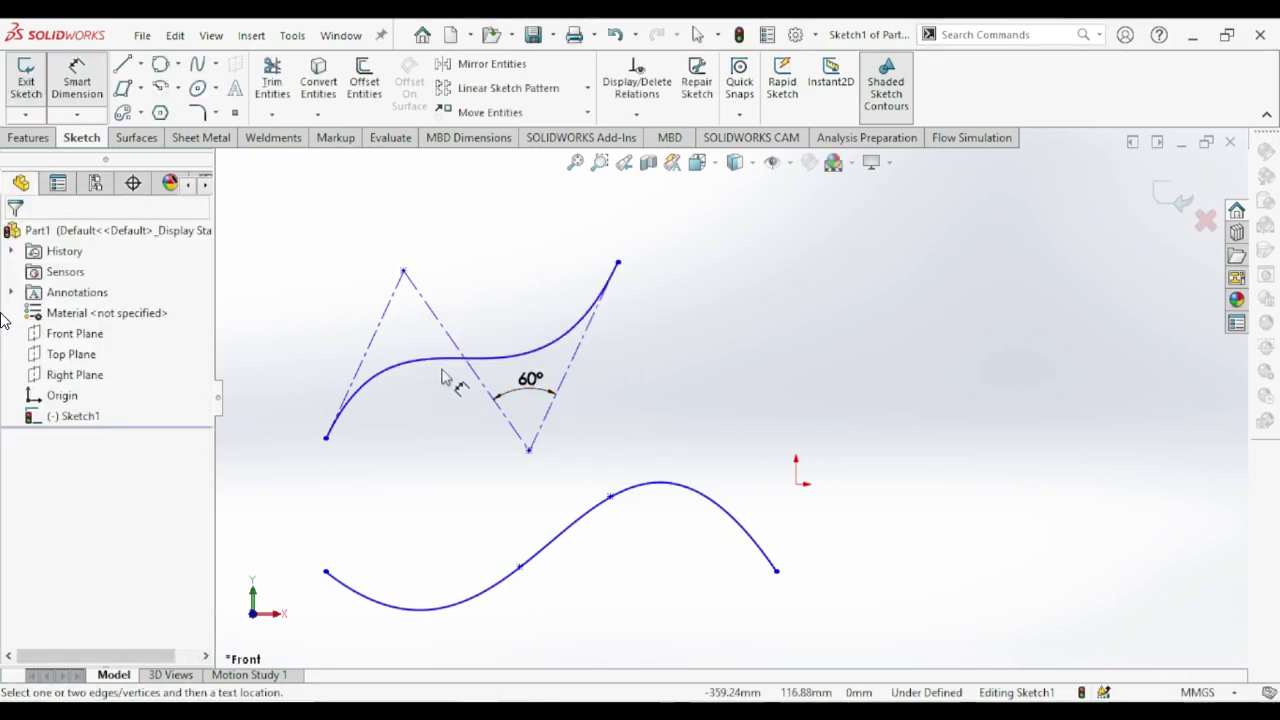
- Dimension the vertical distance between the style spline's left endpoint and its upper control vertex as 200 mm
left_click(404, 272)
left_click(325, 440)
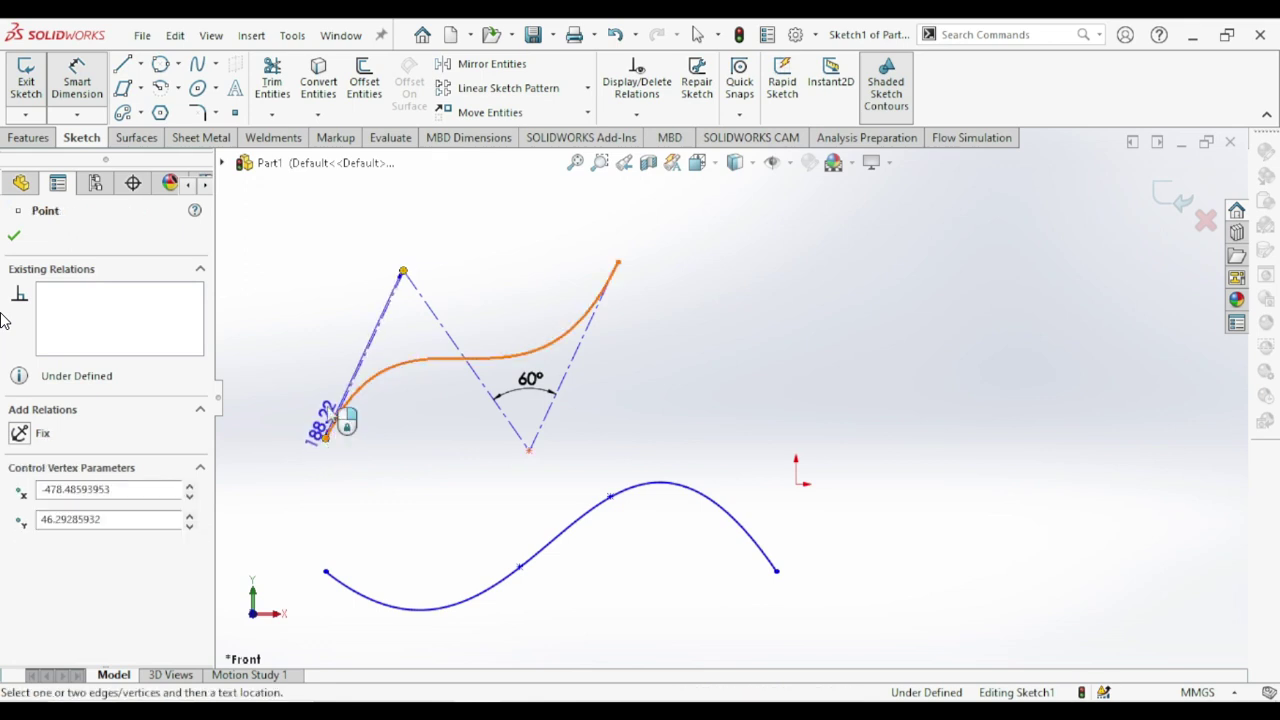
left_click(305, 314)
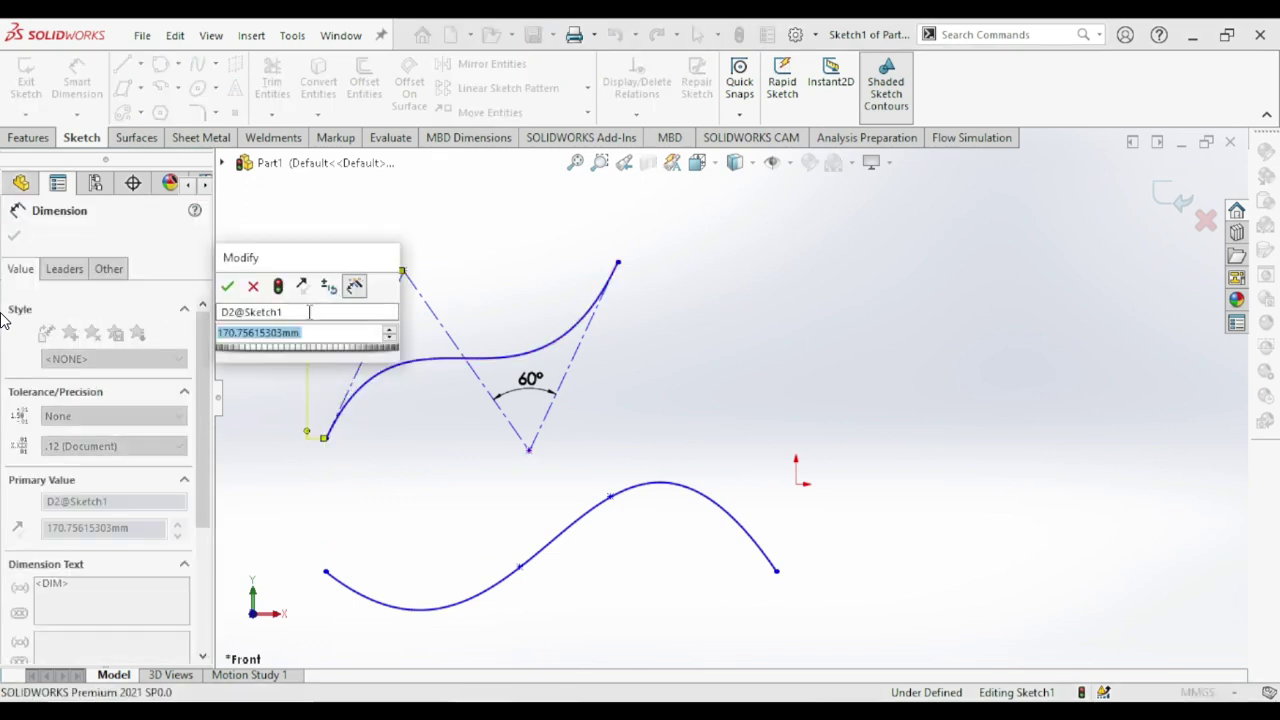
type("200")
key("Return")
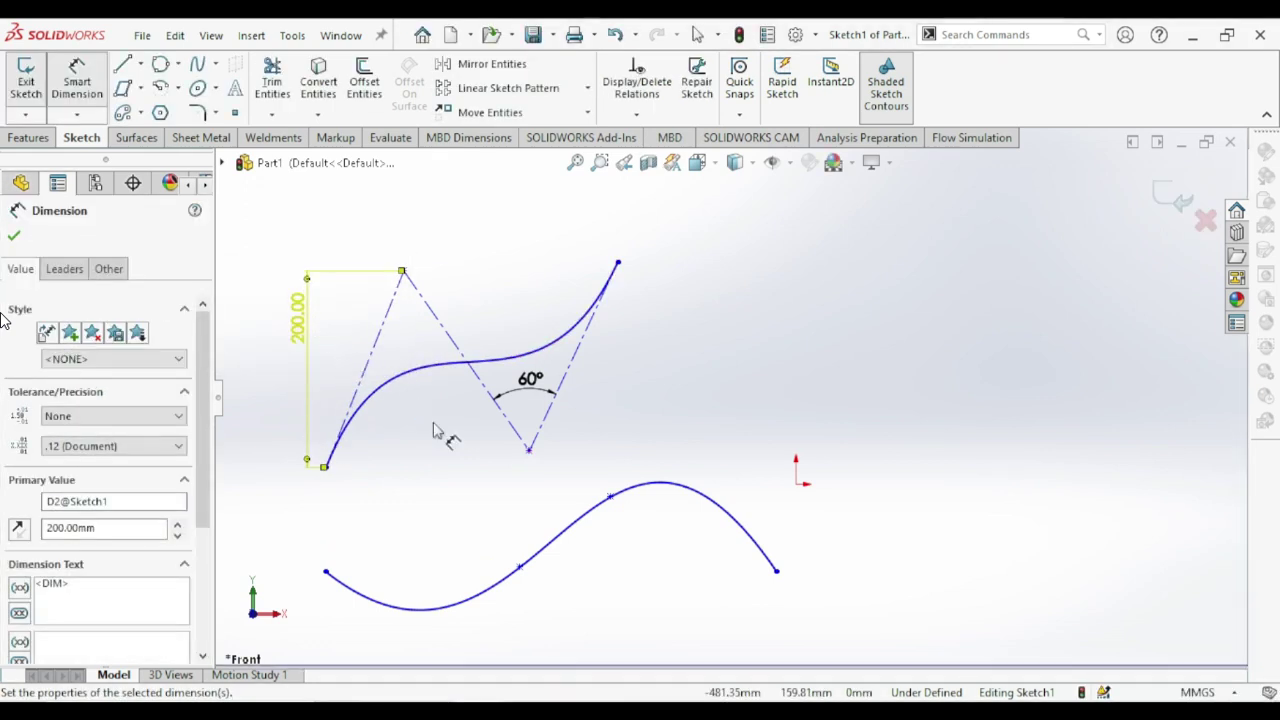
left_click(447, 453)
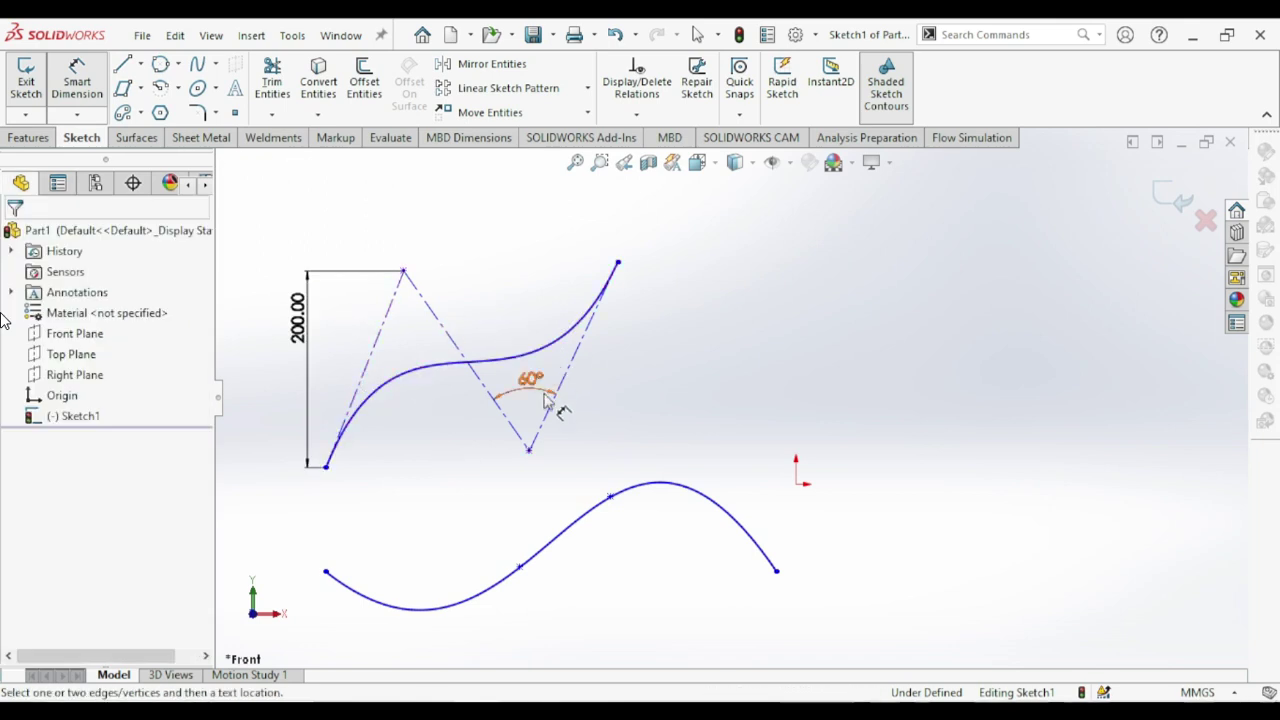
right_click(409, 372)
left_click(395, 400)
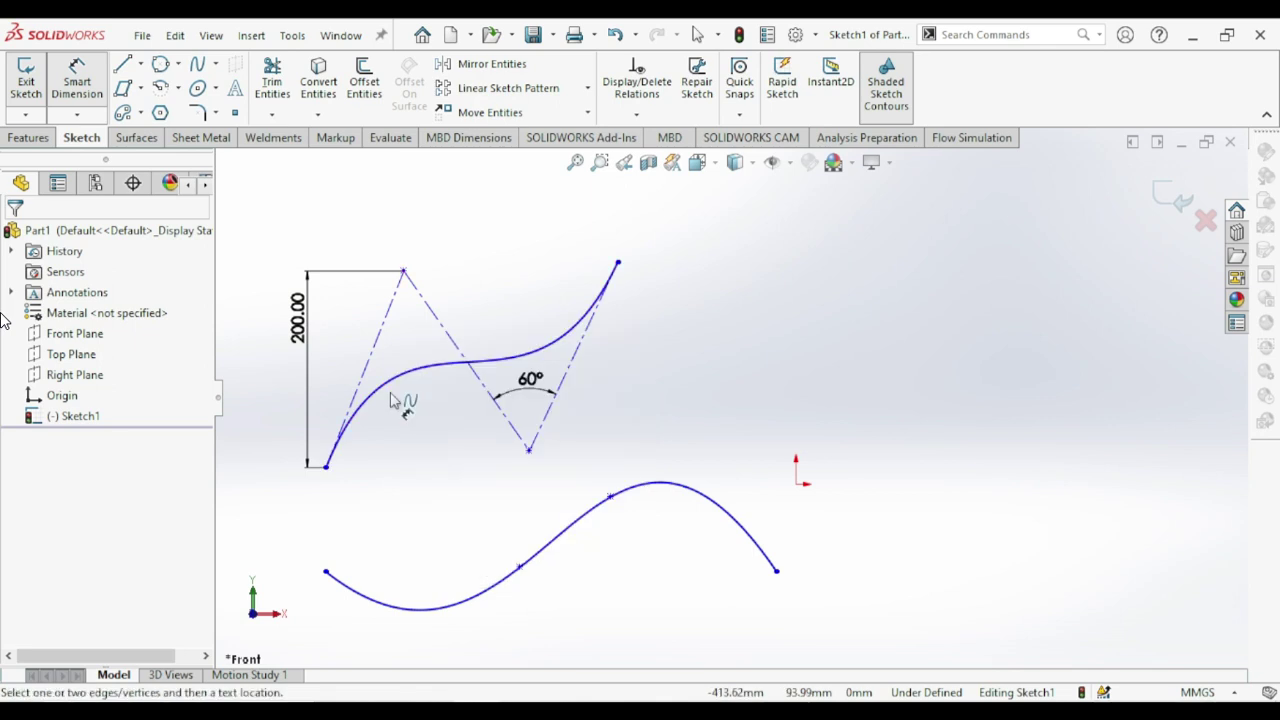
left_click(376, 396)
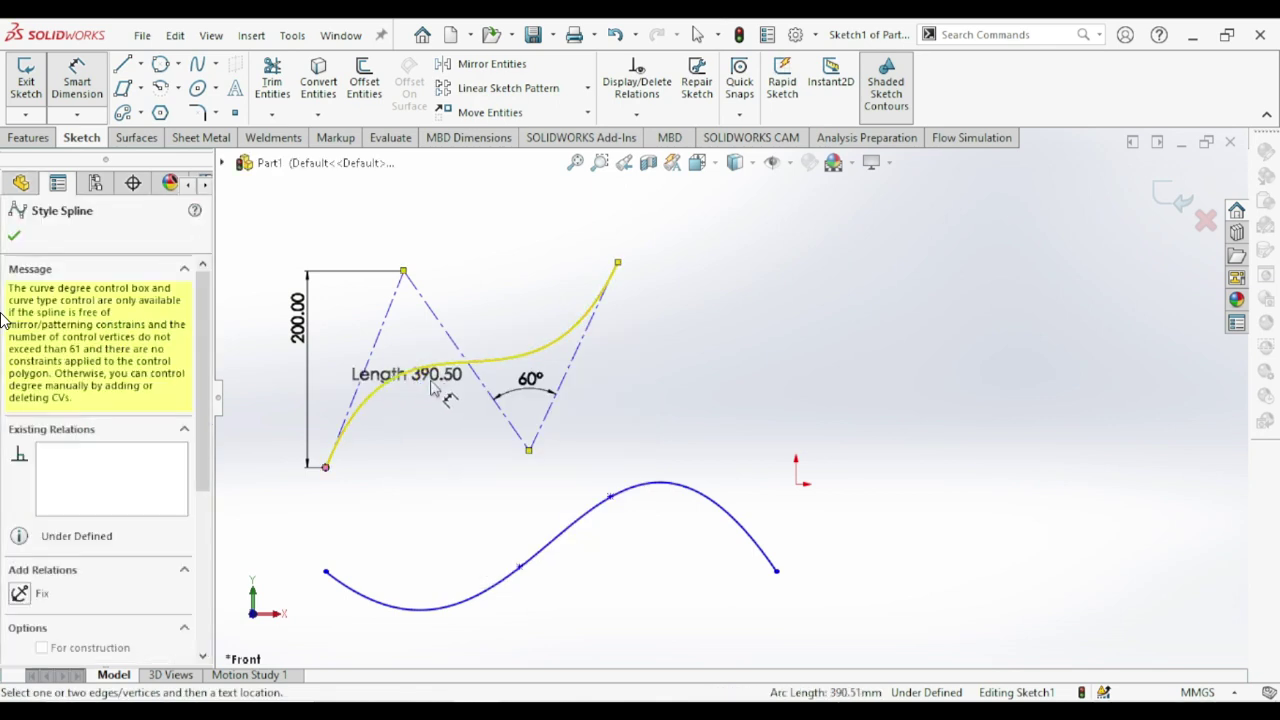
key("Escape")
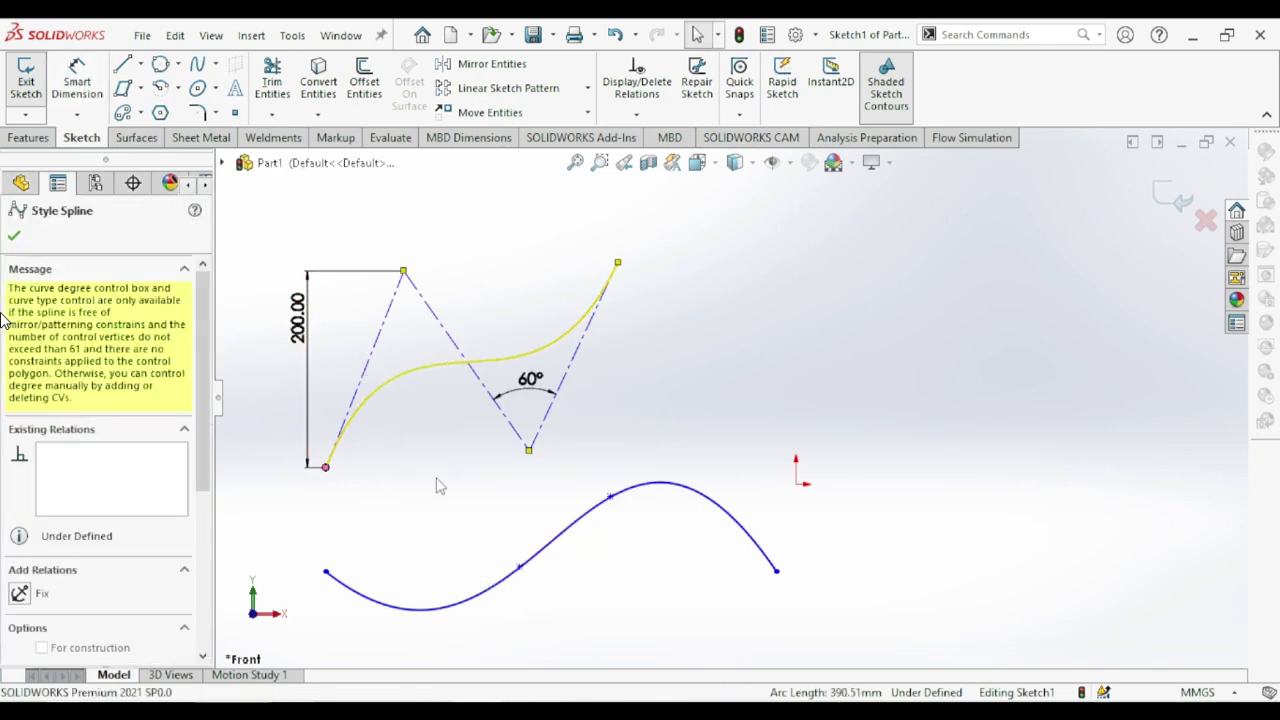
key("Escape")
- Show curvature combs on the style spline with a scale of 27 and a density of 369
left_click(404, 378)
right_click(399, 380)
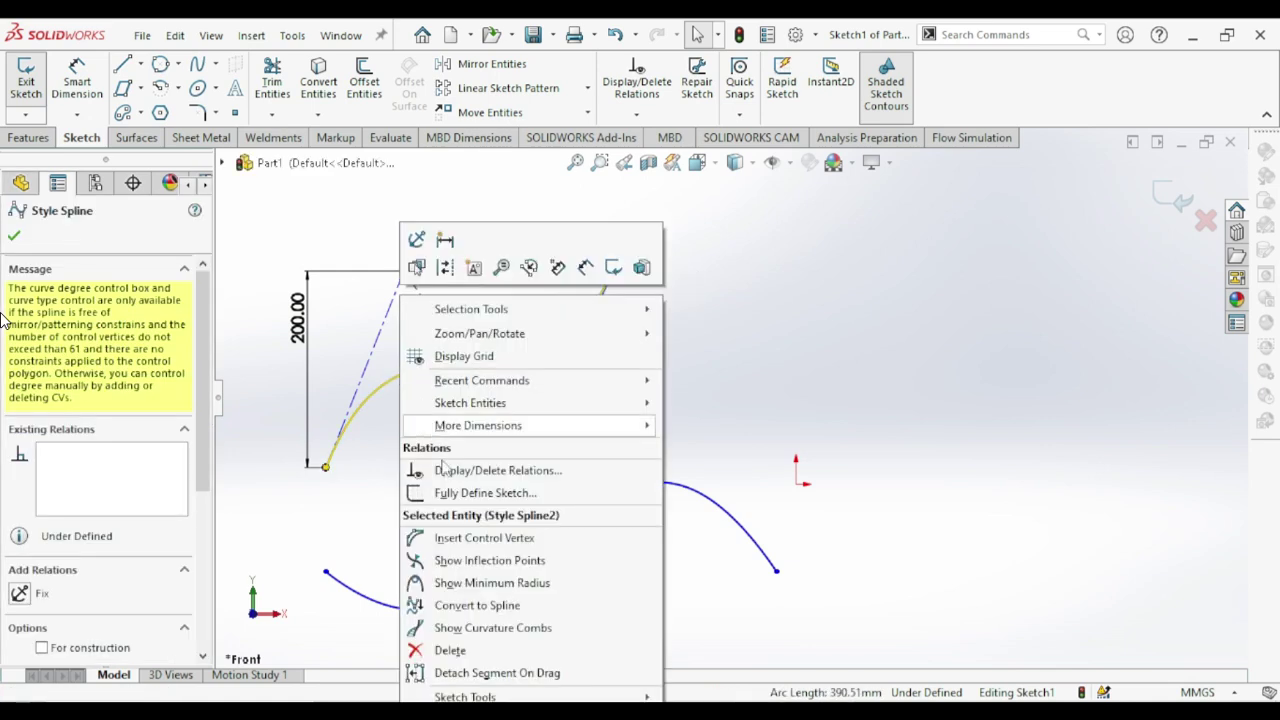
left_click(466, 638)
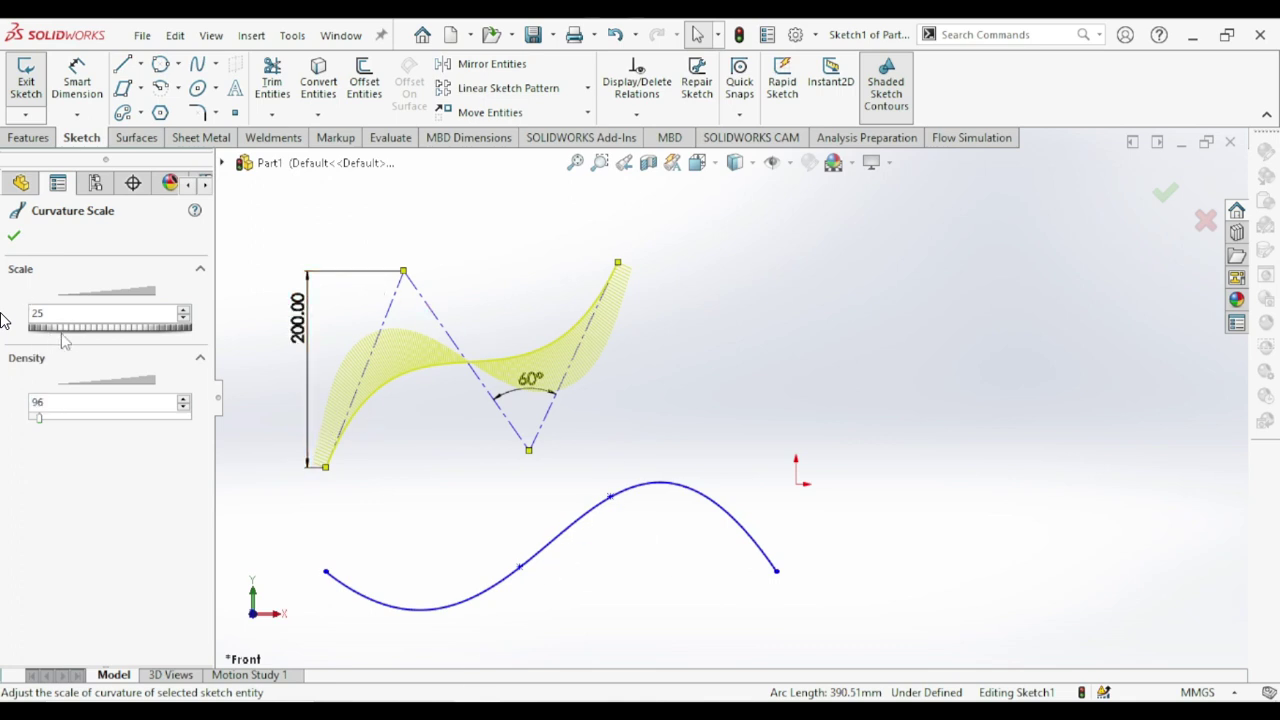
left_click_drag(64, 340, 132, 342)
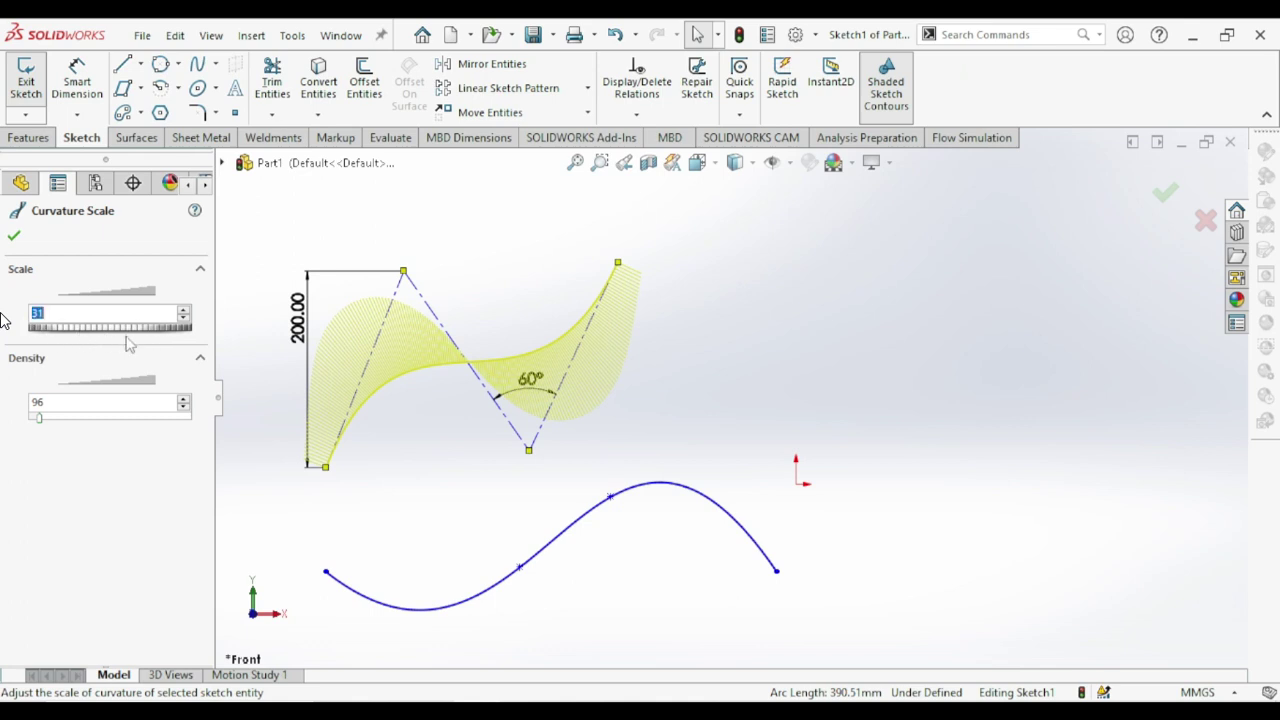
left_click_drag(143, 341, 82, 339)
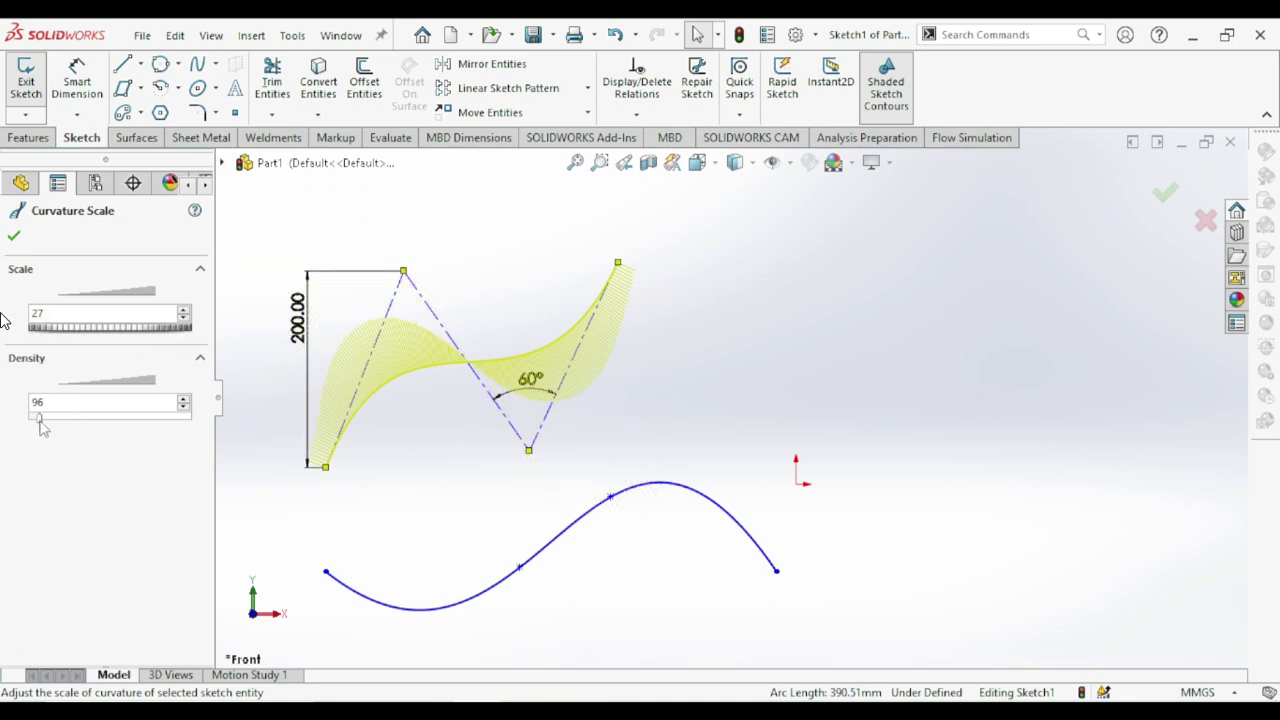
left_click_drag(40, 420, 87, 464)
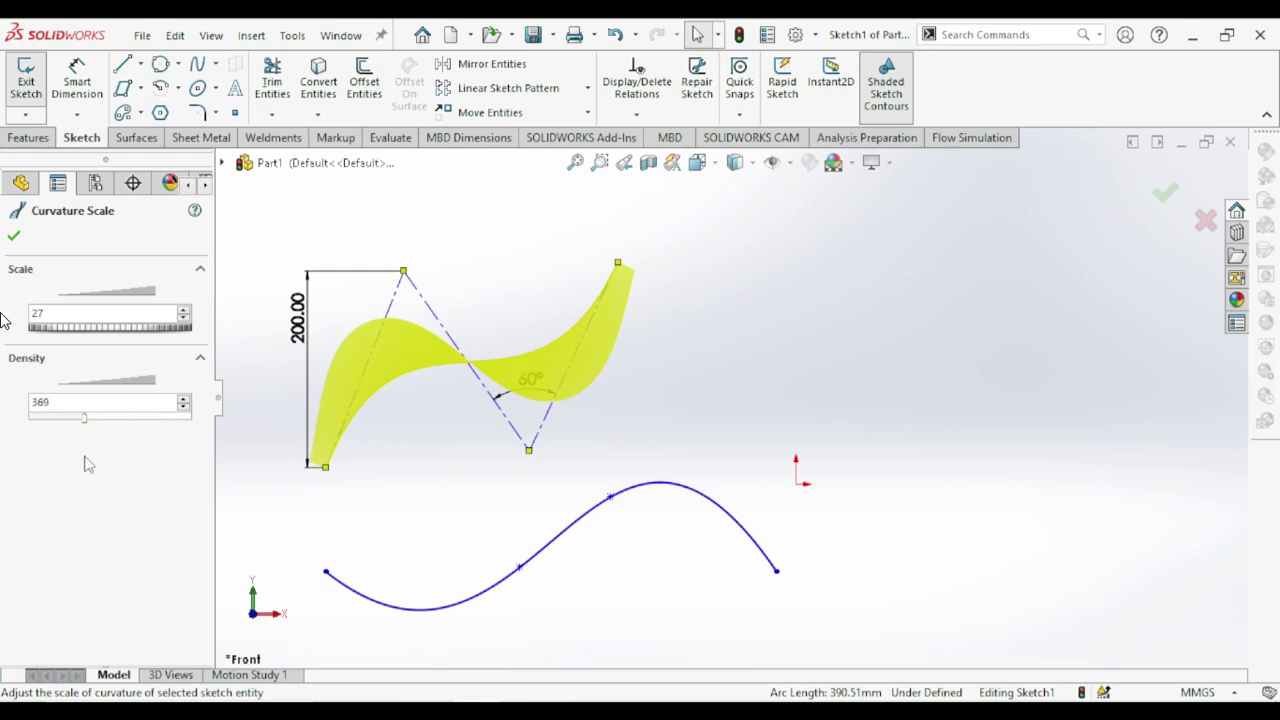
left_click(444, 416)
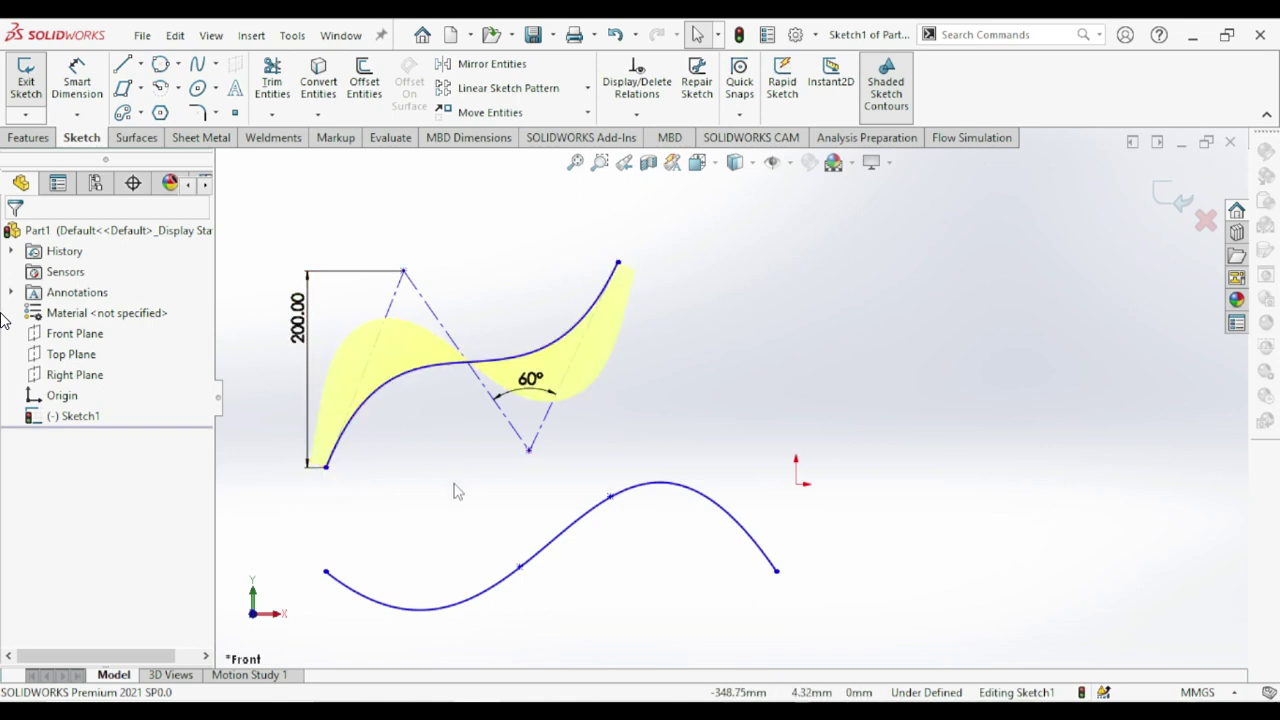
- Make the style spline's left control polygon line vertical, after checking the spline's curve options and parameters
left_click(402, 372)
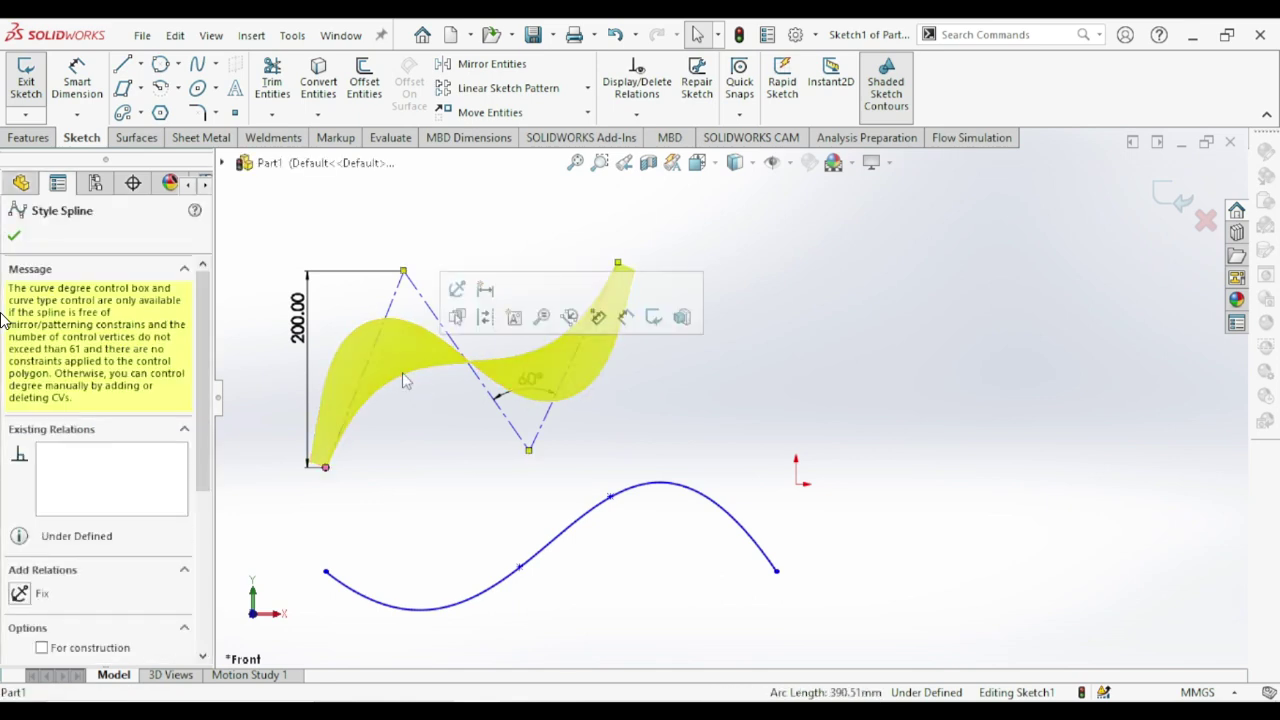
left_click_drag(208, 376, 214, 517)
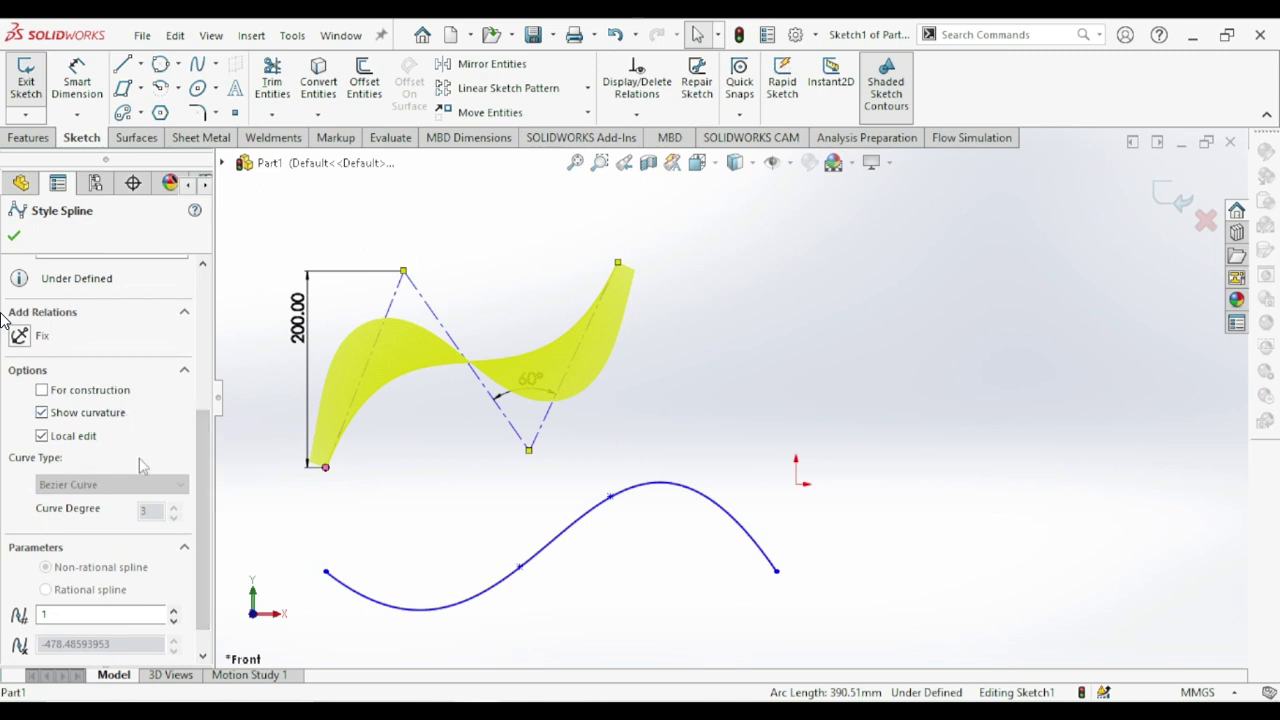
left_click(378, 464)
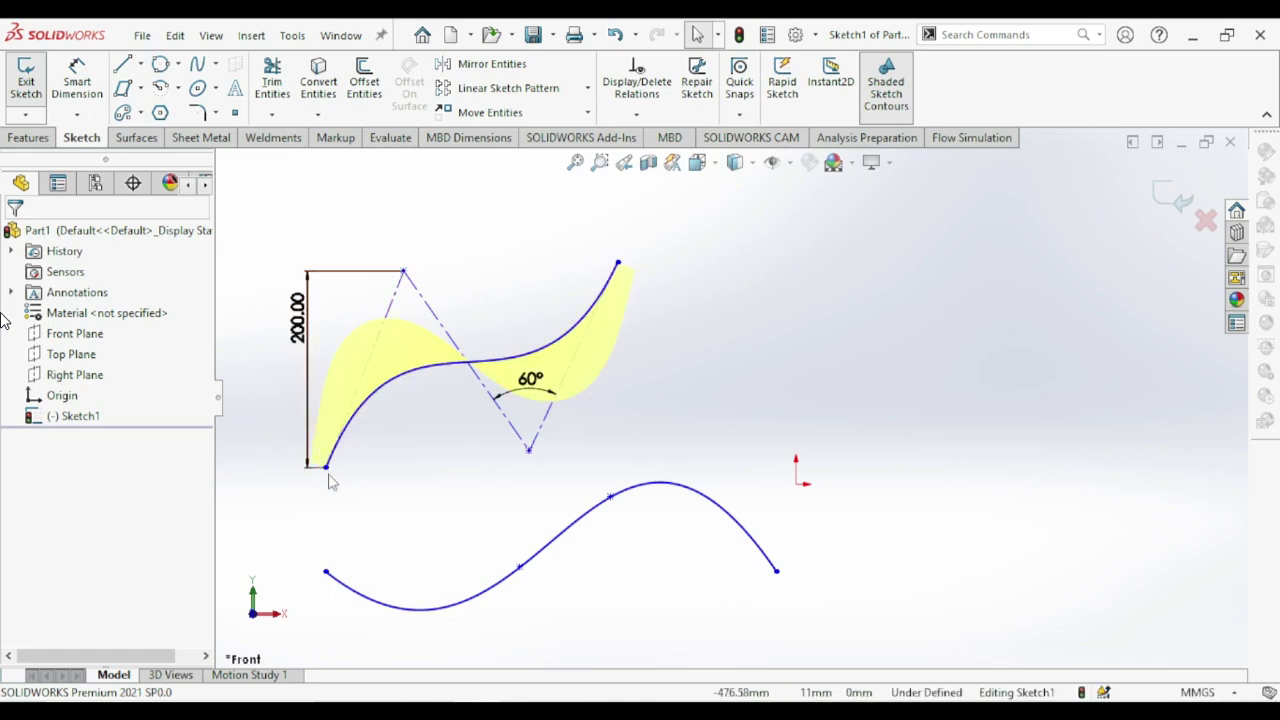
left_click(400, 300)
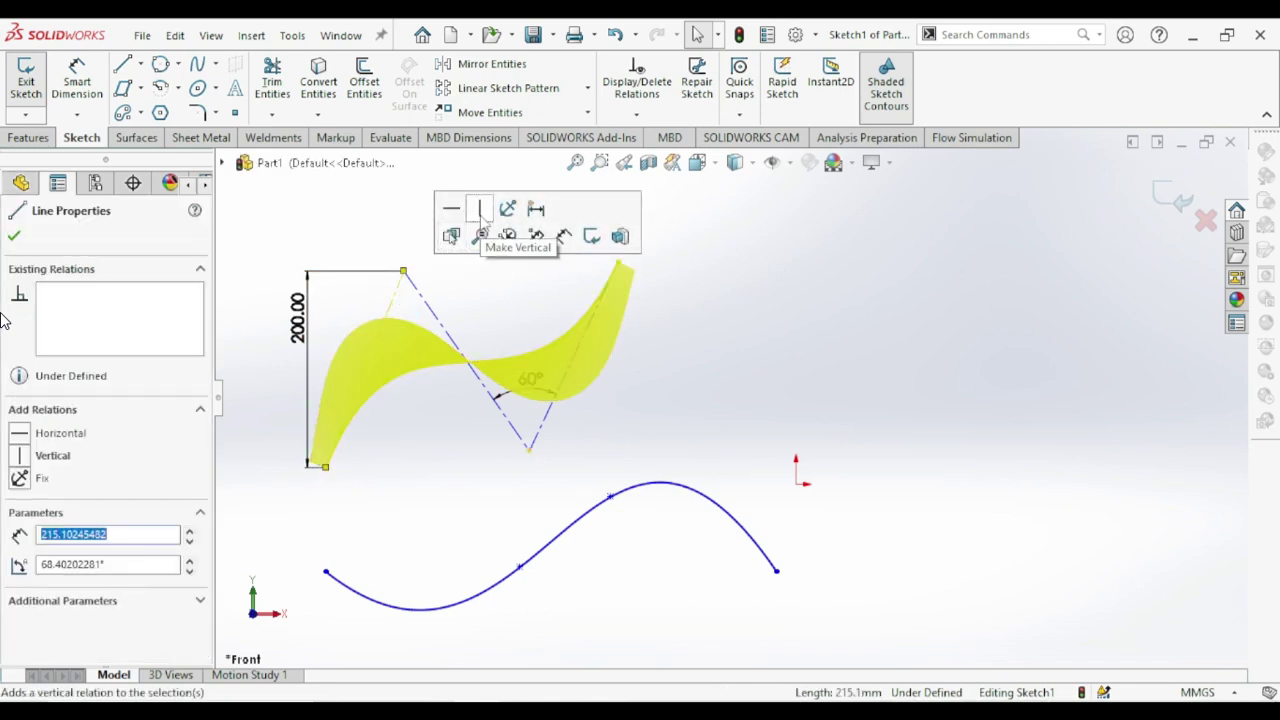
left_click(481, 212)
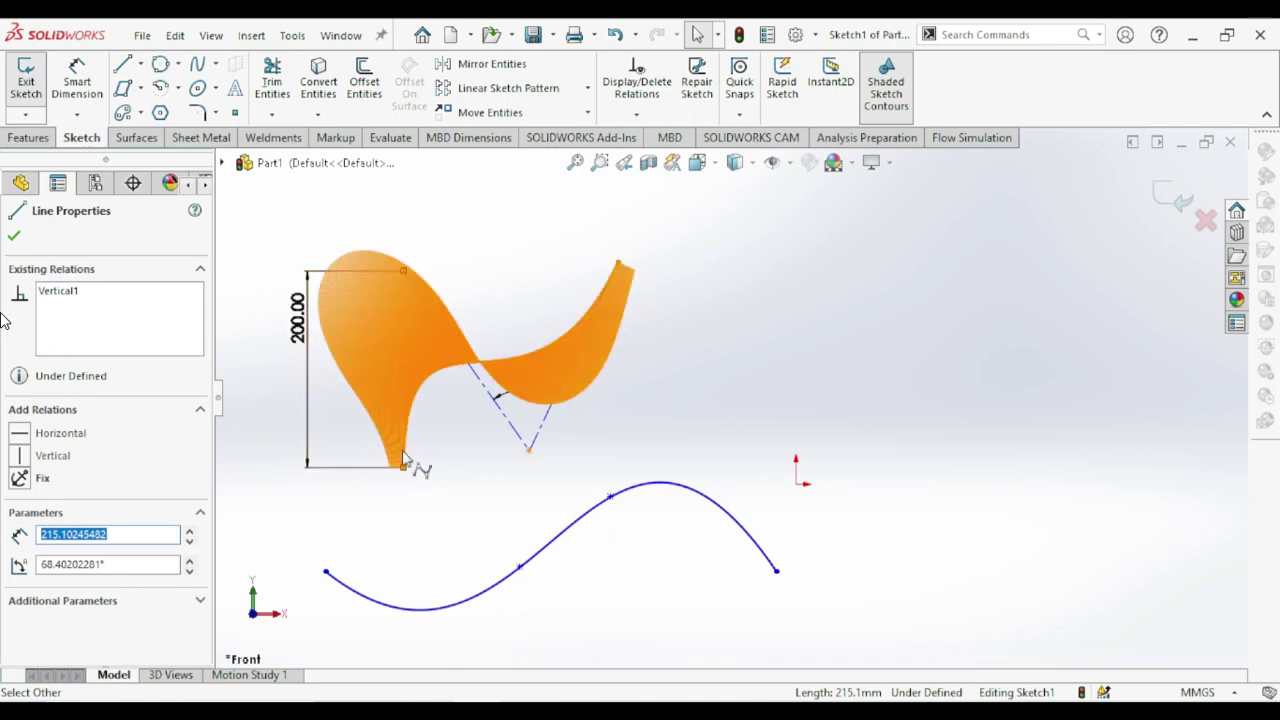
left_click(470, 277)
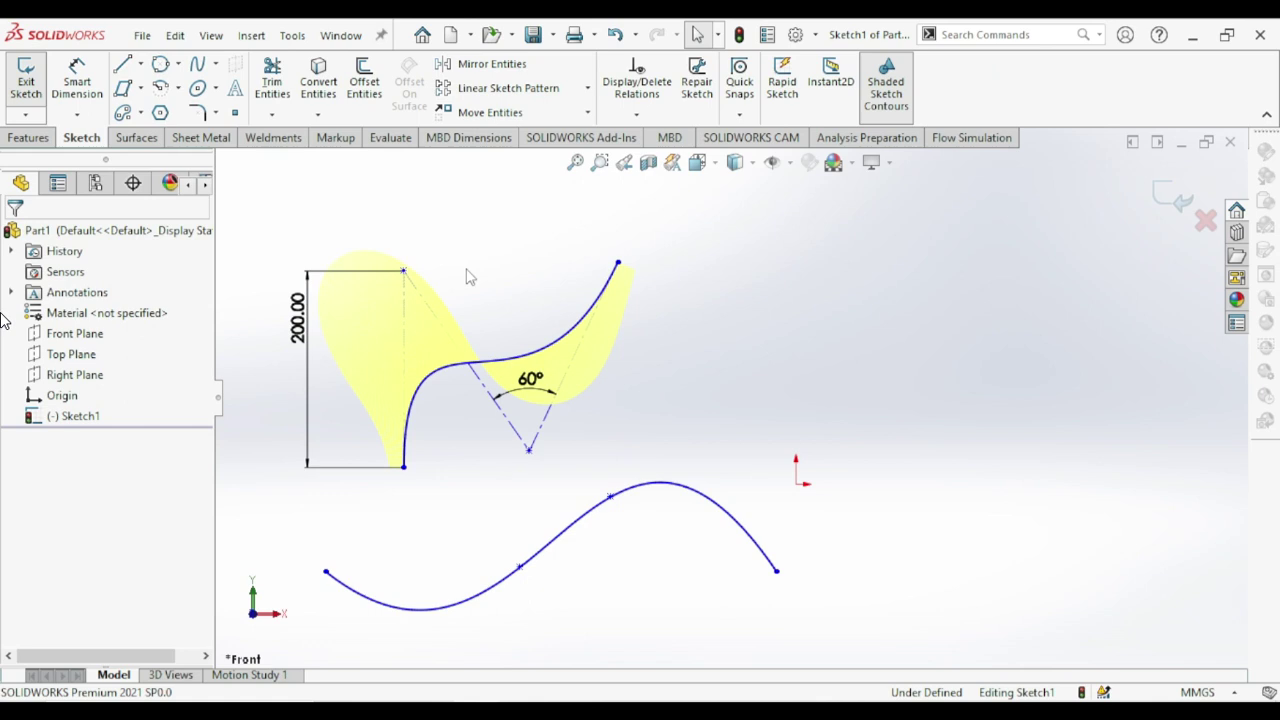
- Delete both splines from the sketch together with their control polygon and dimensions
mouse_move(249, 227)
left_mouse_down()
mouse_move(388, 432)
mouse_move(872, 631)
left_mouse_up()
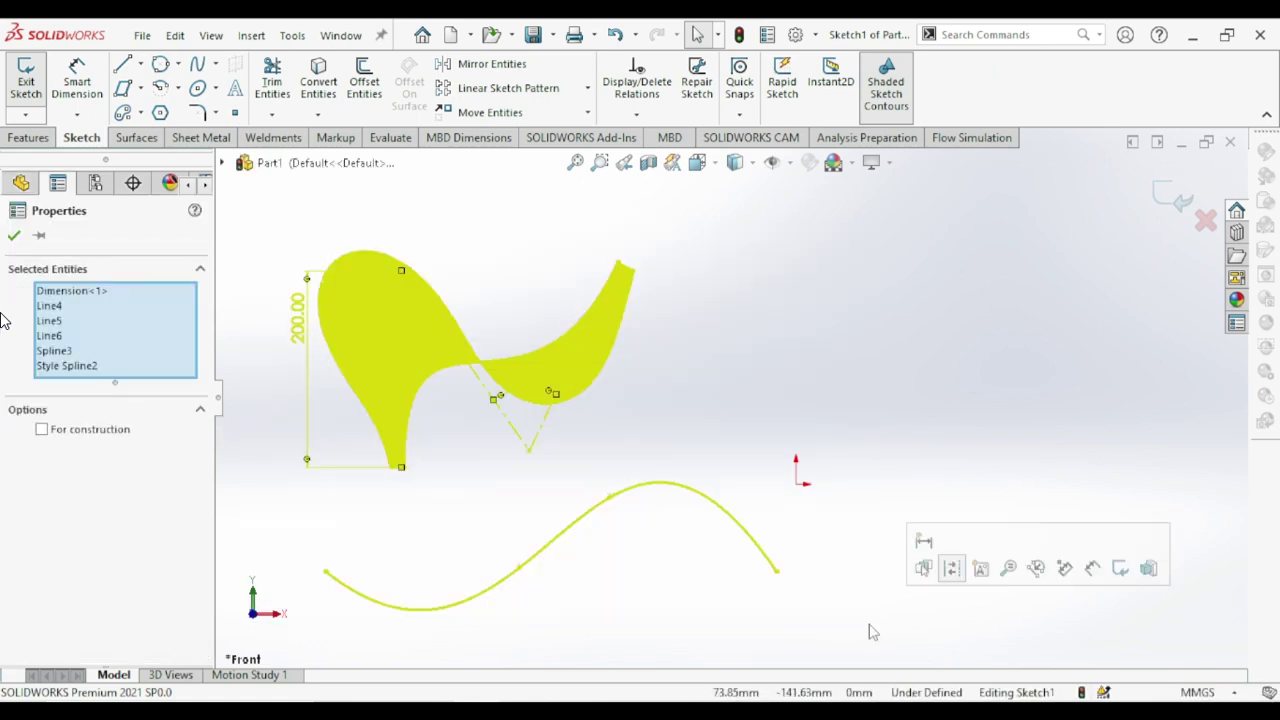
key("Delete")
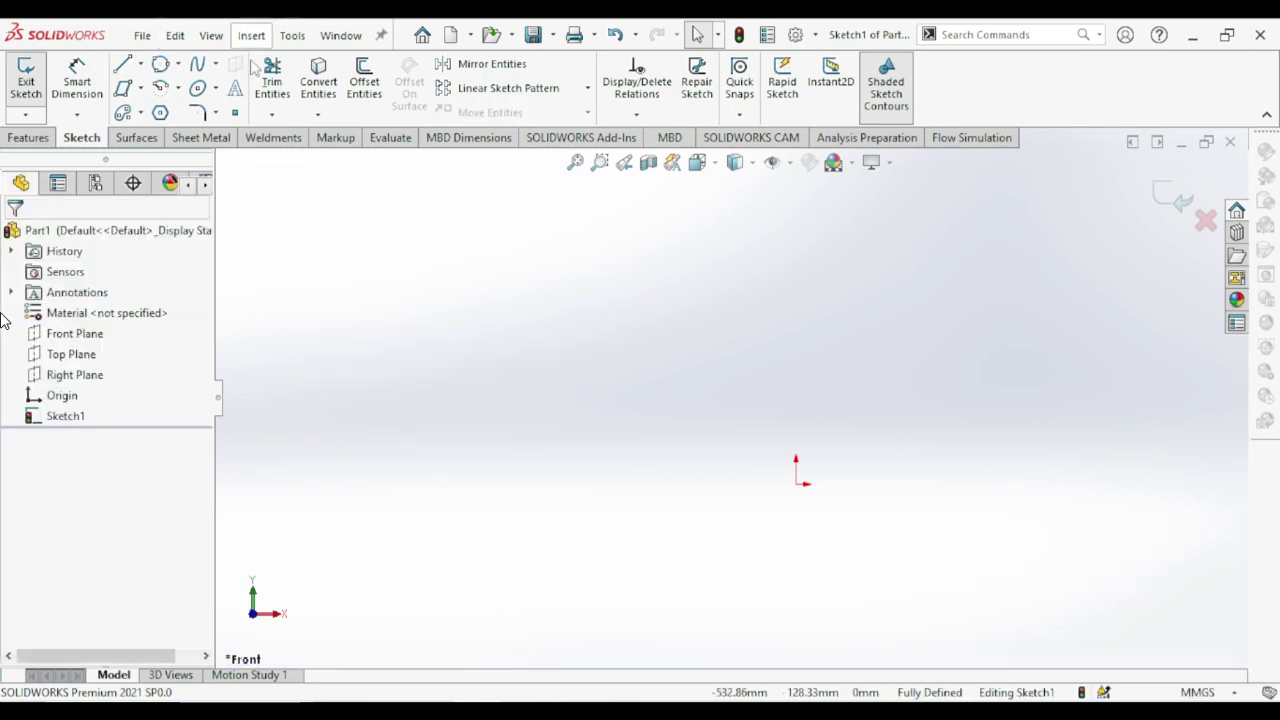
- Try to create an explicit Equation Driven Curve with the equation 5*sinX, from x1 = 0 to x2 = 10
left_click(215, 64)
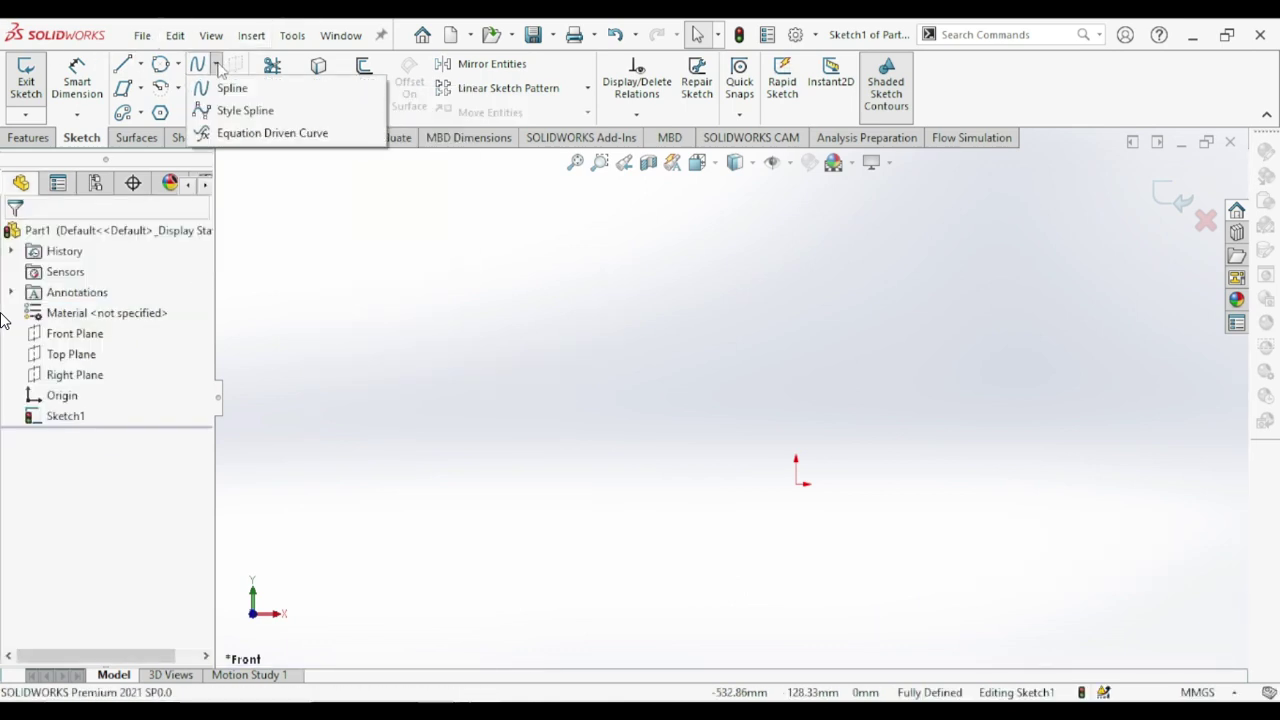
left_click(229, 131)
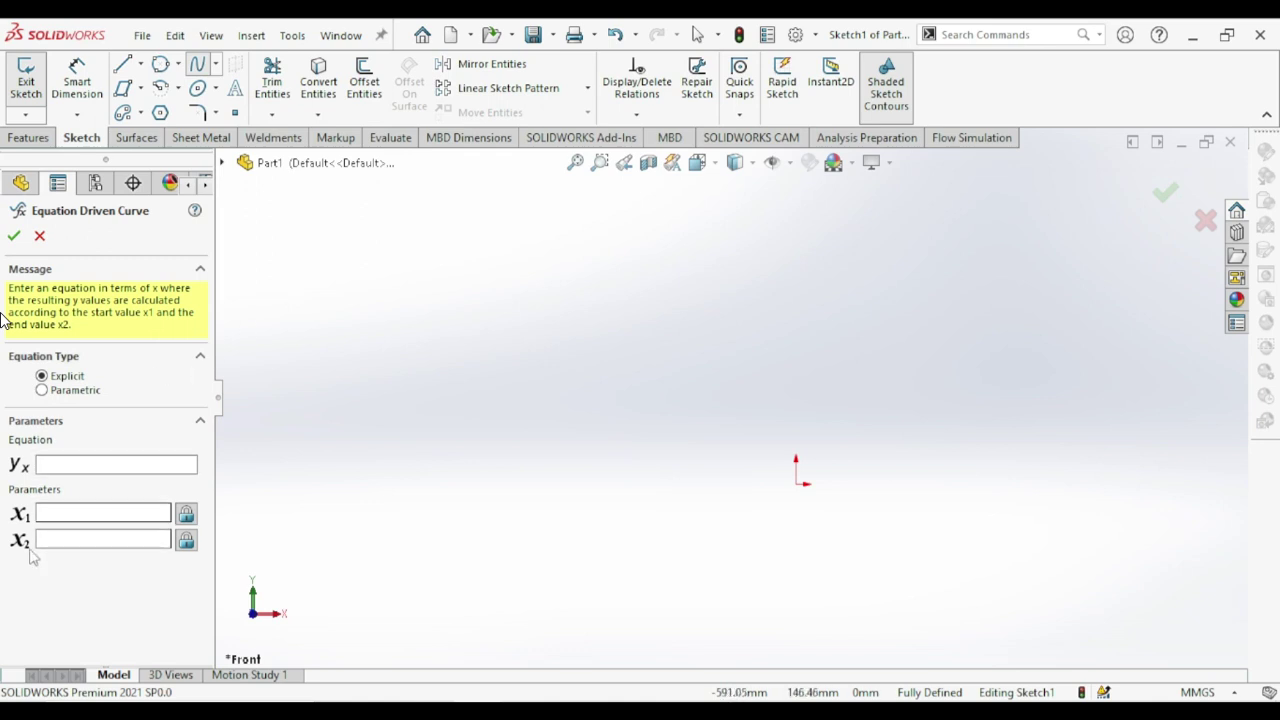
left_click(91, 465)
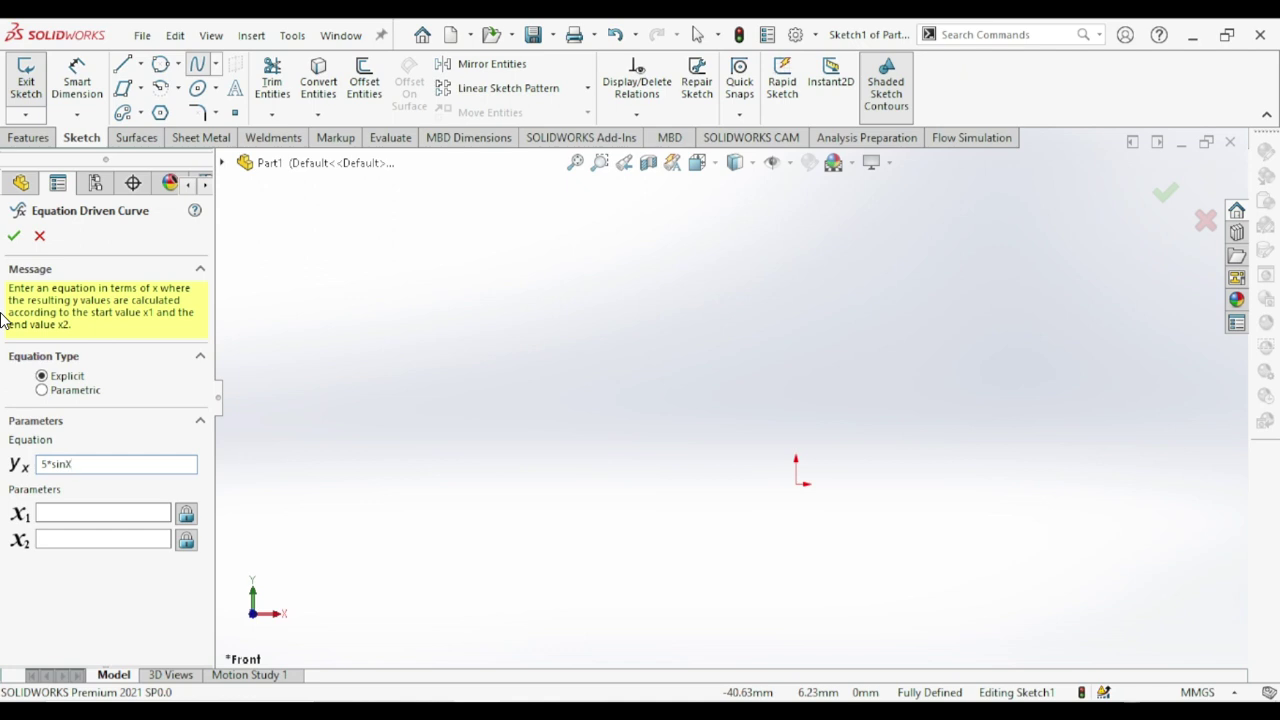
key("BackSpace")
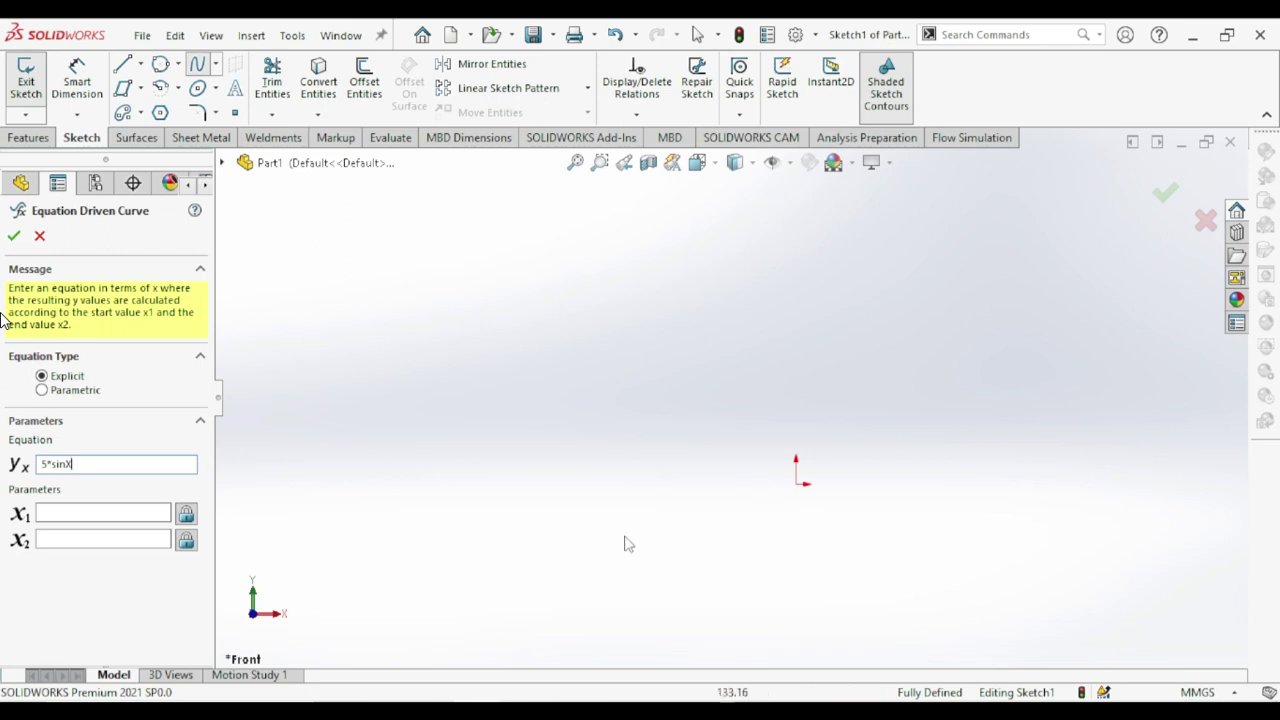
left_click(52, 513)
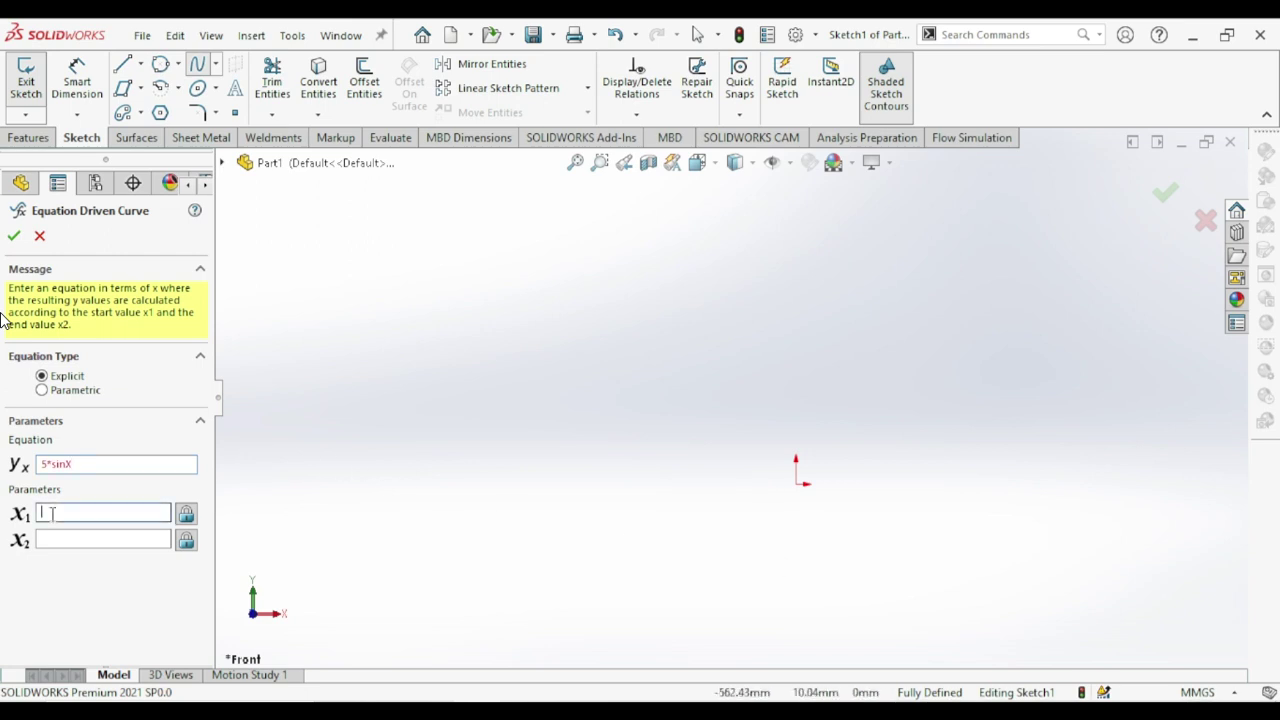
type("0")
key("Tab")
left_click(14, 236)
- Correct the curve's equation to 5*sin(x) and create the equation driven curve
left_click(75, 461)
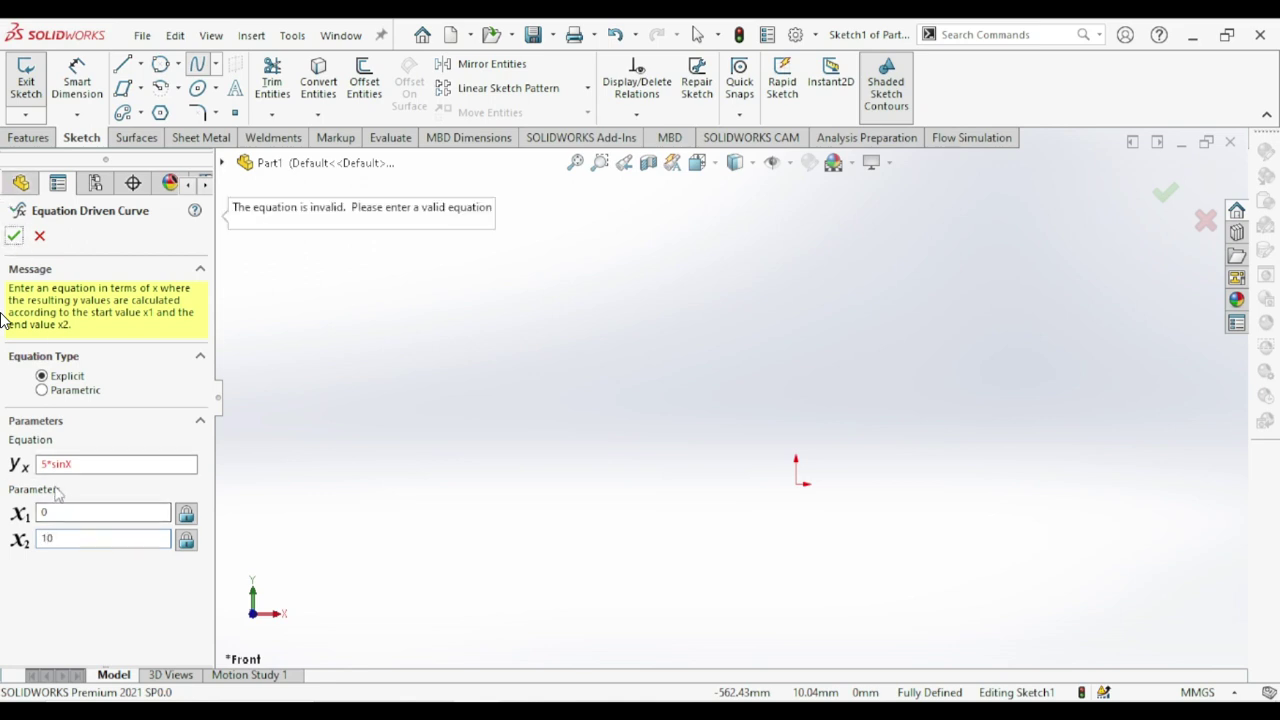
key("BackSpace")
type("(x)")
left_click(14, 235)
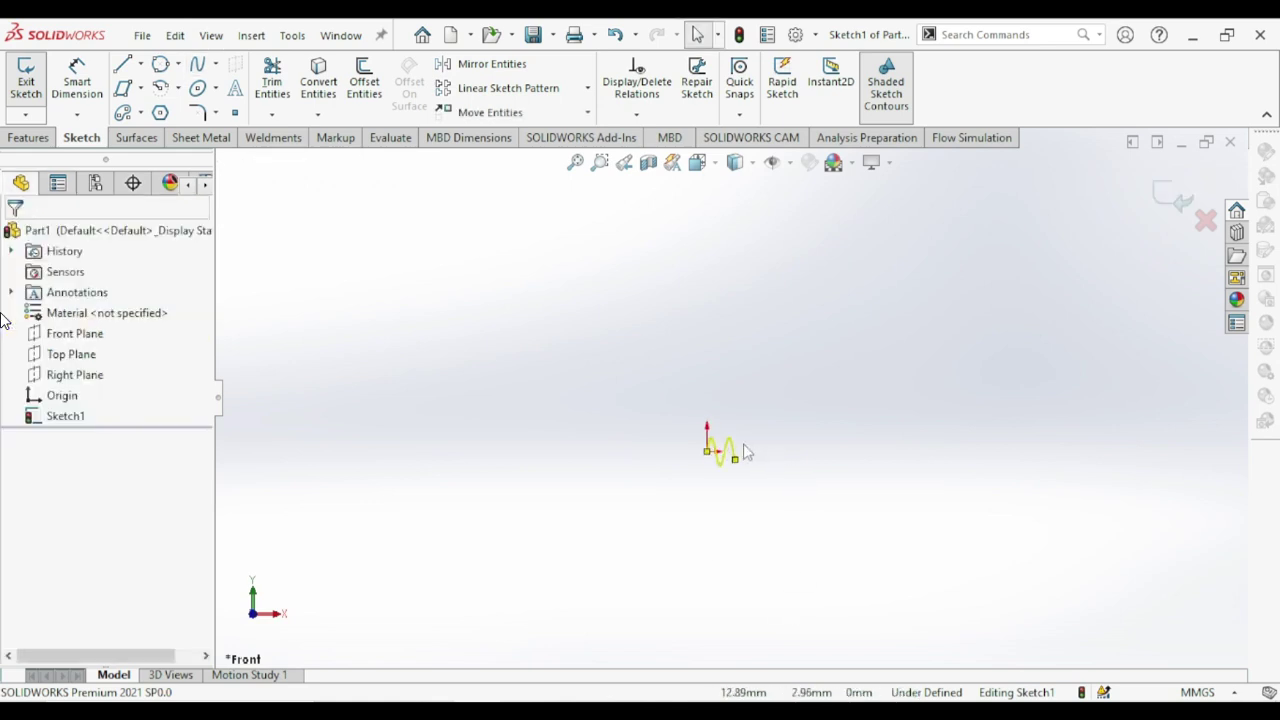
scroll(731, 469, "down", 7)
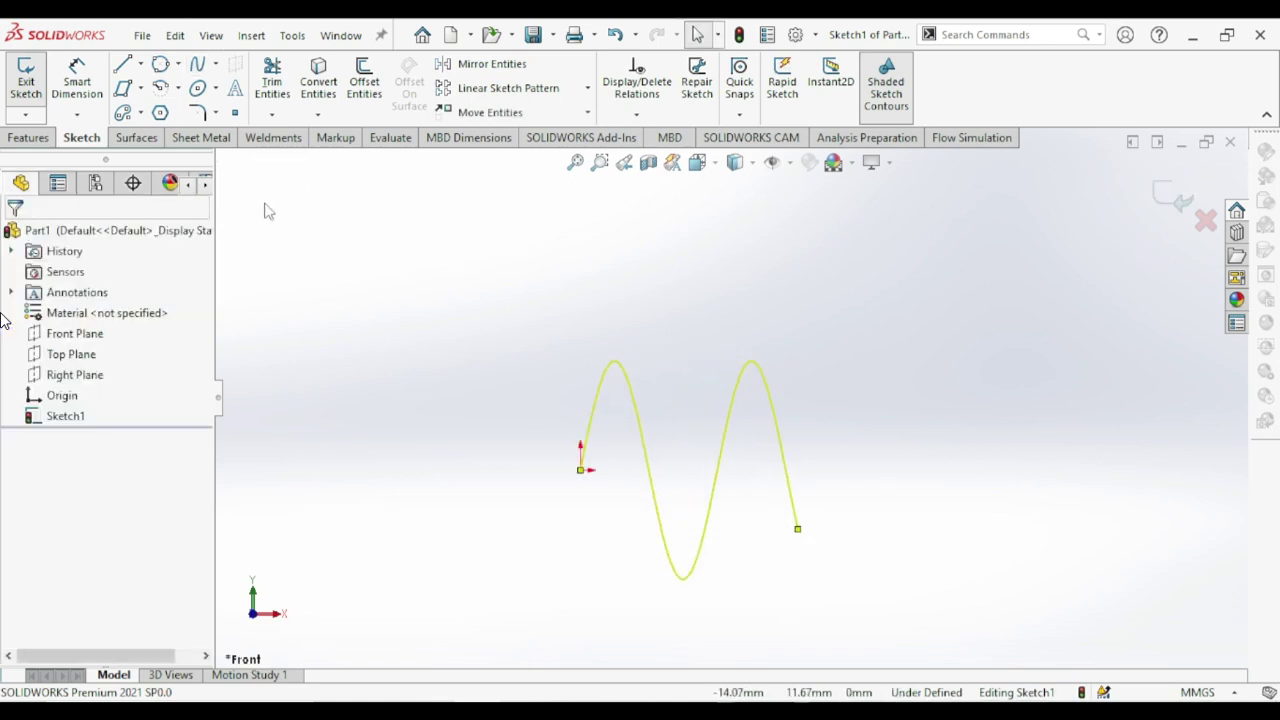
- Examine the sine curve's shape and endpoints against its equation type, equation and x1 and x2 limits
left_click(612, 376)
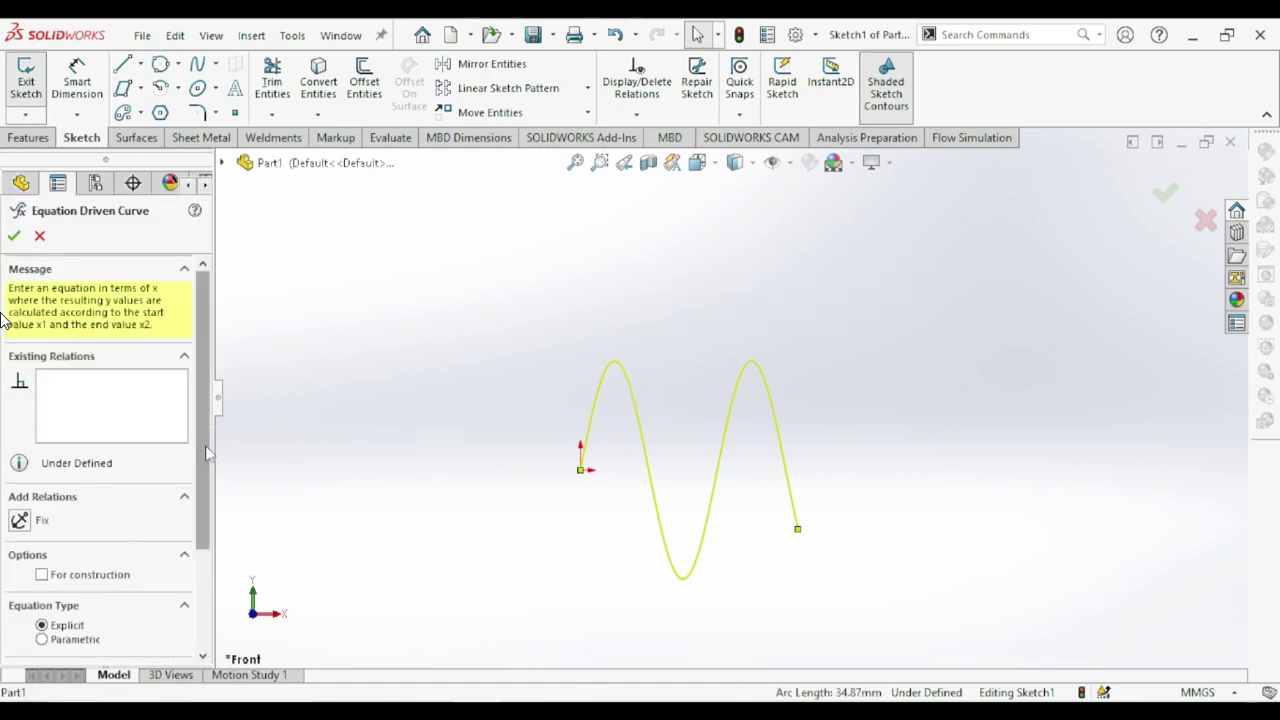
scroll(193, 452, "down", 3)
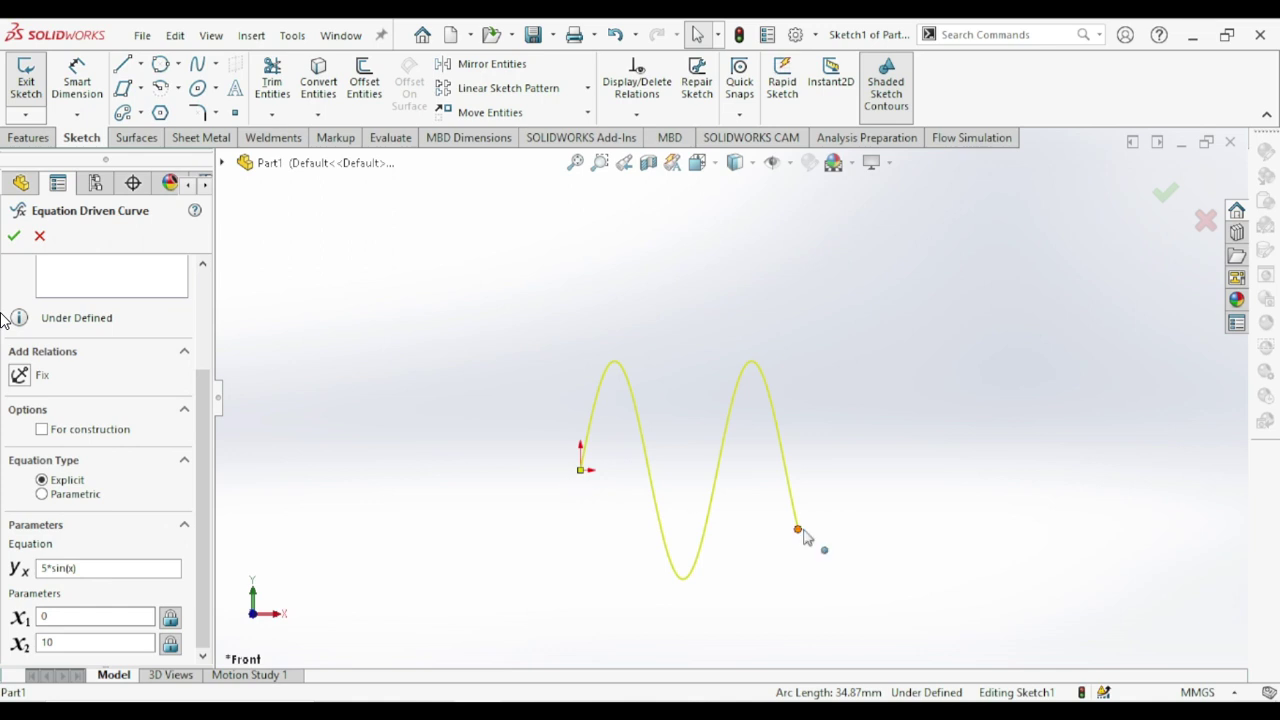
scroll(788, 474, "down", 3)
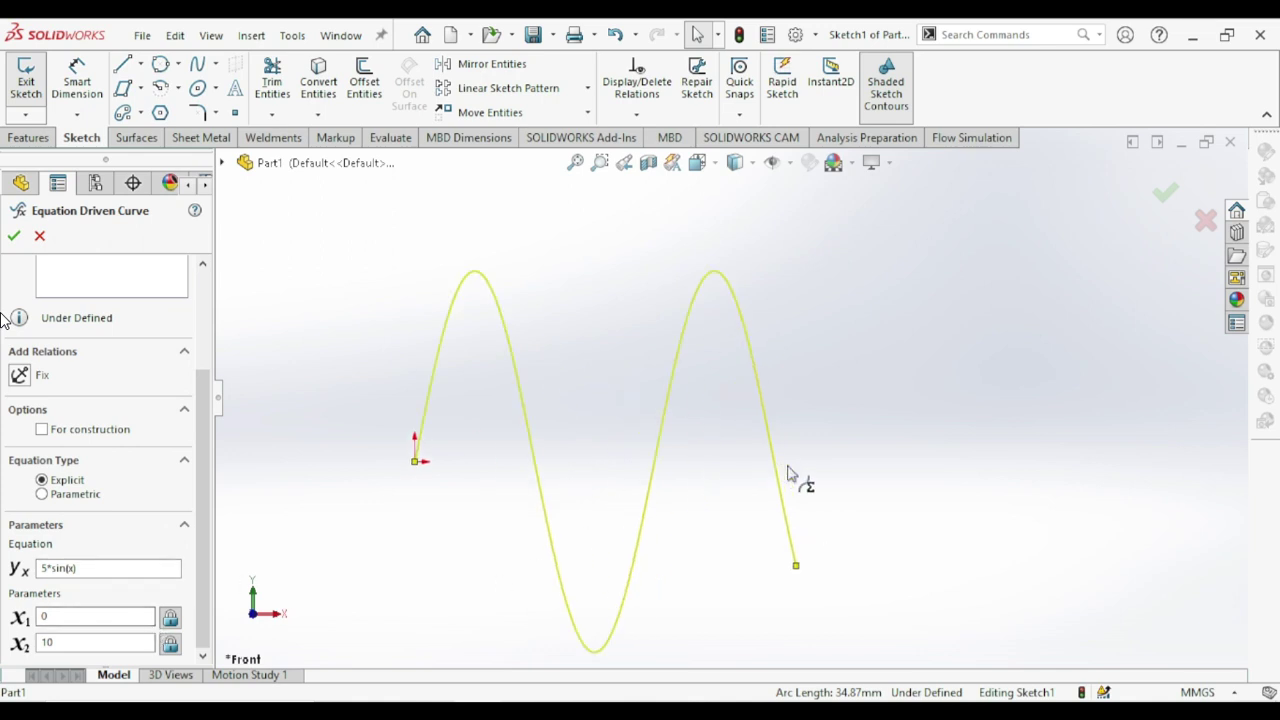
scroll(788, 474, "up", 3)
key("Return")
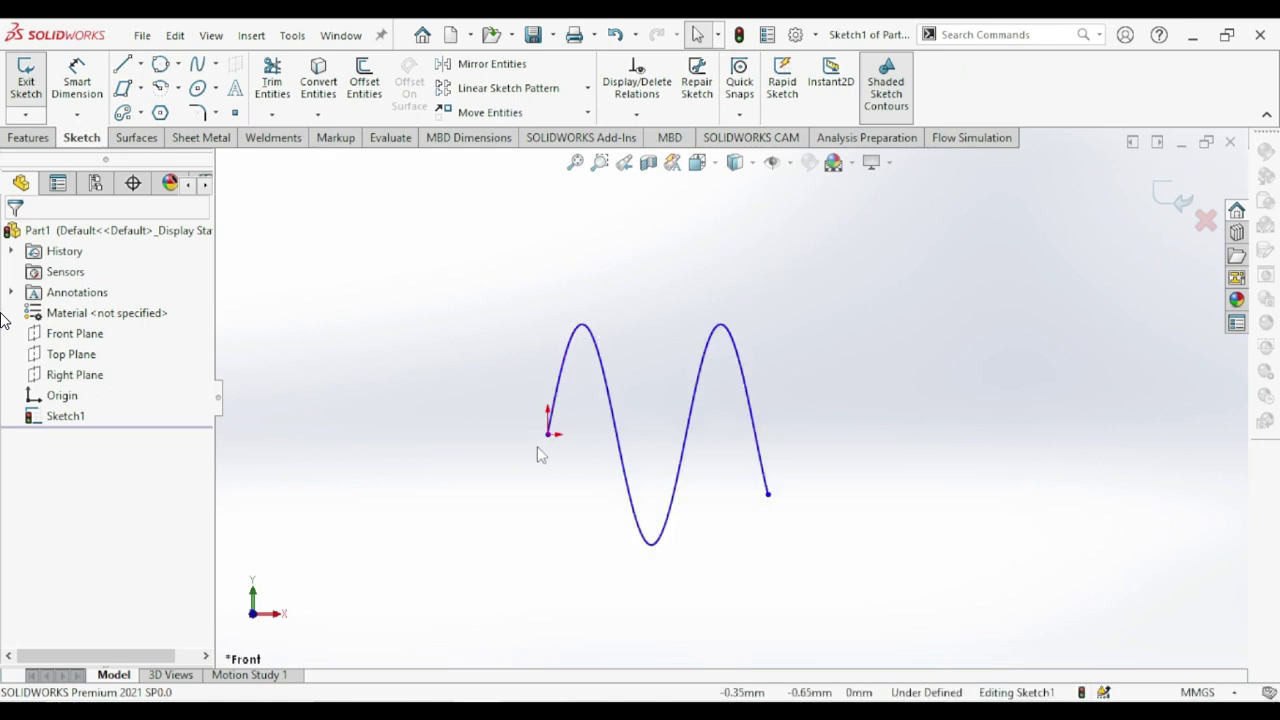
left_click(552, 427)
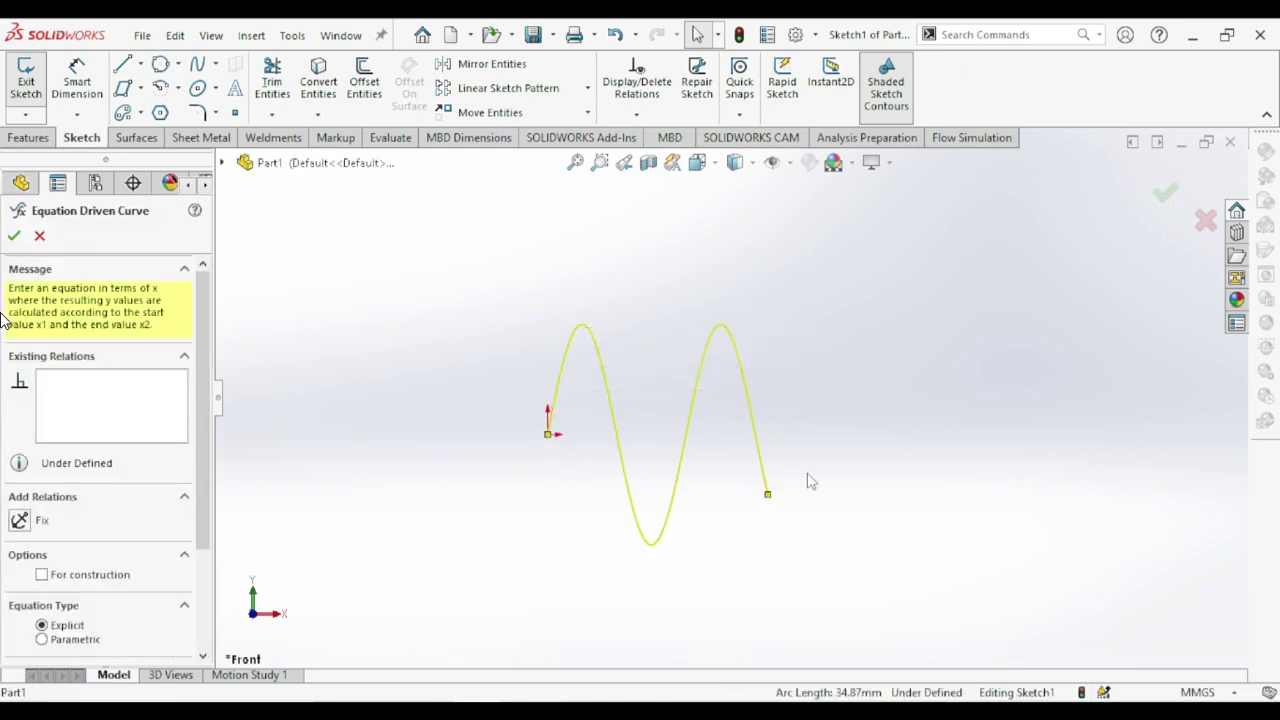
left_click(871, 383)
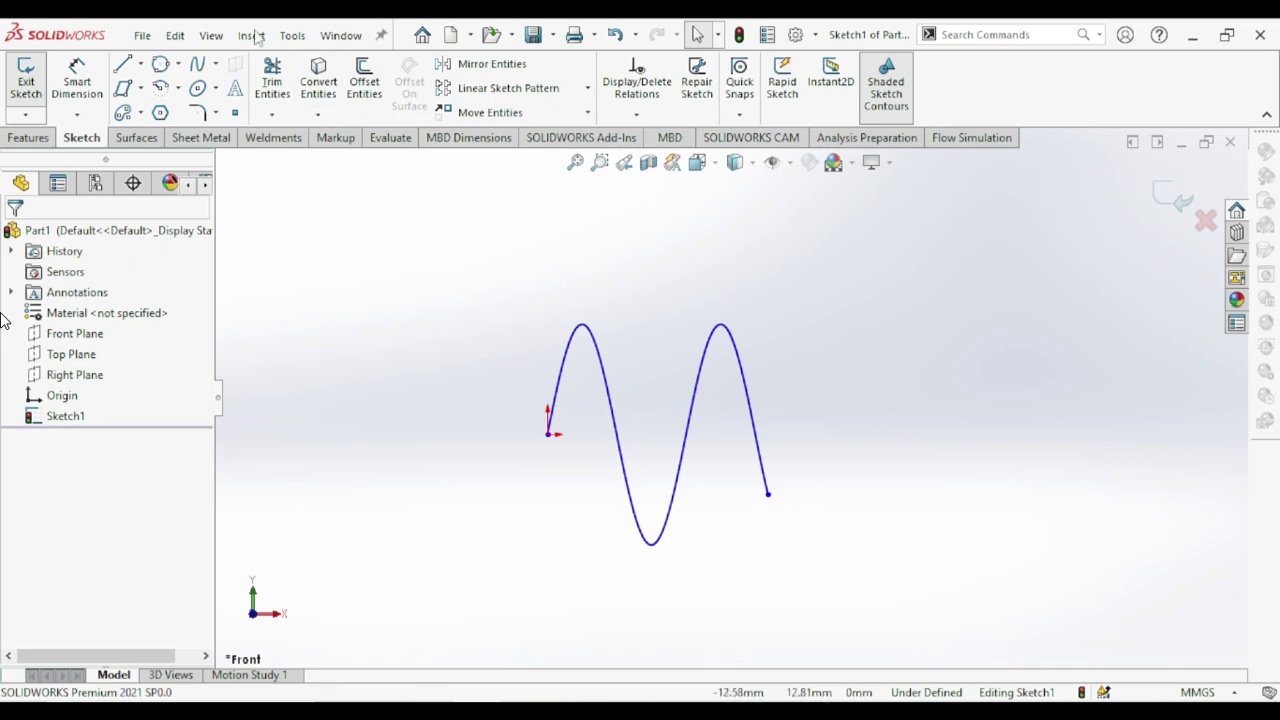